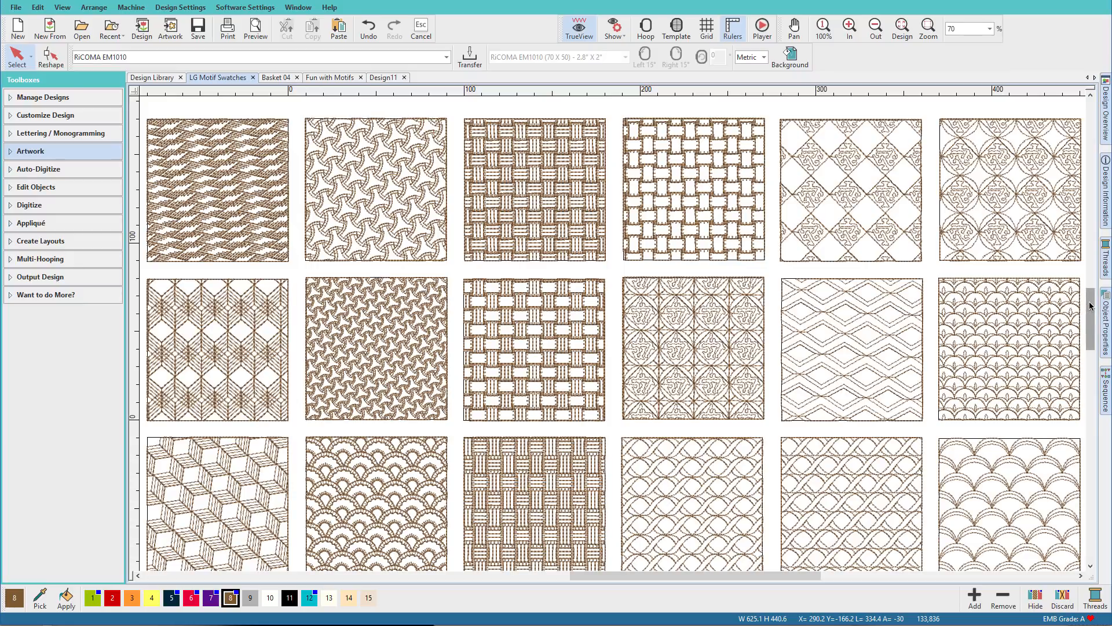
Examine the lower rows of motif swatches, up close around the swirl pattern at the start of the last row
drag(1091, 306, 1088, 363)
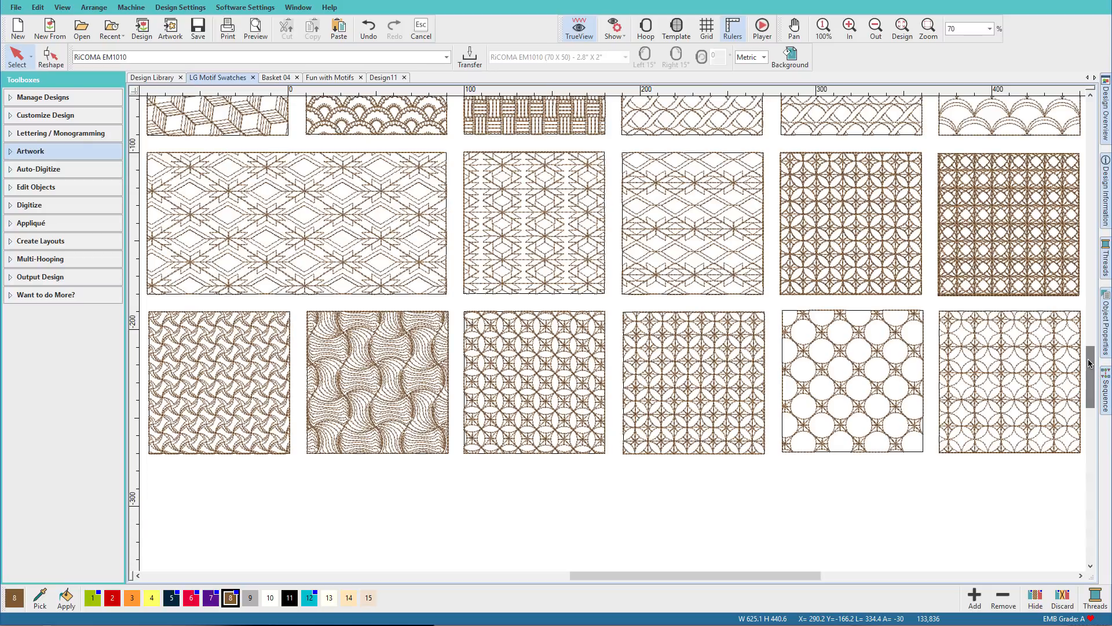
click(265, 435)
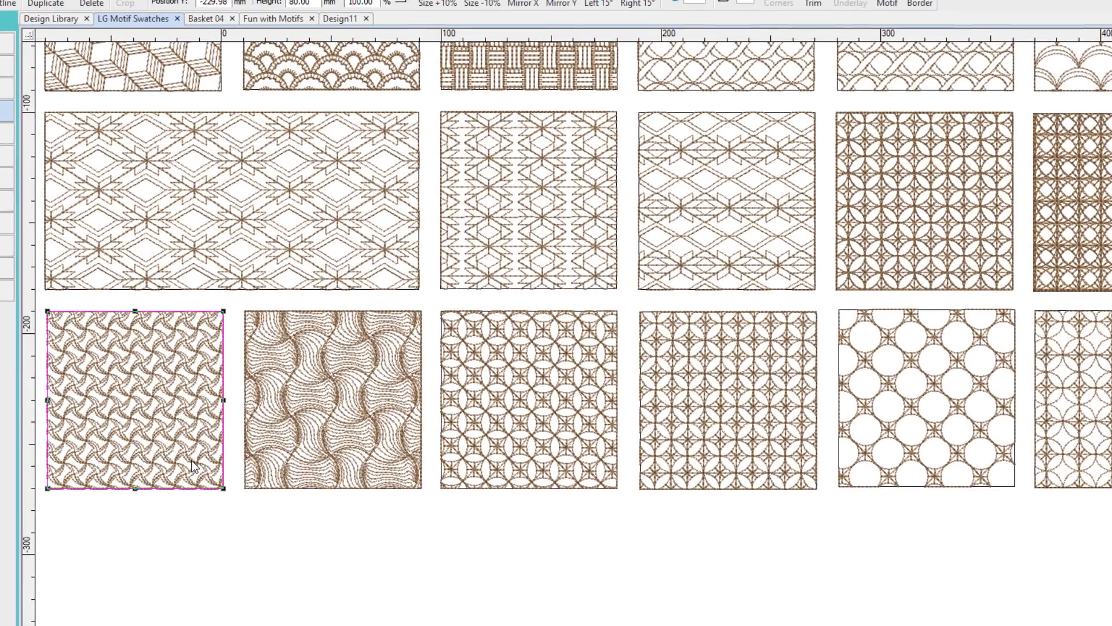
scroll(191, 460, up, 2)
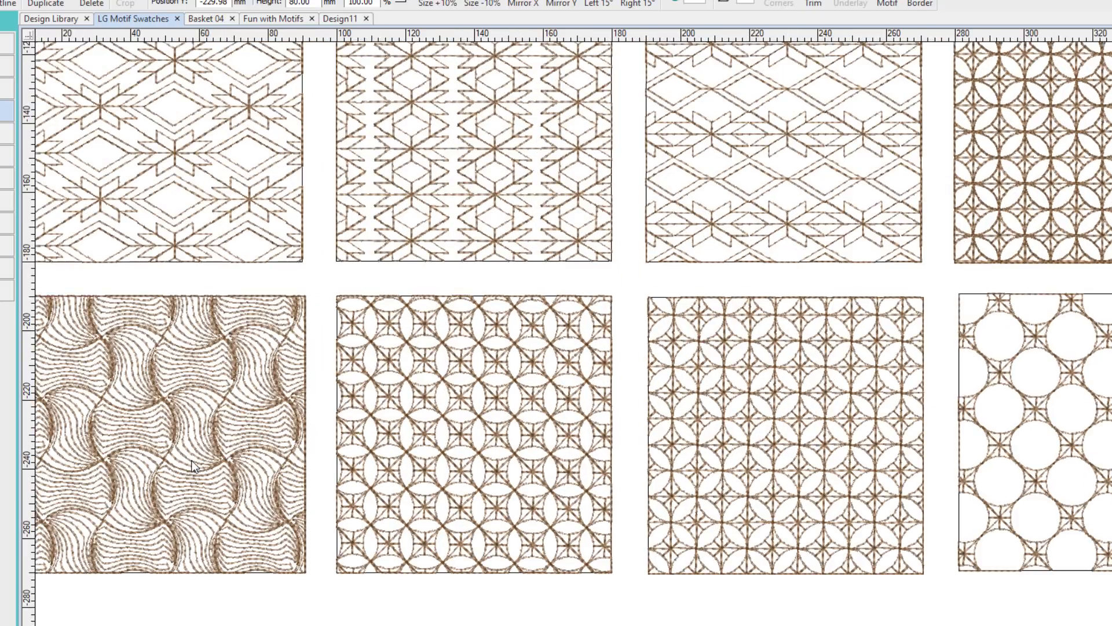
scroll(574, 301, left, 7)
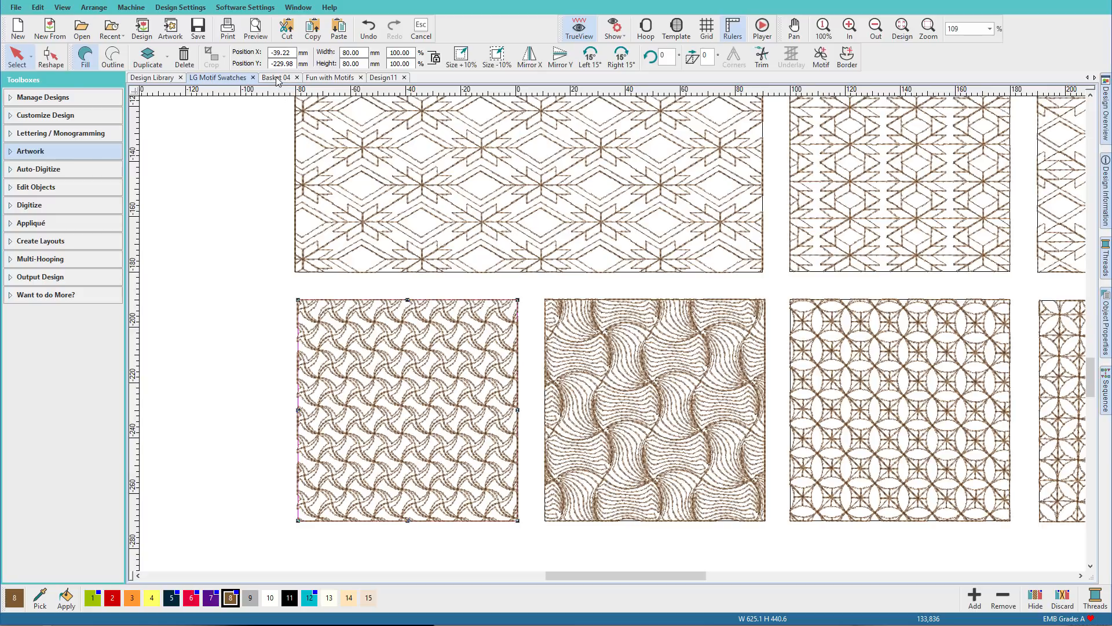
Switch to the Basket 04 design and briefly display the grid over the stamp picture before hiding it again
click(276, 78)
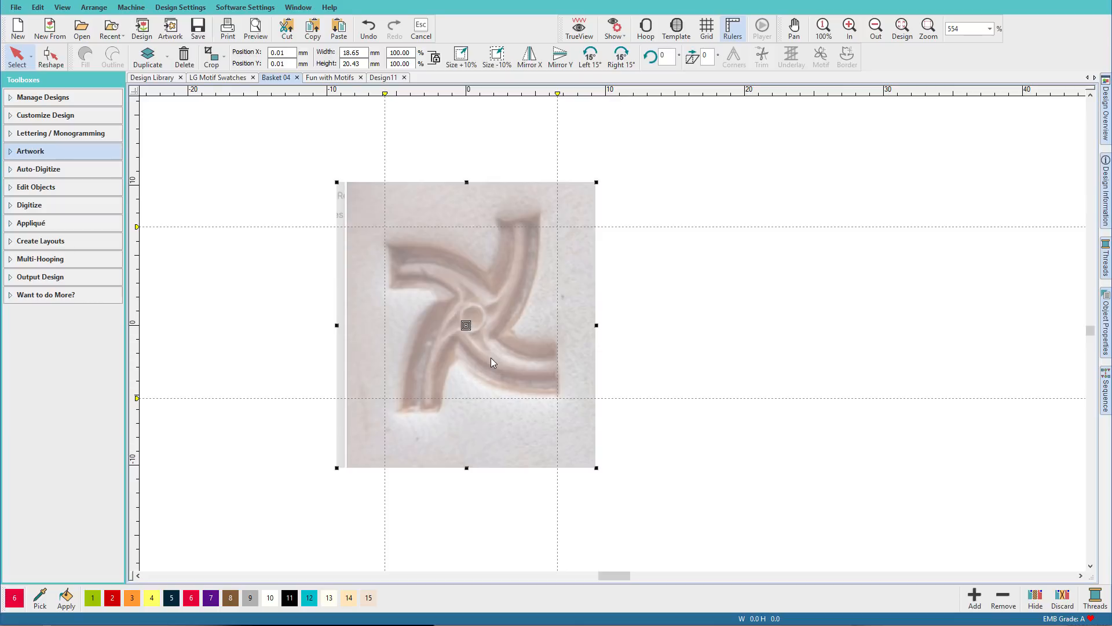
click(705, 31)
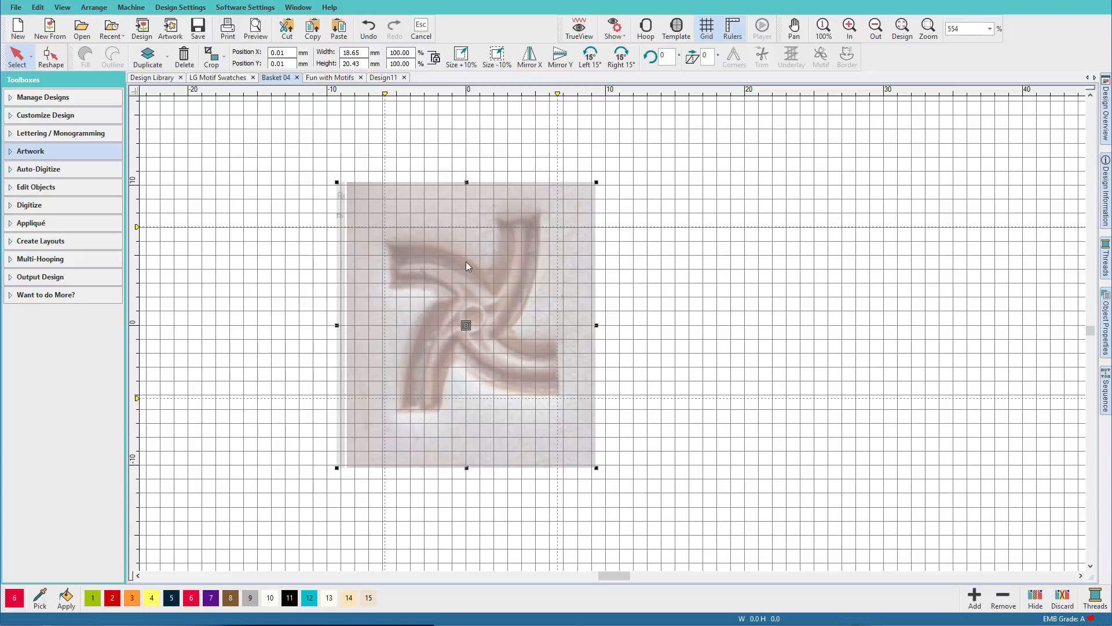
key(shift+g)
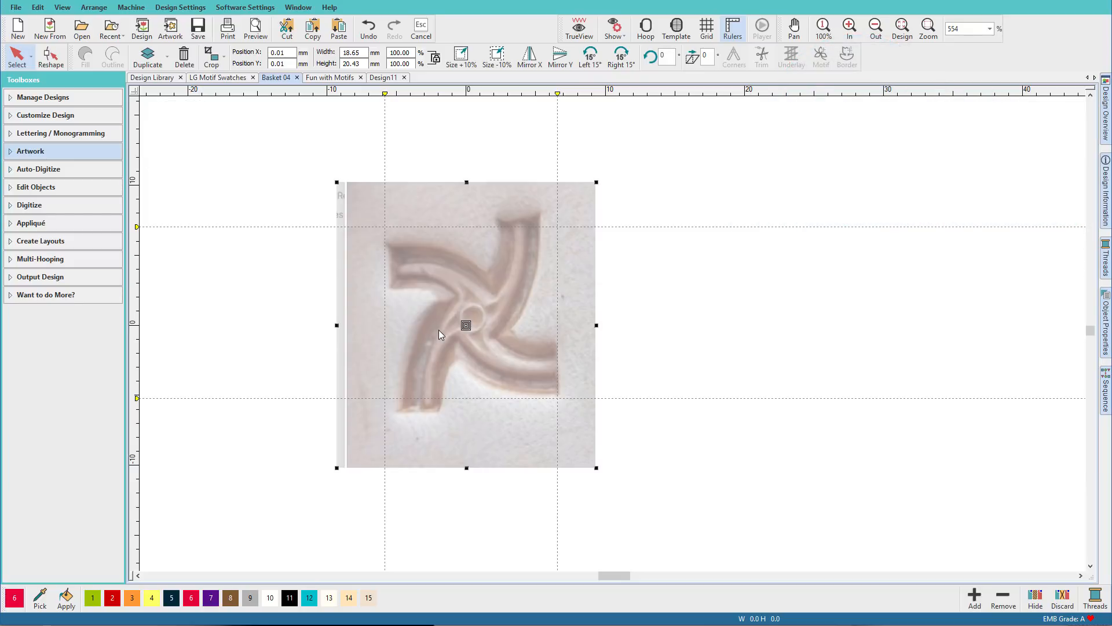
Digitize an open Single Run line about 11.6 mm wide joining the tips of the stamp picture's two upper arms
click(11, 206)
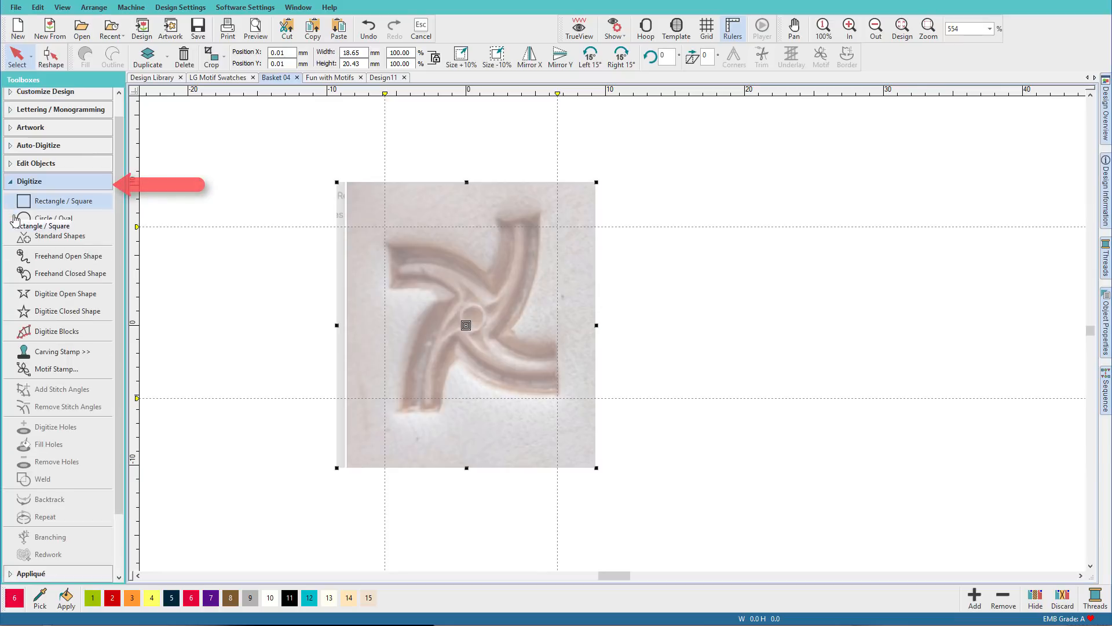
click(53, 297)
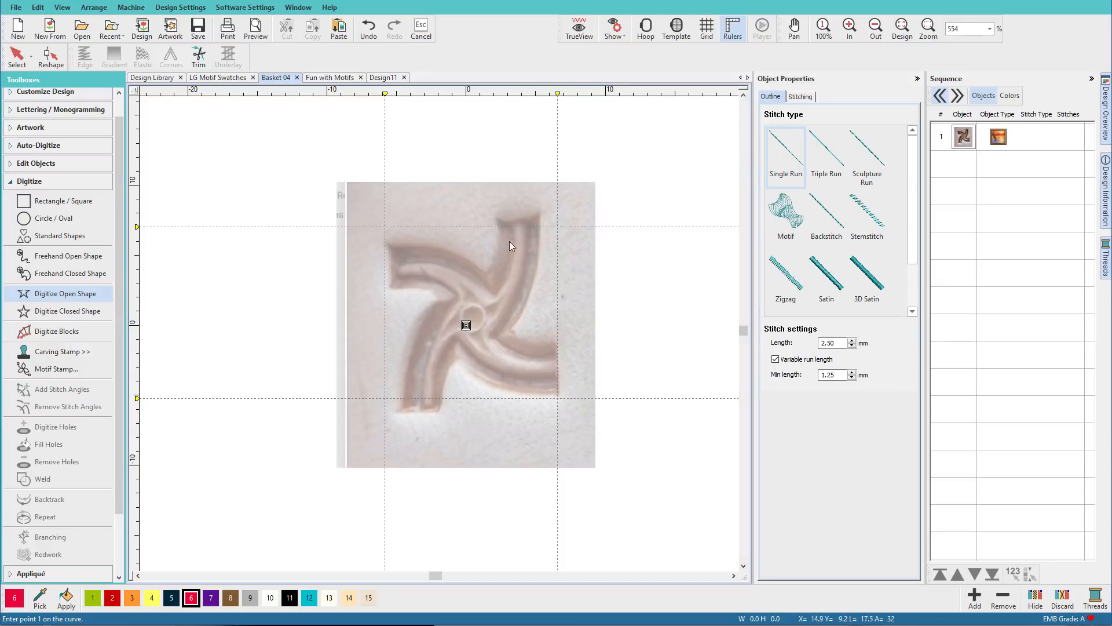
click(383, 263)
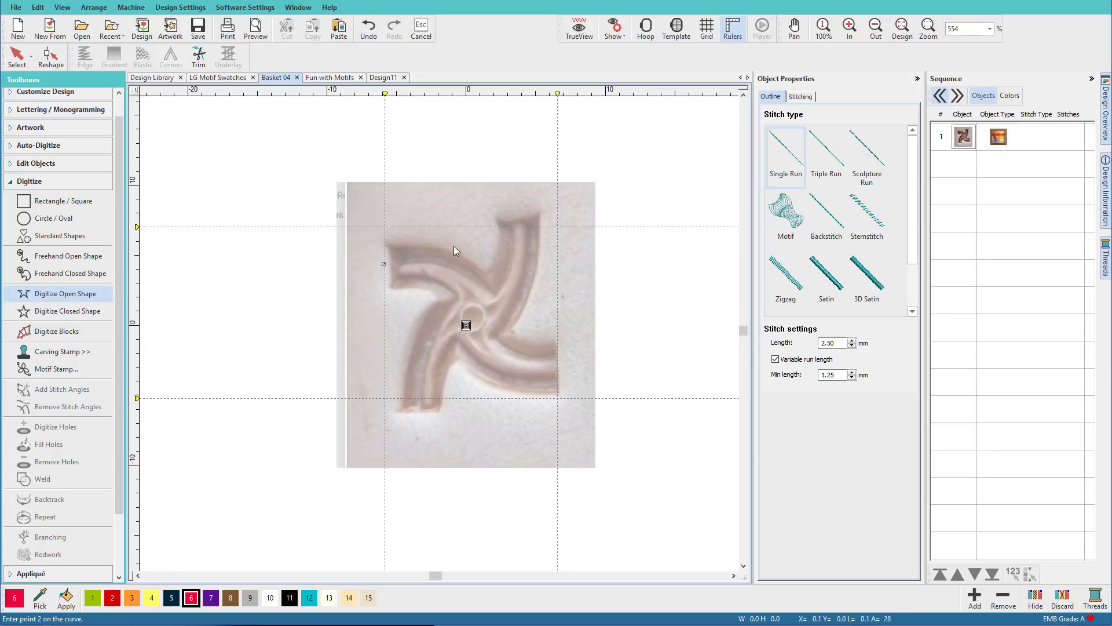
click(539, 217)
key(Return)
key(h)
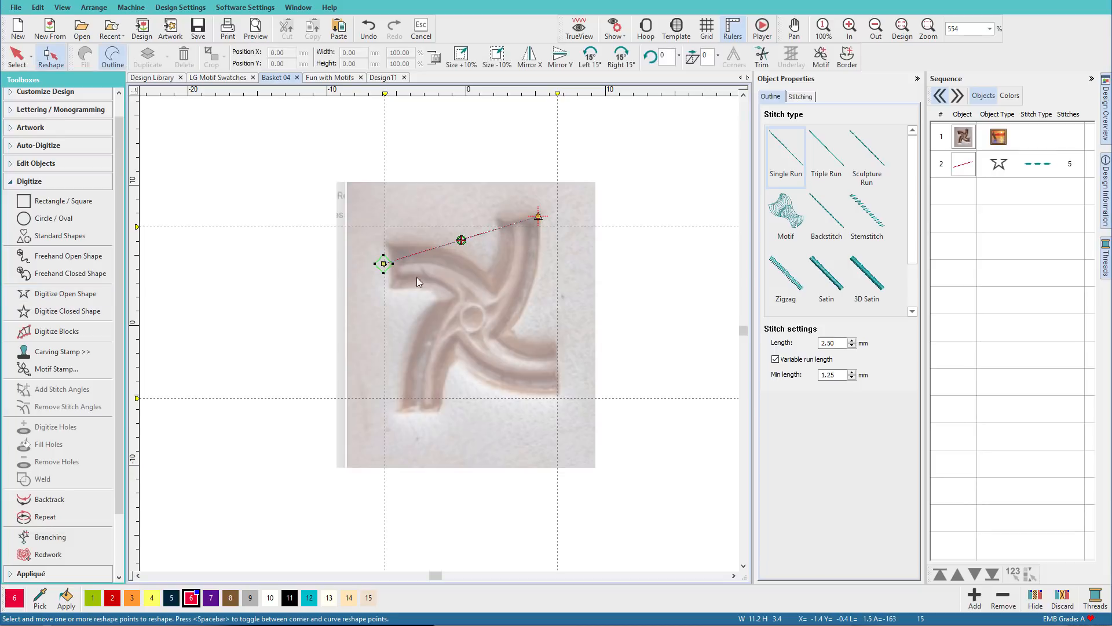
drag(383, 264, 378, 248)
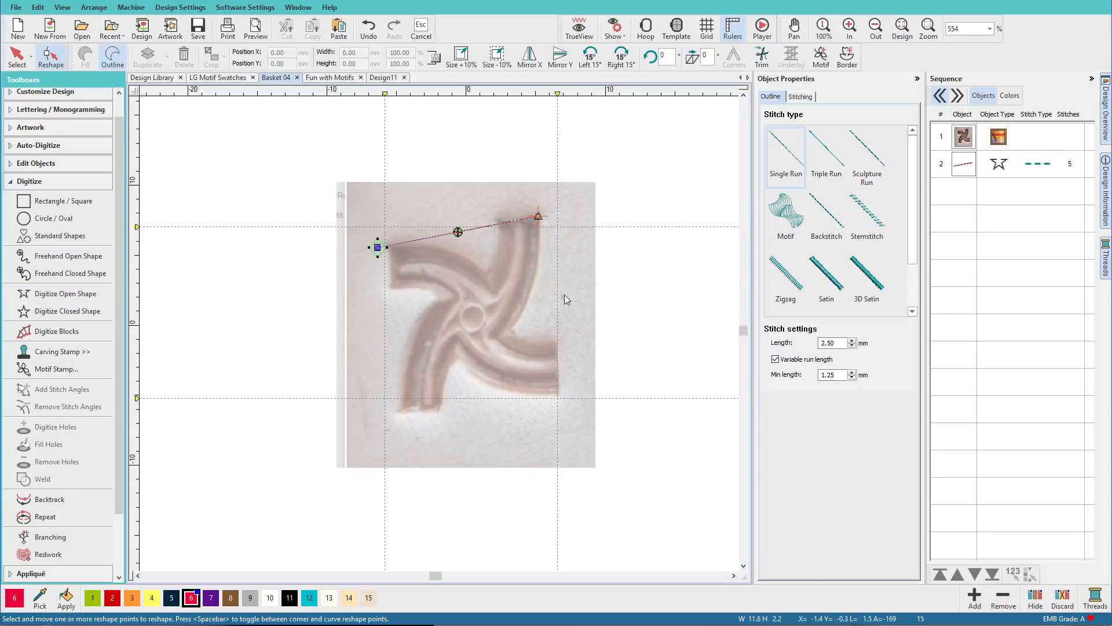
Group the line with the picture, rotate and move them so the line lies level on the upper guide, and ungroup them
key(ctrl+a)
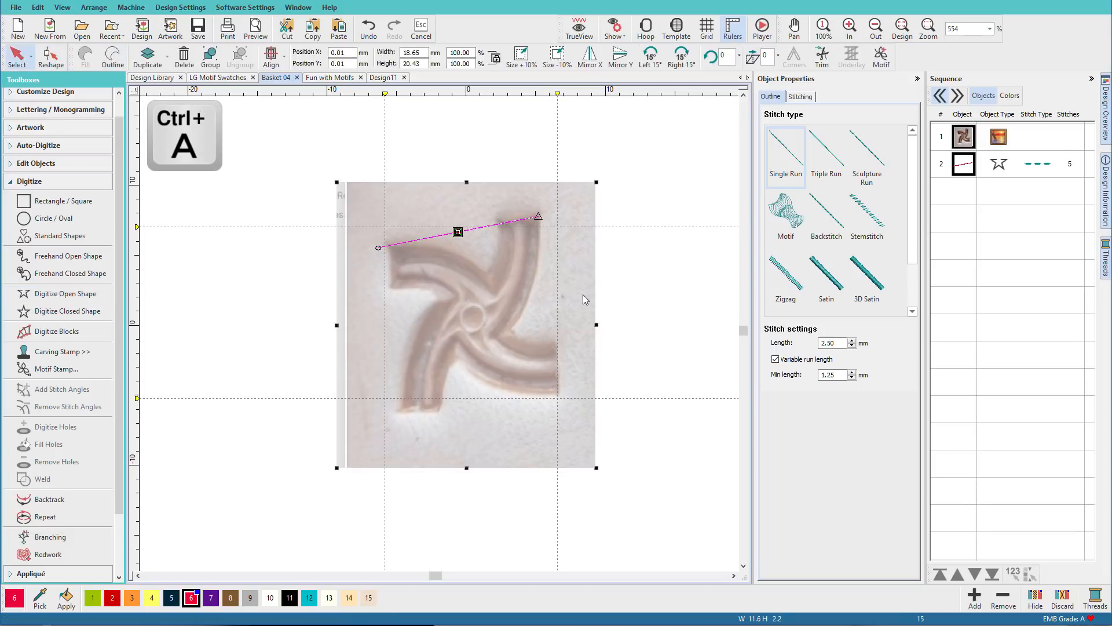
key(ctrl+g)
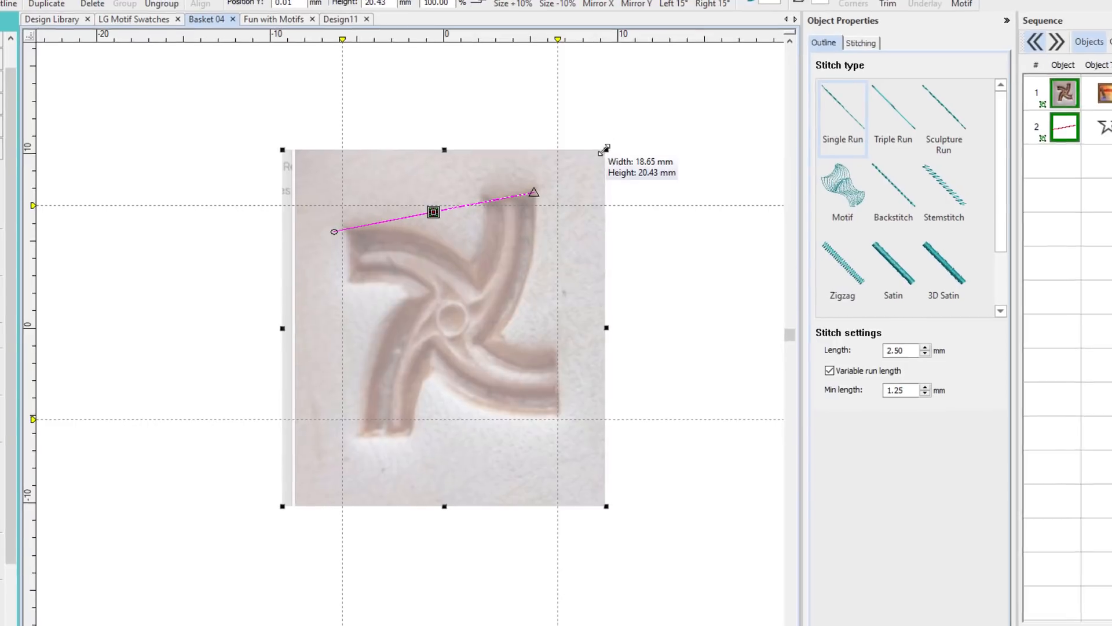
click(589, 188)
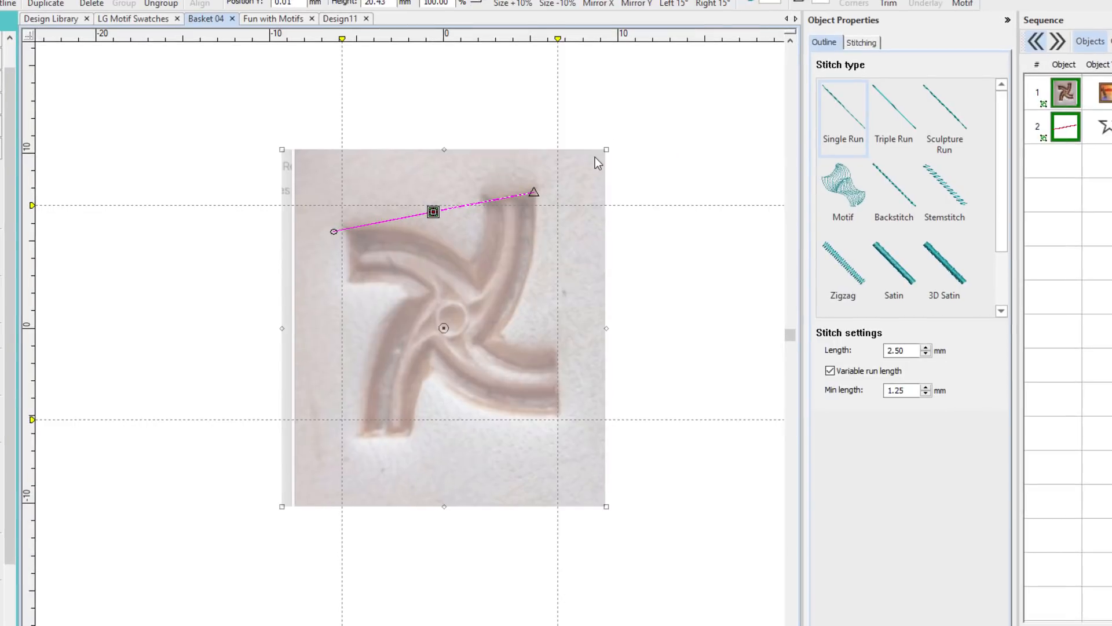
drag(606, 149, 620, 194)
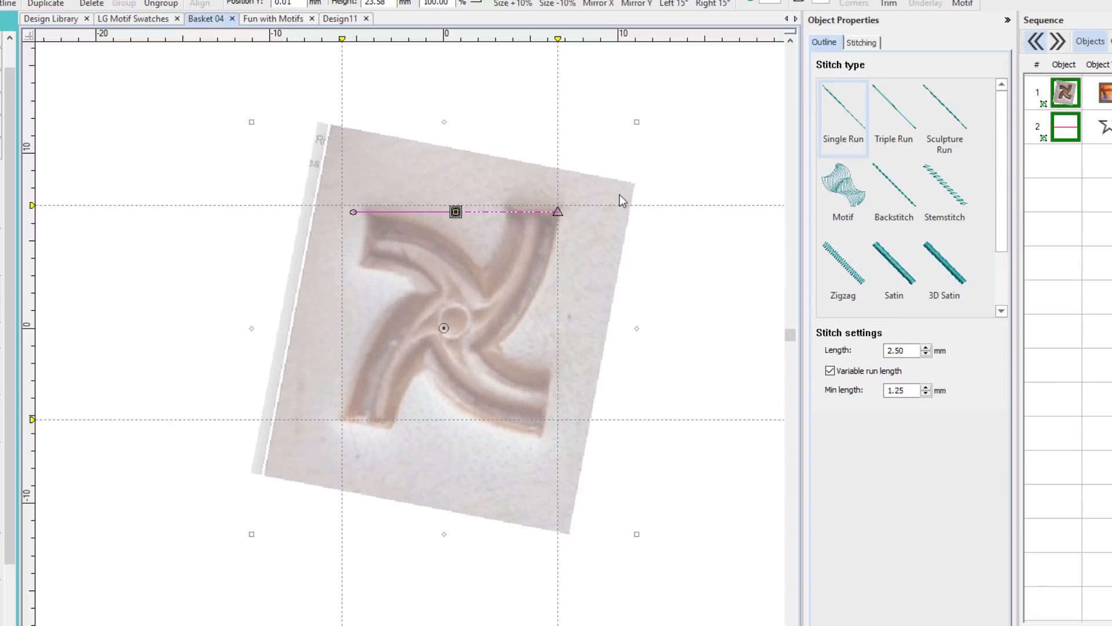
click(500, 211)
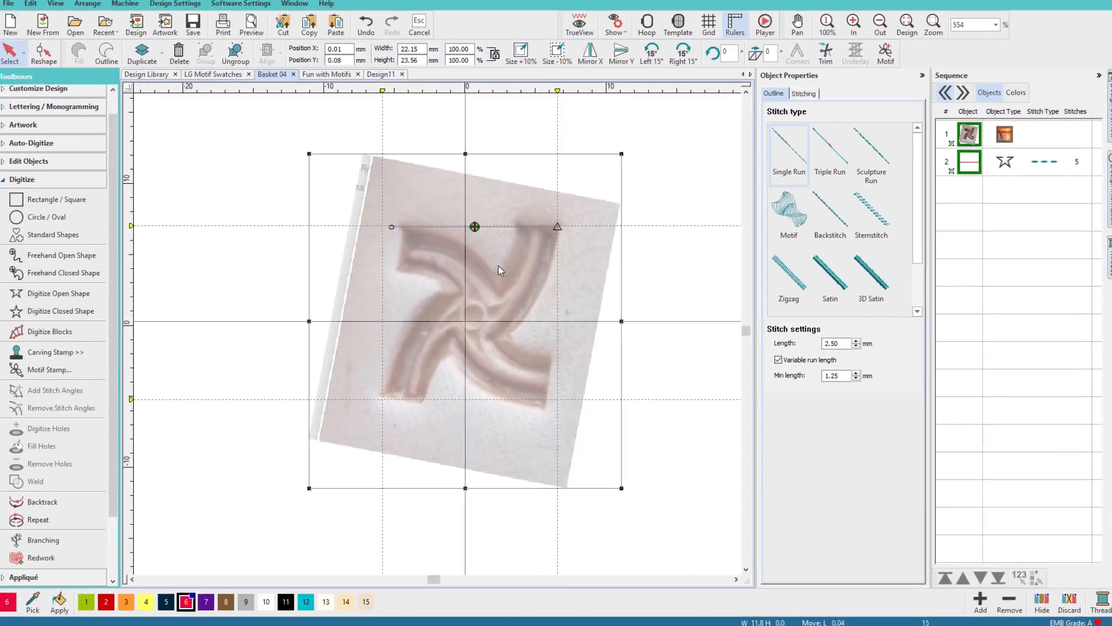
key(ctrl+u)
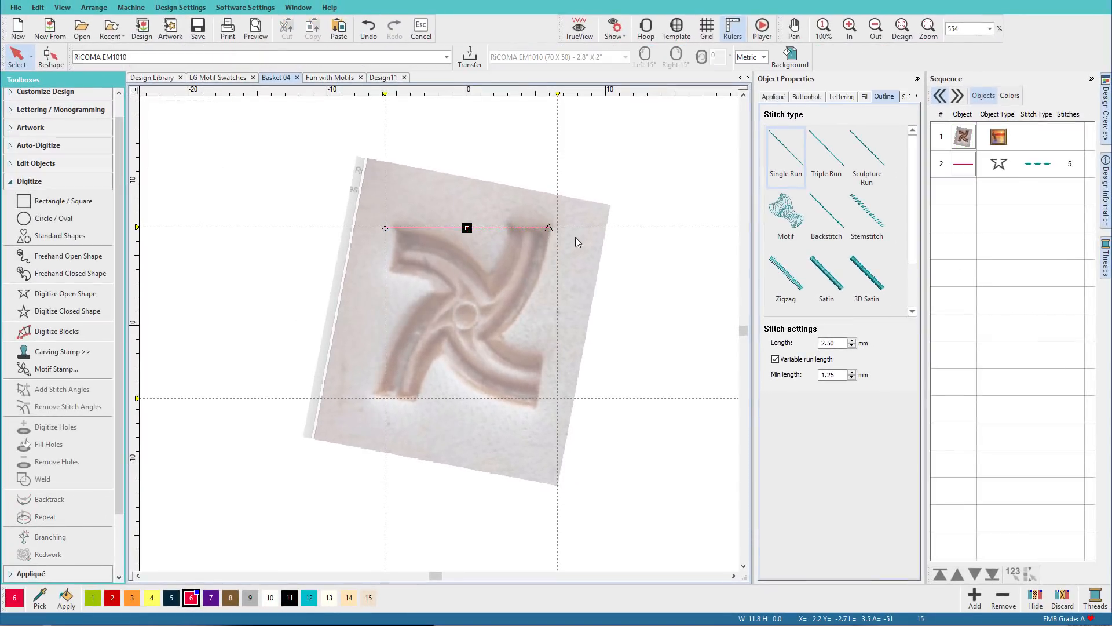
Delete the alignment line and lock the stamp picture in place
click(964, 164)
key(Delete)
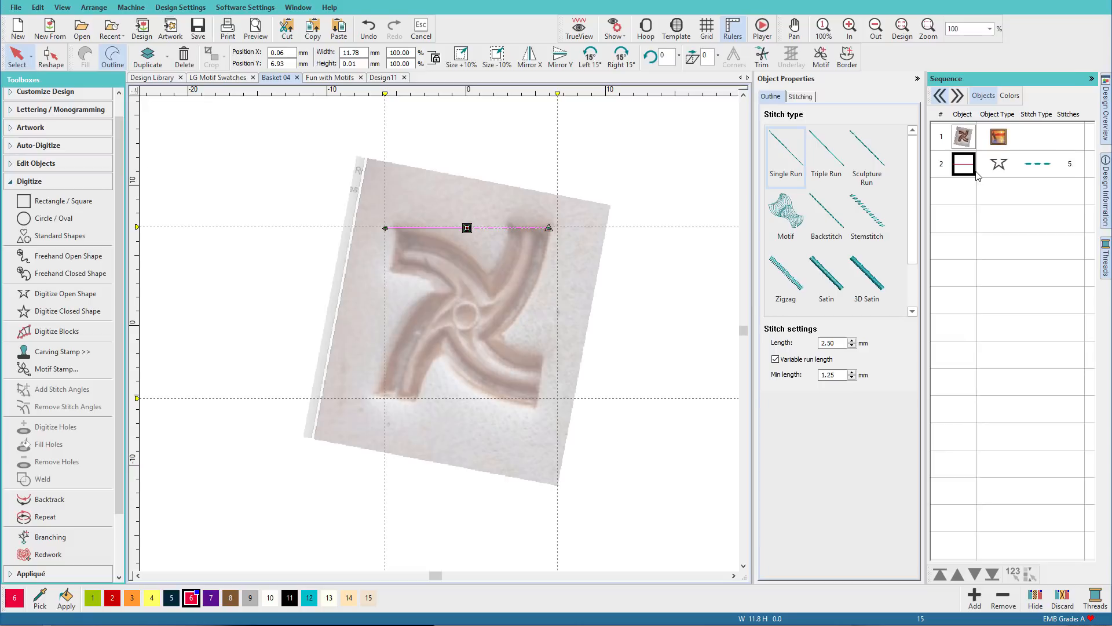
click(956, 142)
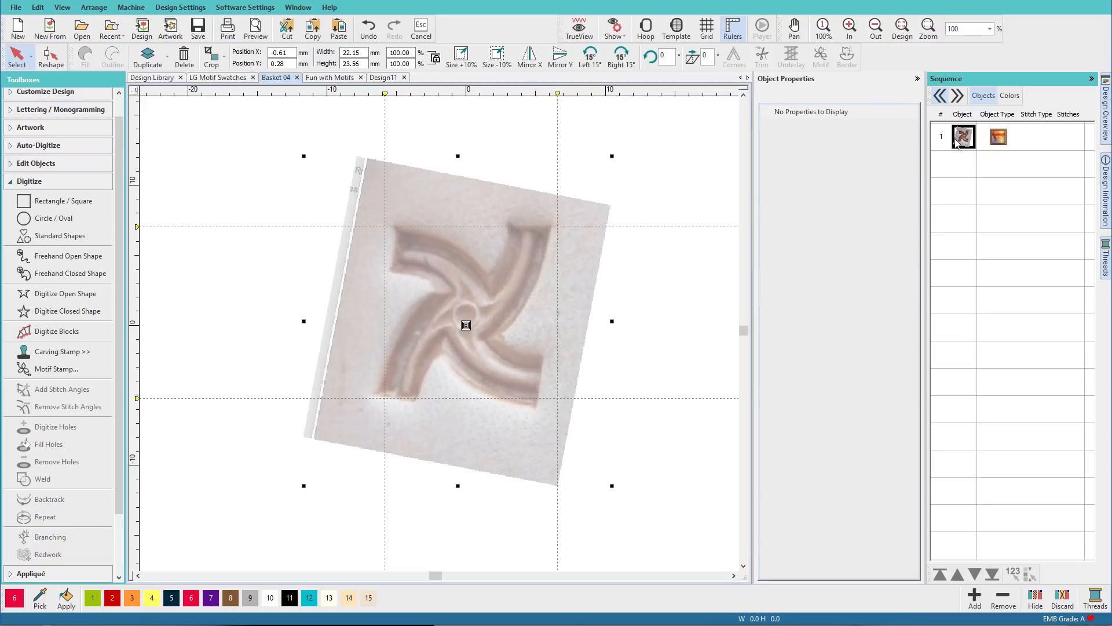
key(k)
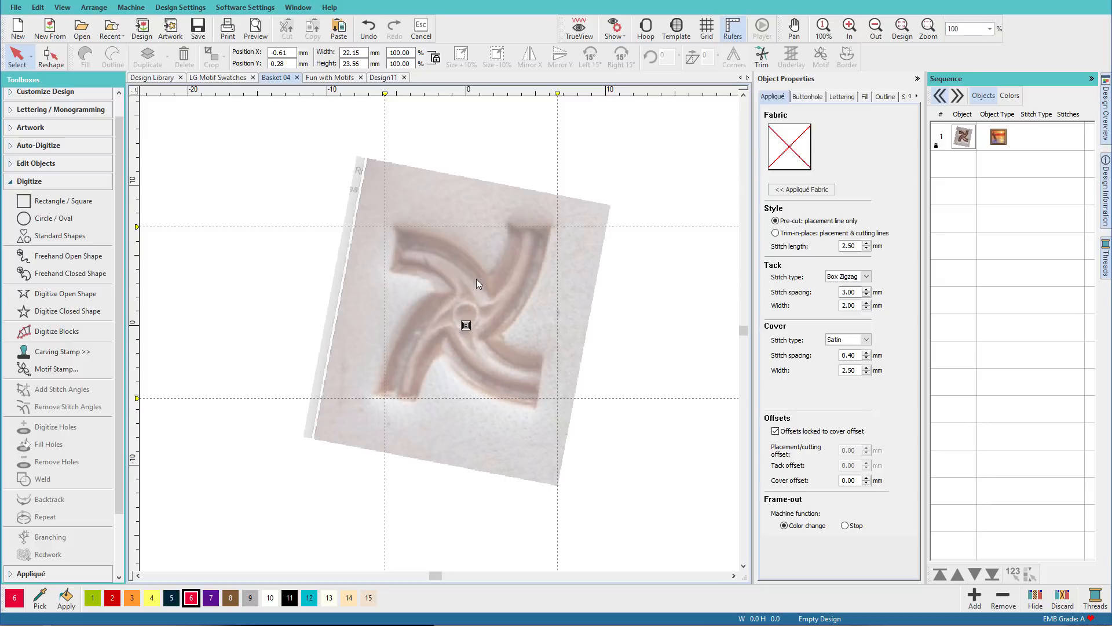
Digitize a closed filled shape, about 8 x 6 mm, over the picture's upper-left arm, from the upper-left guide intersection to the centre
click(44, 317)
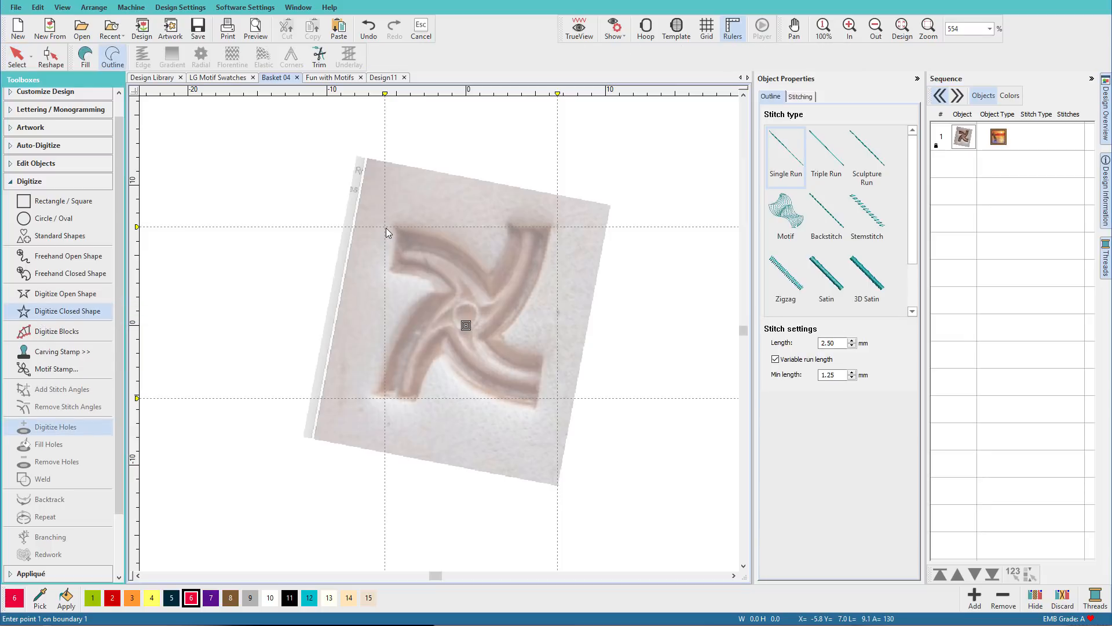
click(85, 57)
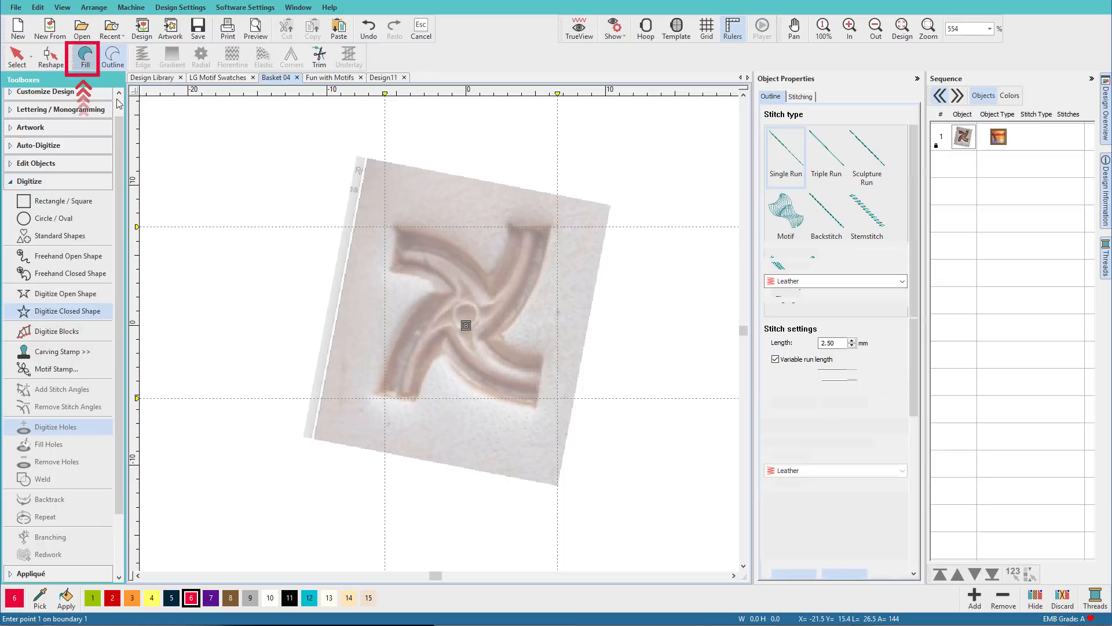
click(385, 226)
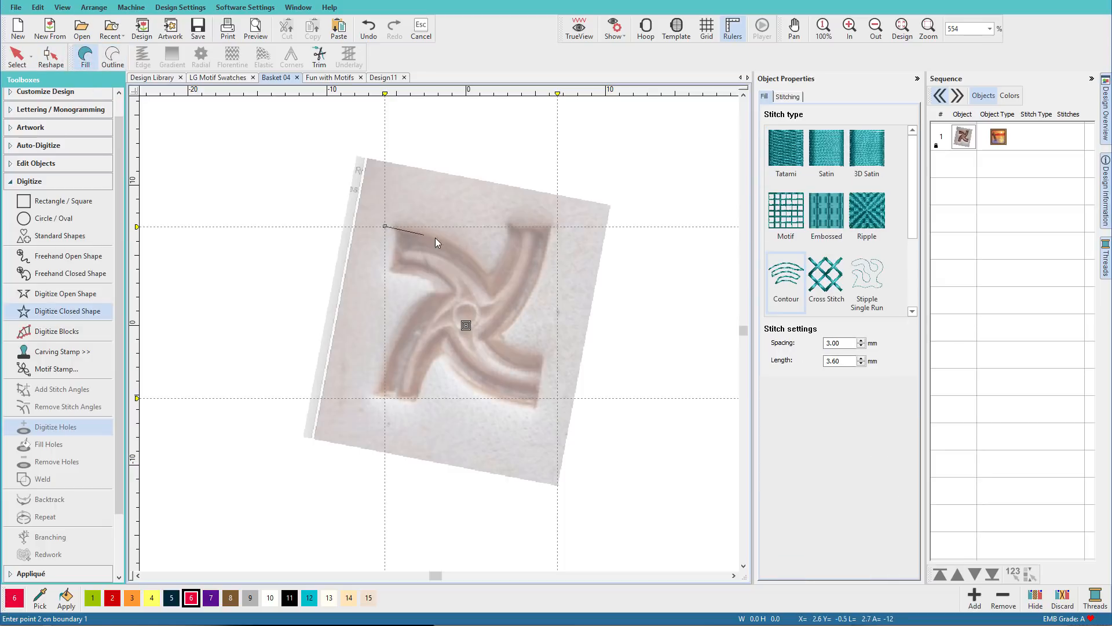
click(444, 242)
click(496, 301)
click(456, 310)
click(429, 265)
key(Return)
Change the arm shape's fill to Tatami and display it in TrueView
click(798, 149)
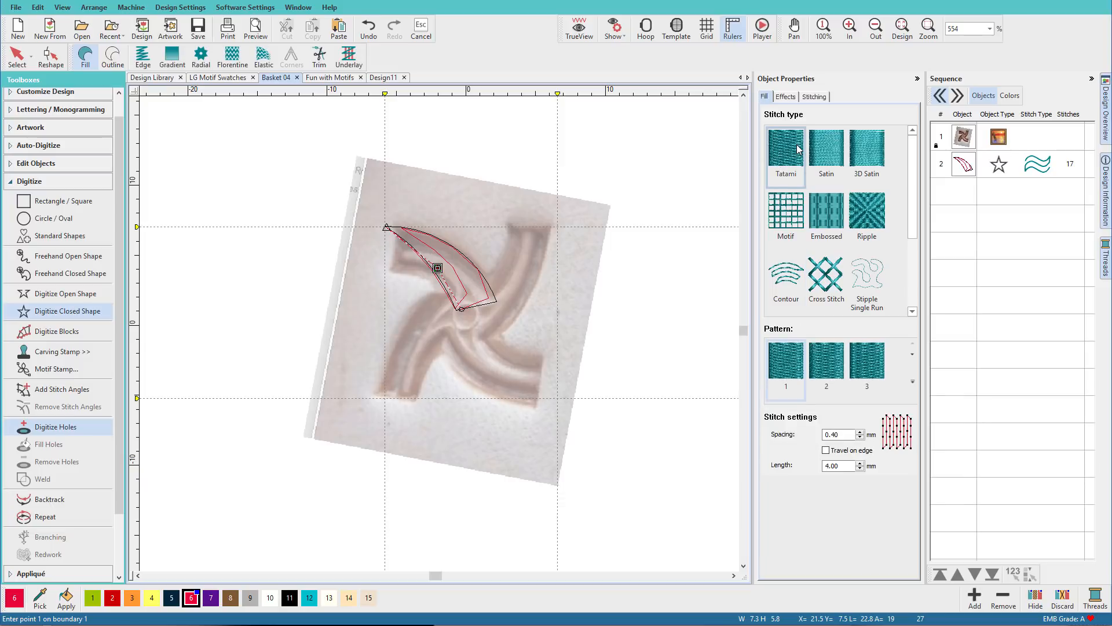
key(Return)
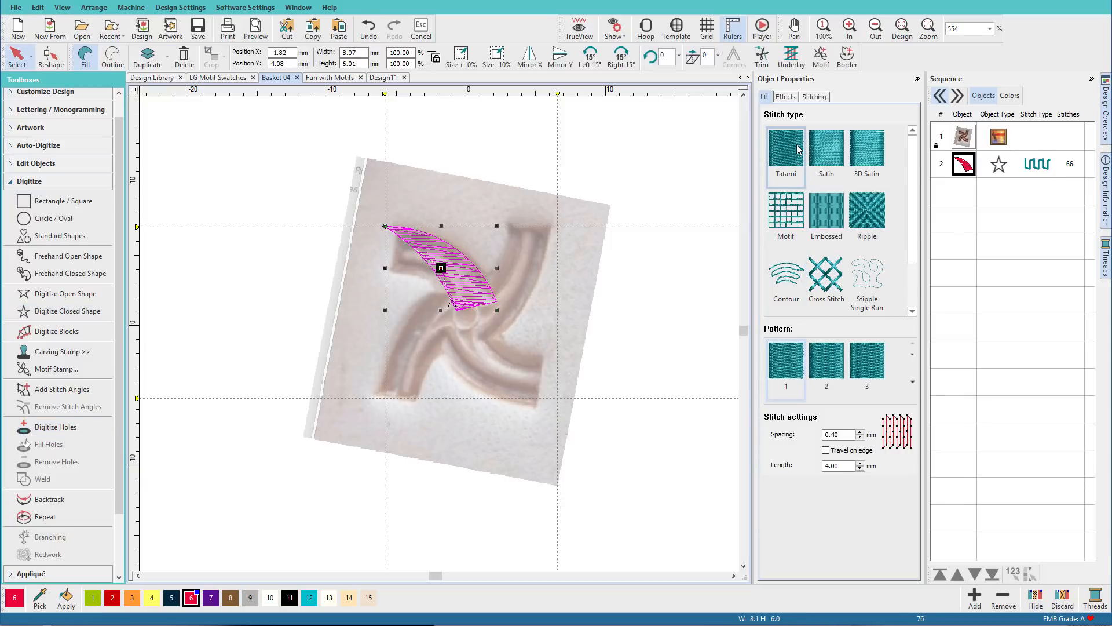
key(t)
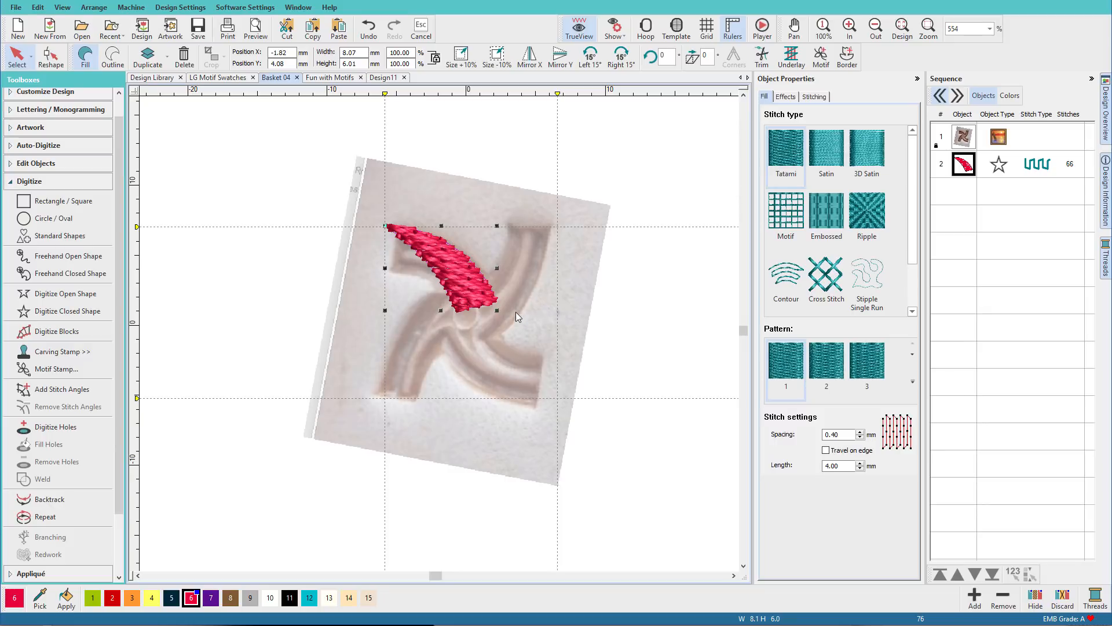
Create a Circle Layout of four arm shapes around the stamp's centre, merging the overlapped objects
click(10, 182)
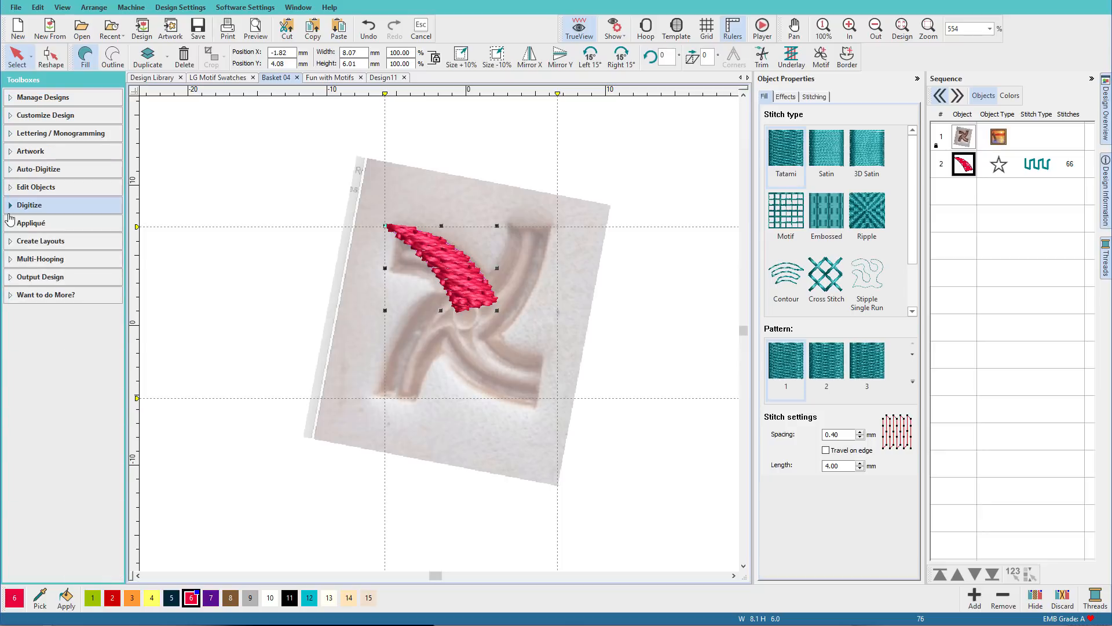
click(13, 239)
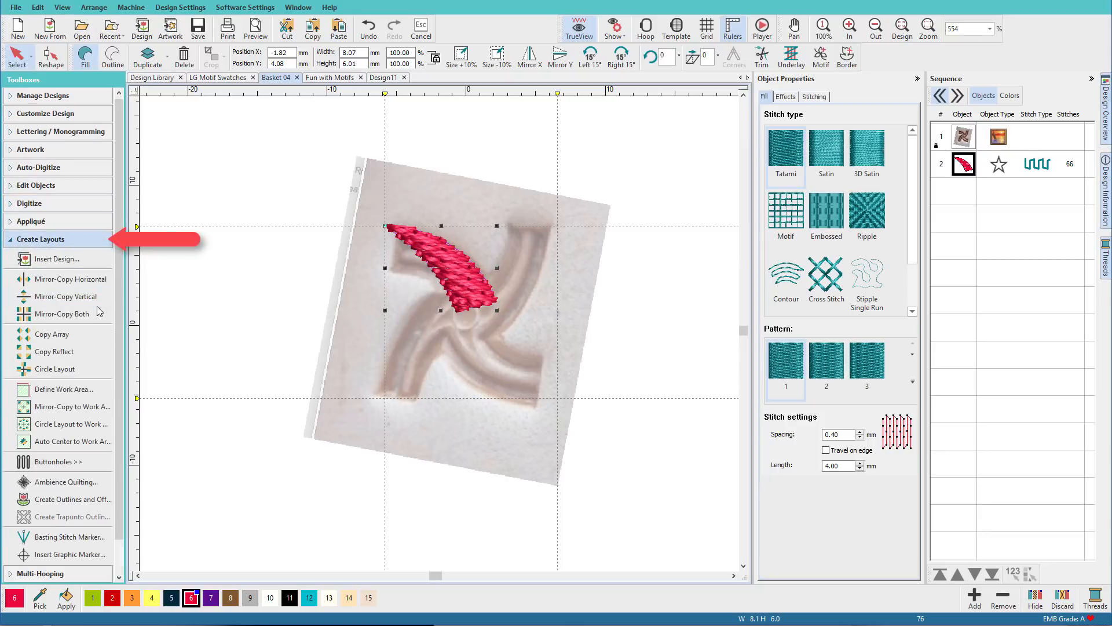
click(70, 367)
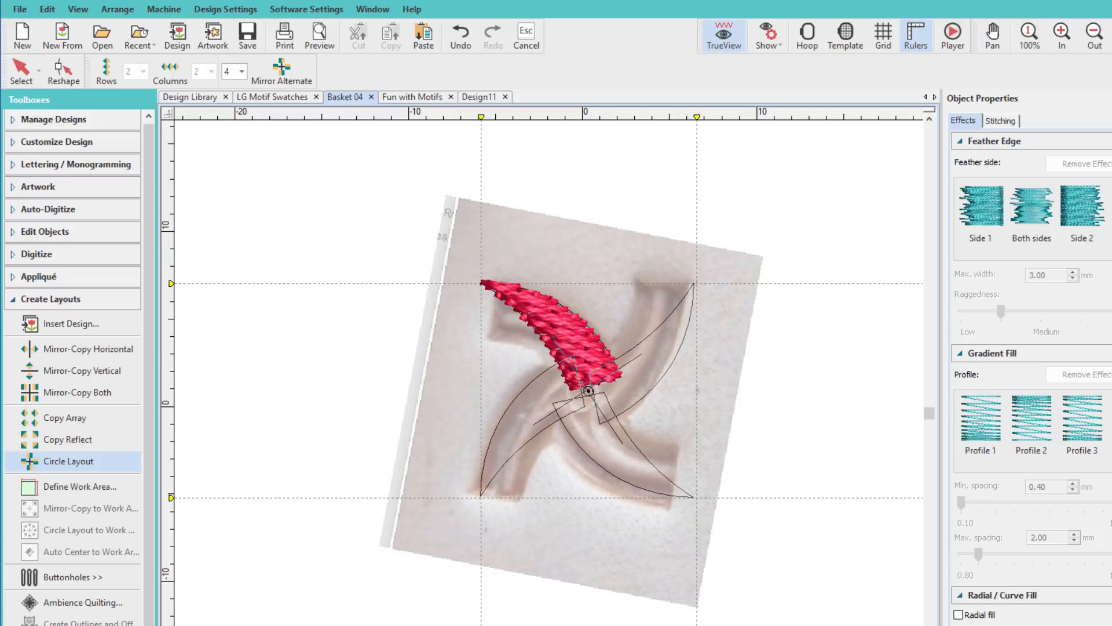
click(590, 393)
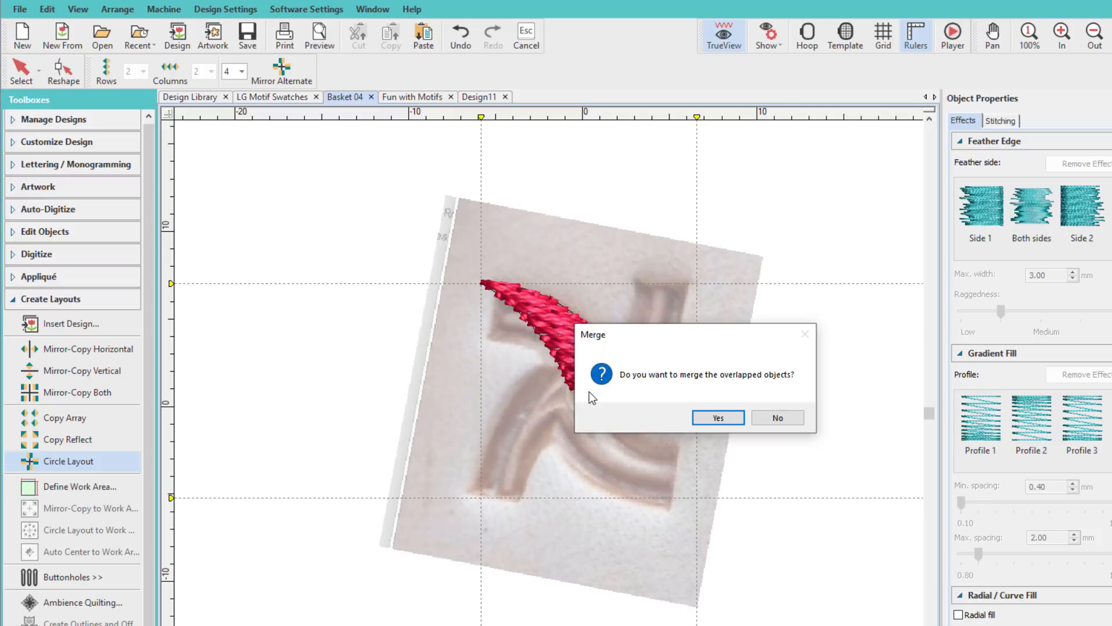
click(718, 419)
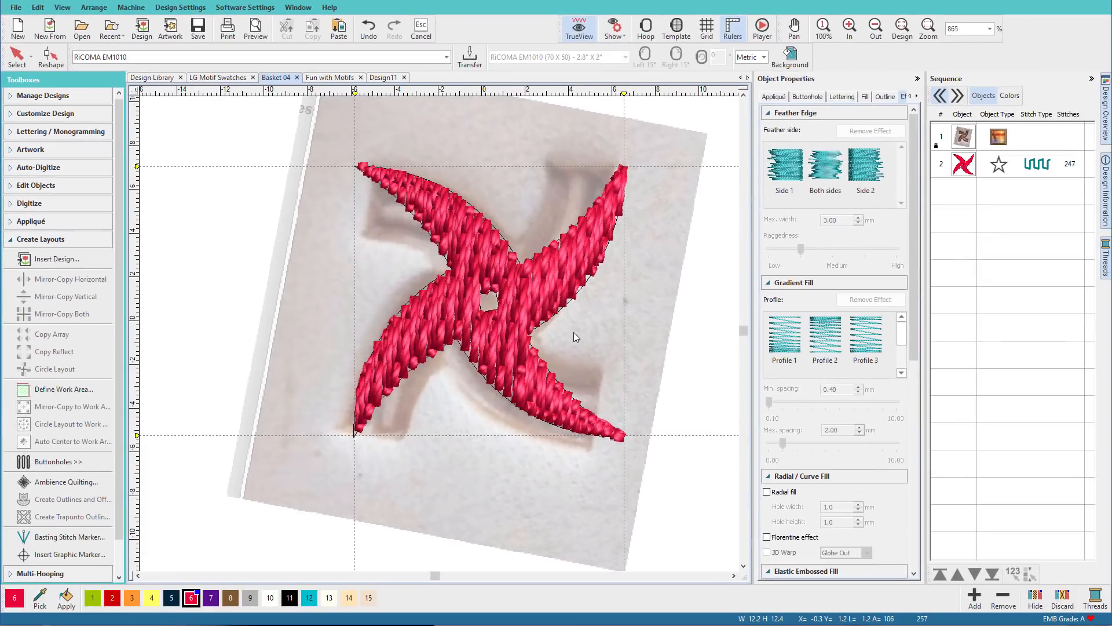
Create Single Run object outlines around the filled pinwheel in colour 2900 Hatch Default, with offset outlines turned off
key(plus)
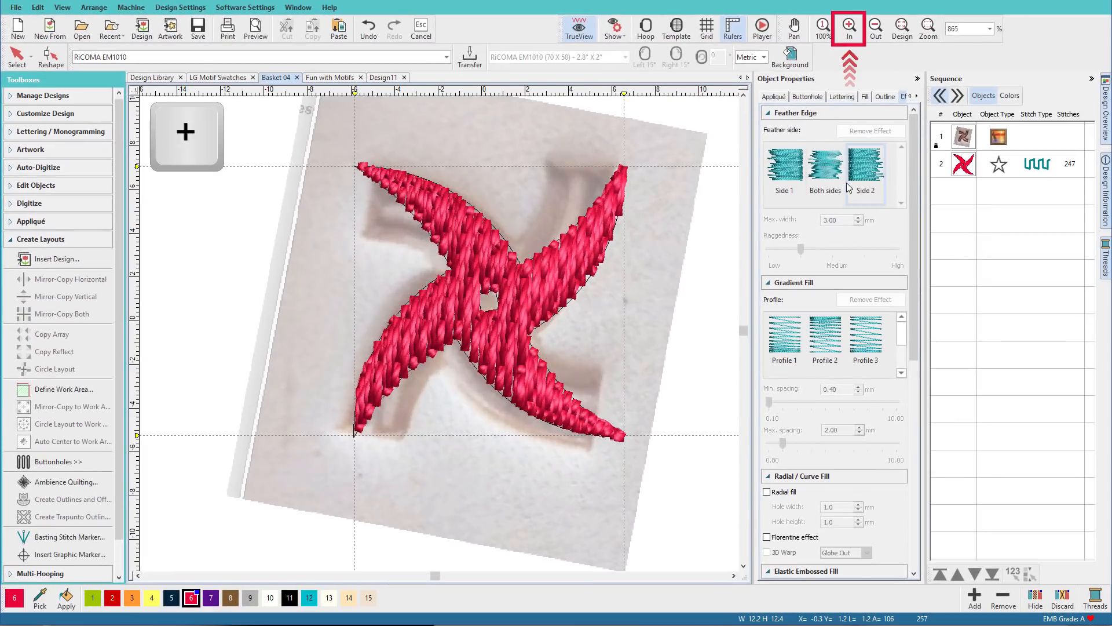
click(962, 169)
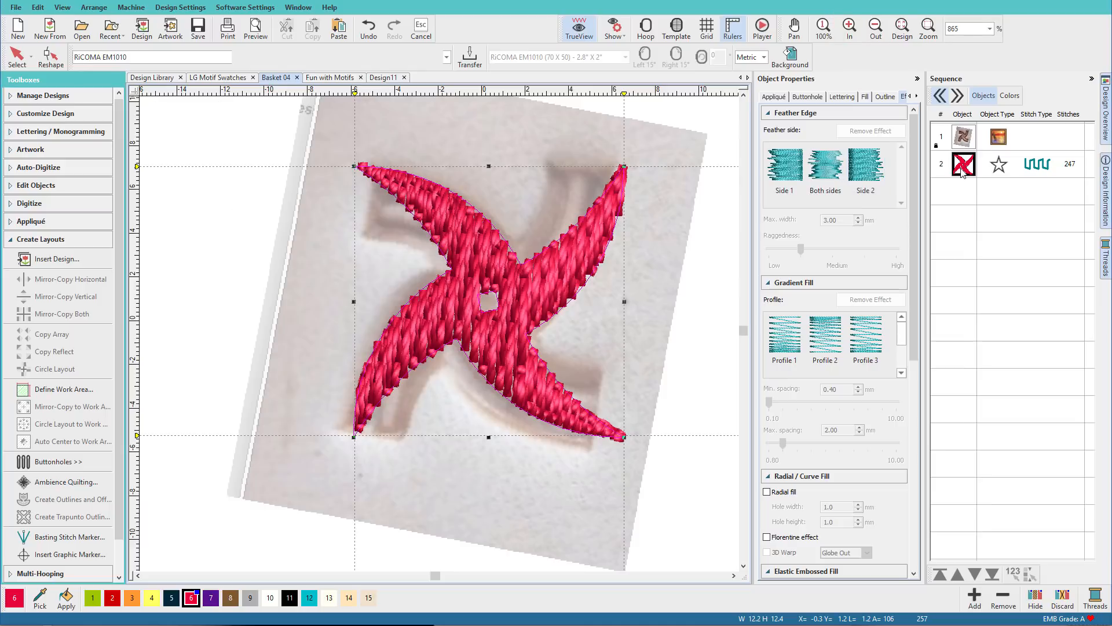
click(10, 241)
click(10, 242)
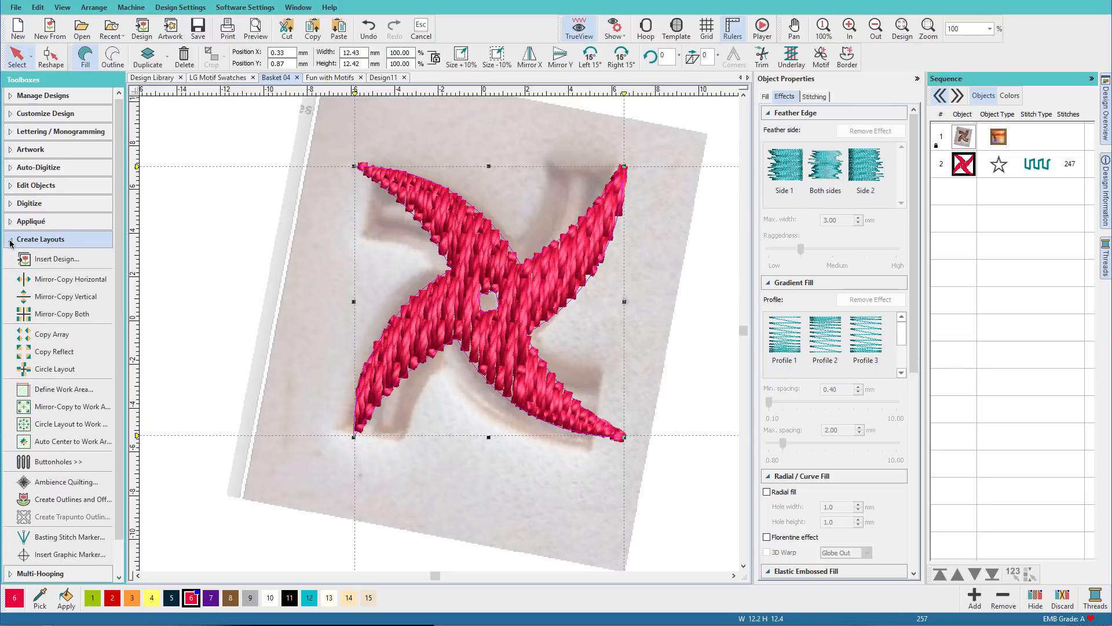
click(57, 504)
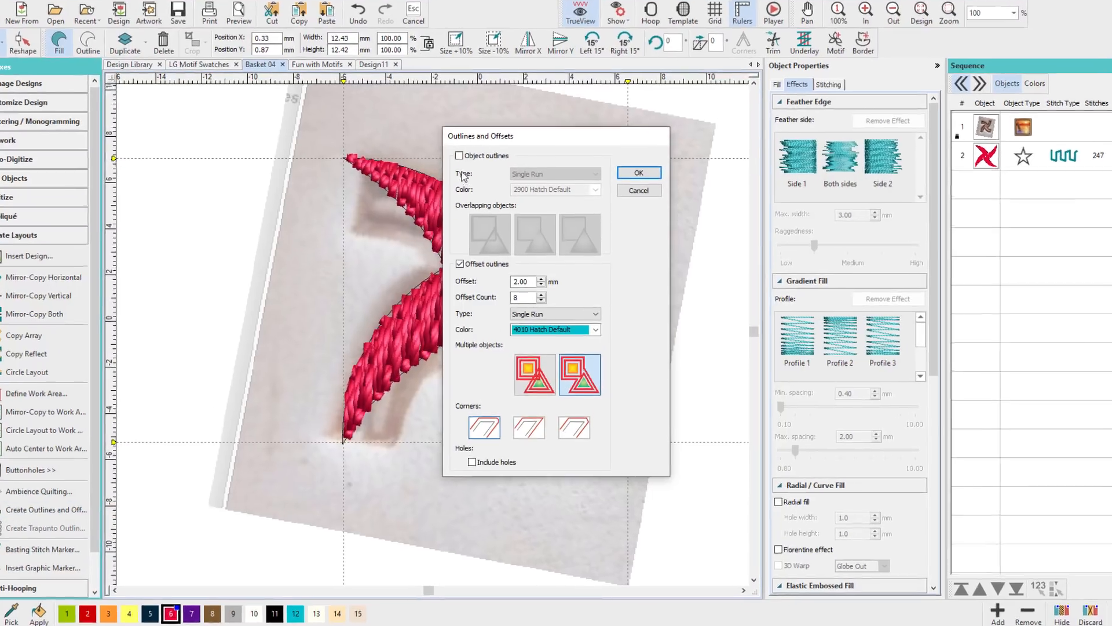
click(464, 164)
click(442, 255)
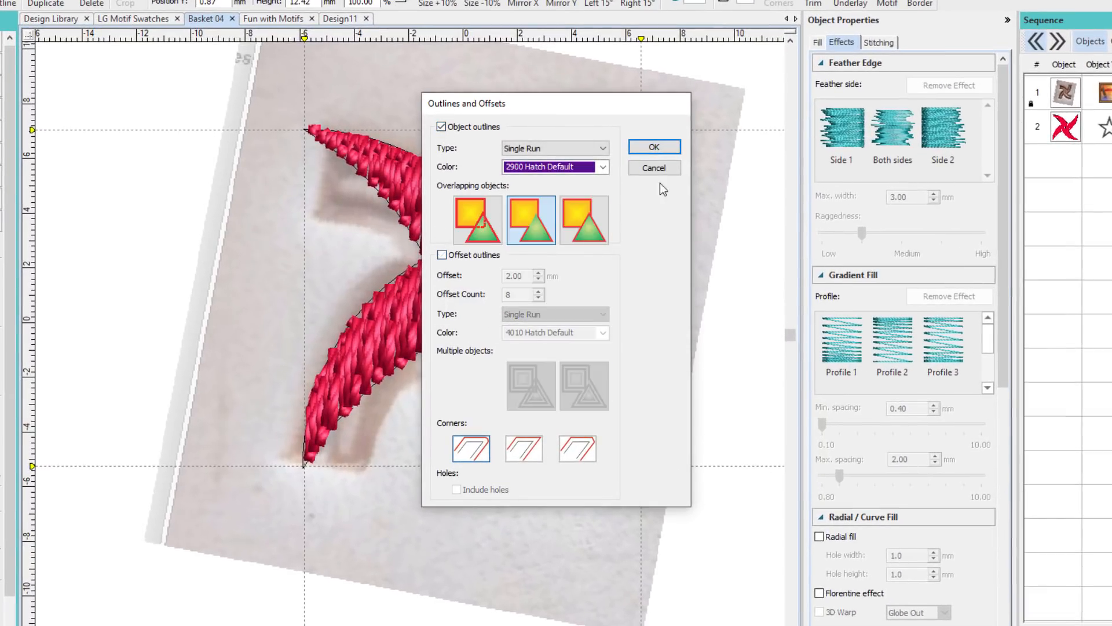
click(672, 146)
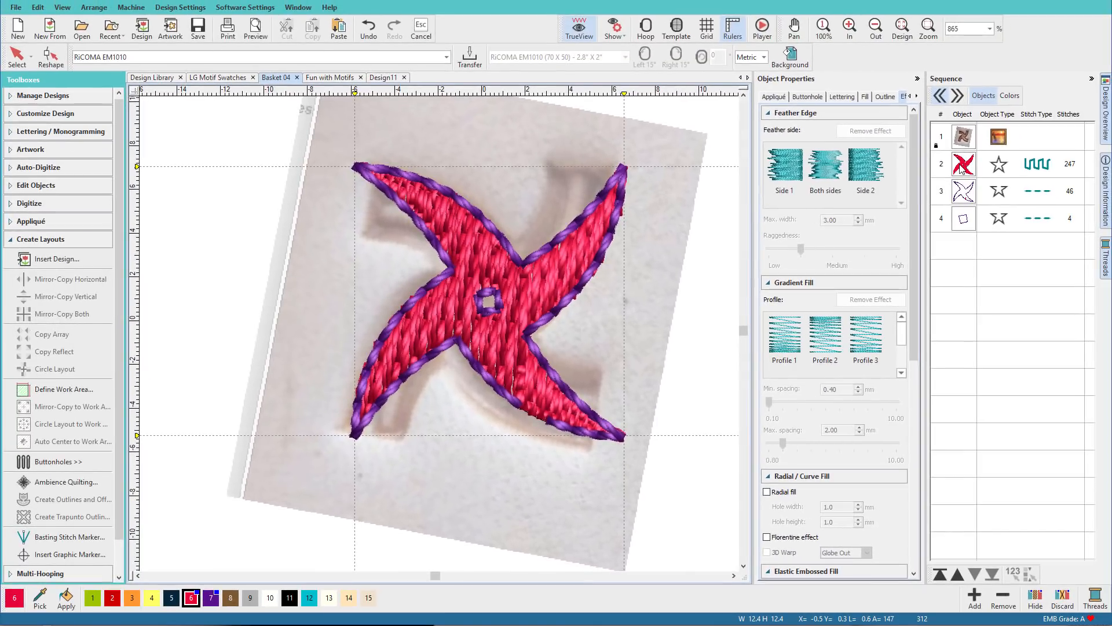
Delete the red filled pinwheel and the small square outline at its centre, keeping only the purple outer outline
click(961, 166)
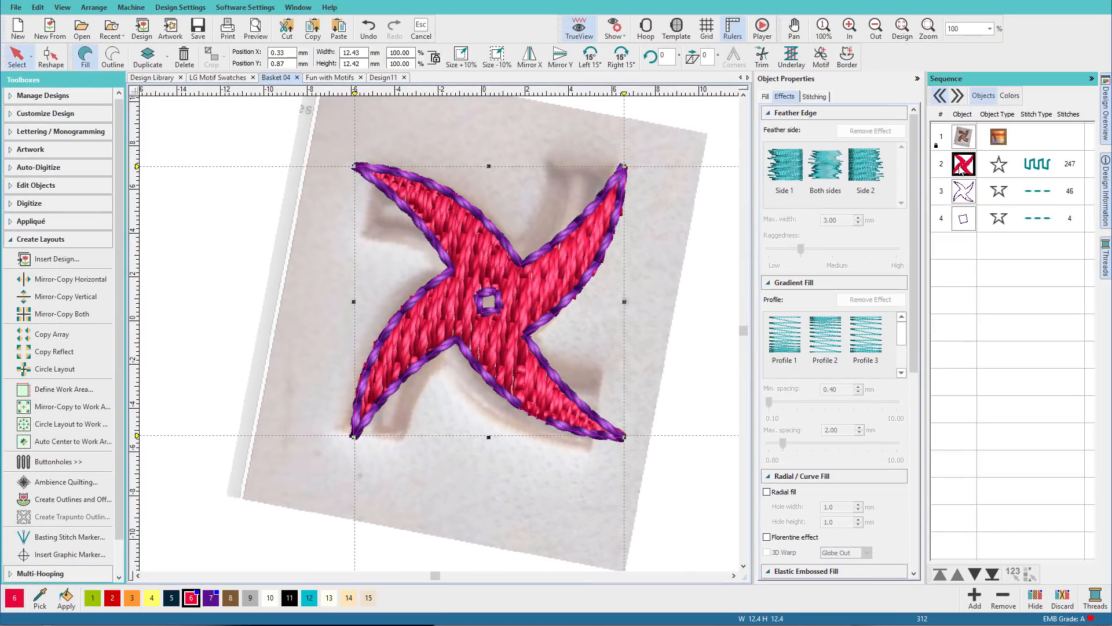
key(Delete)
click(965, 198)
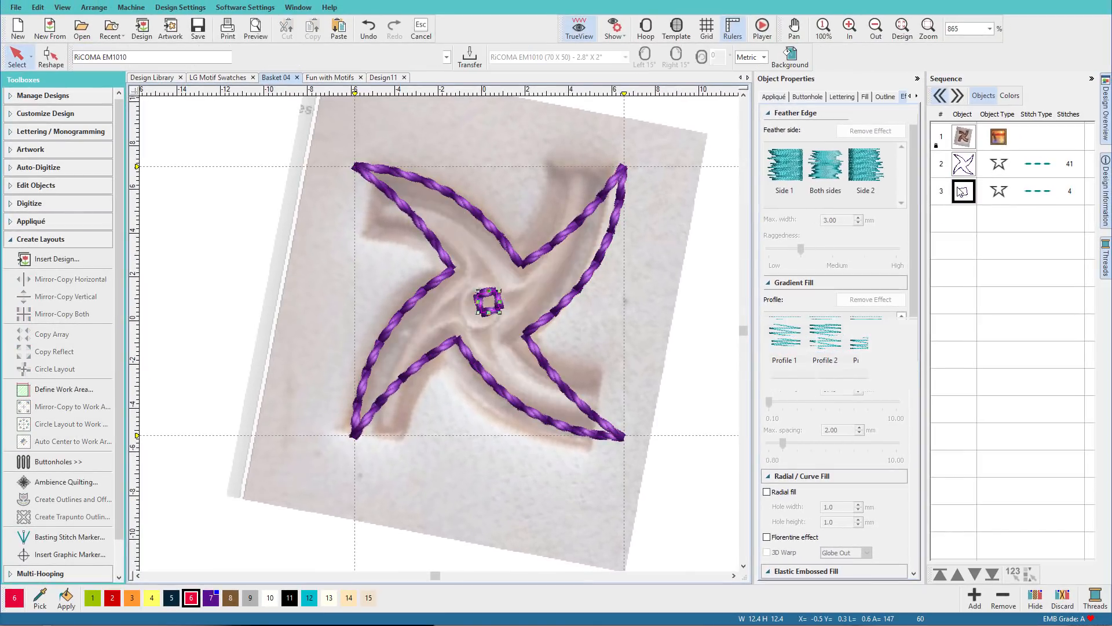
key(Delete)
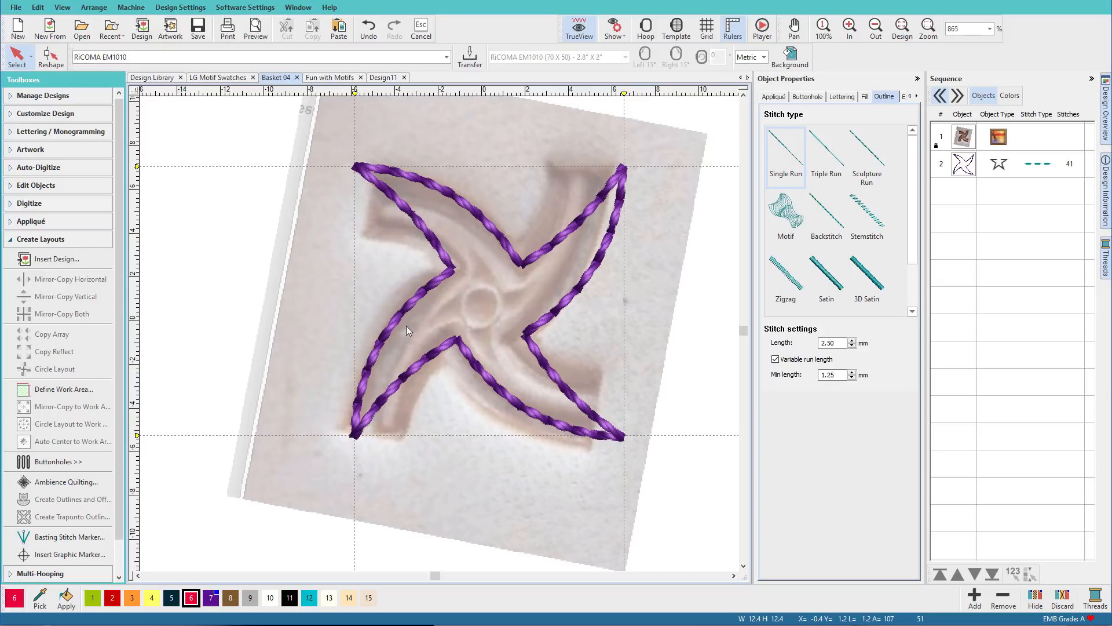
Digitize an open Single Run curve, about 12 x 12 mm, from the outline's upper-left tip through the centre to the lower-right tip
click(7, 240)
click(9, 204)
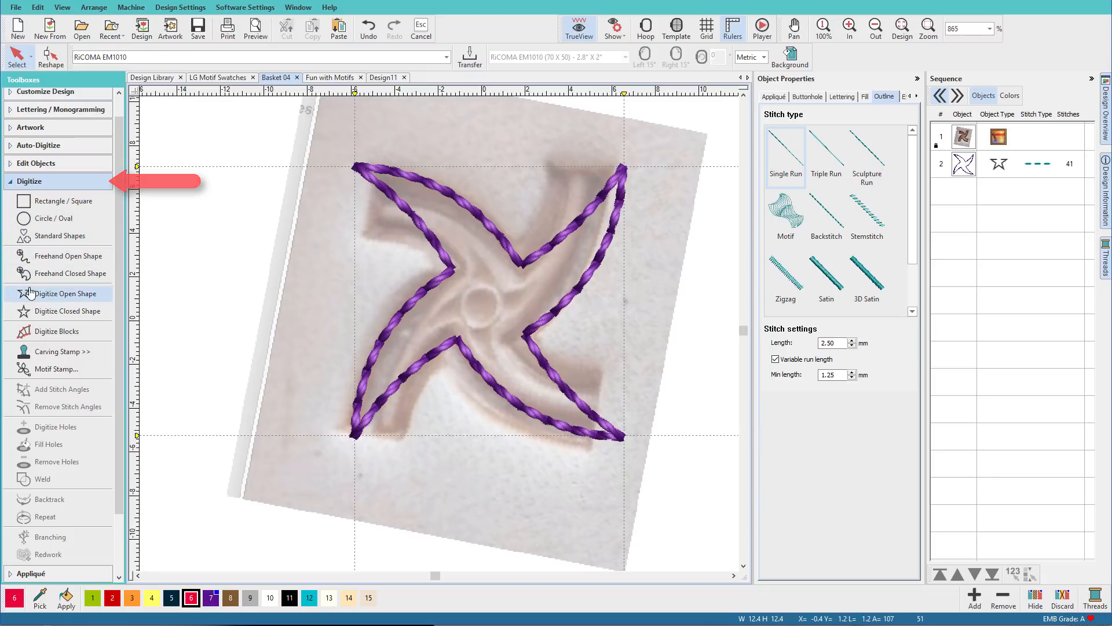
click(30, 293)
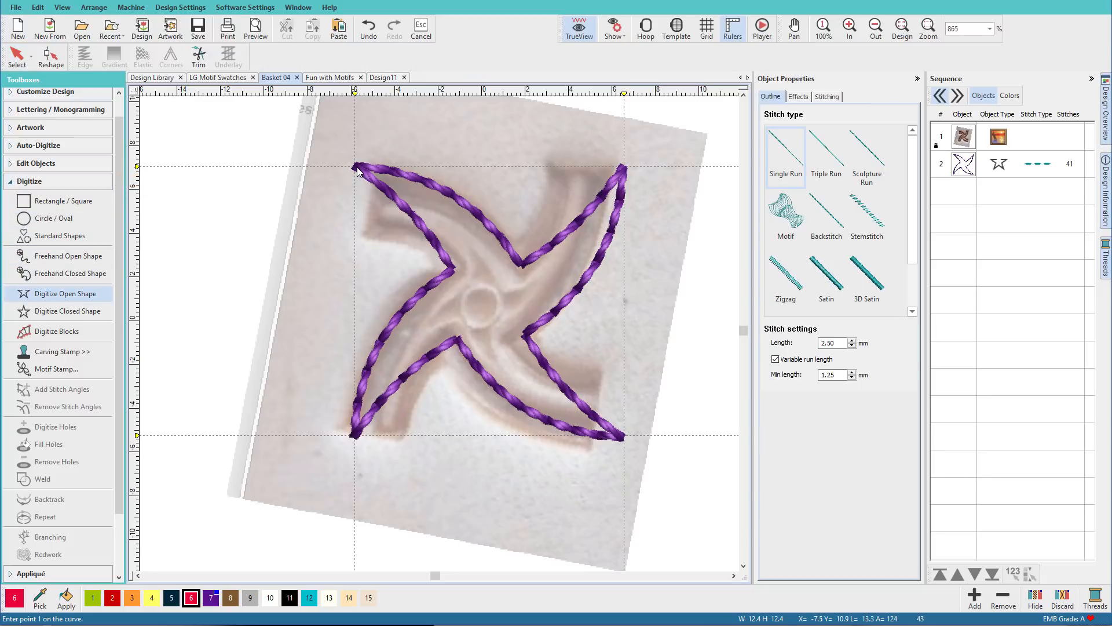
click(357, 167)
click(490, 303)
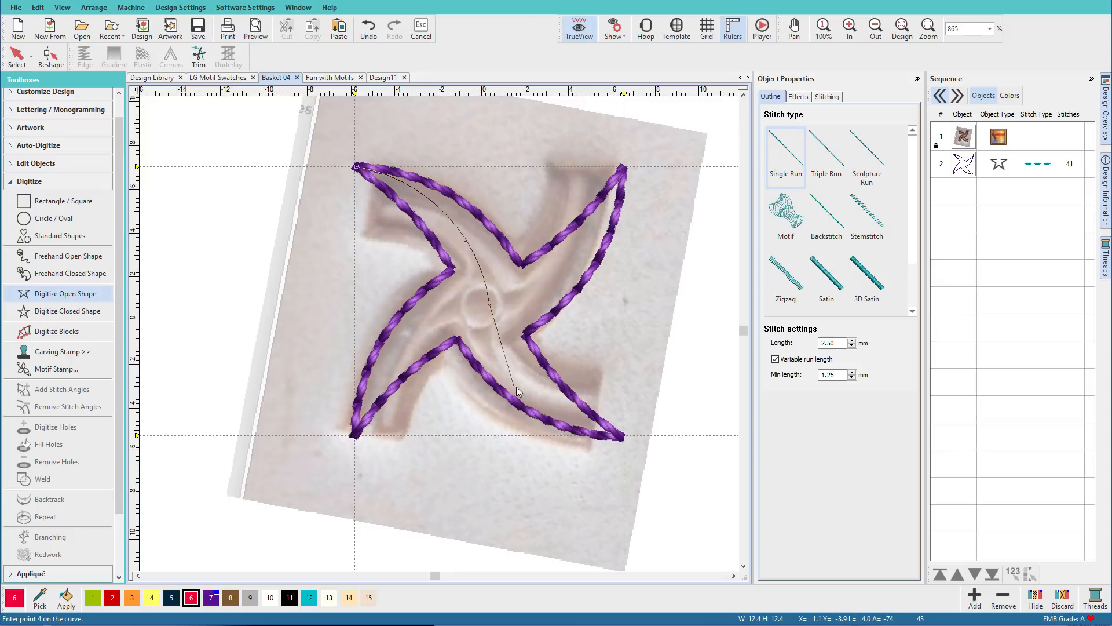
click(519, 380)
click(615, 439)
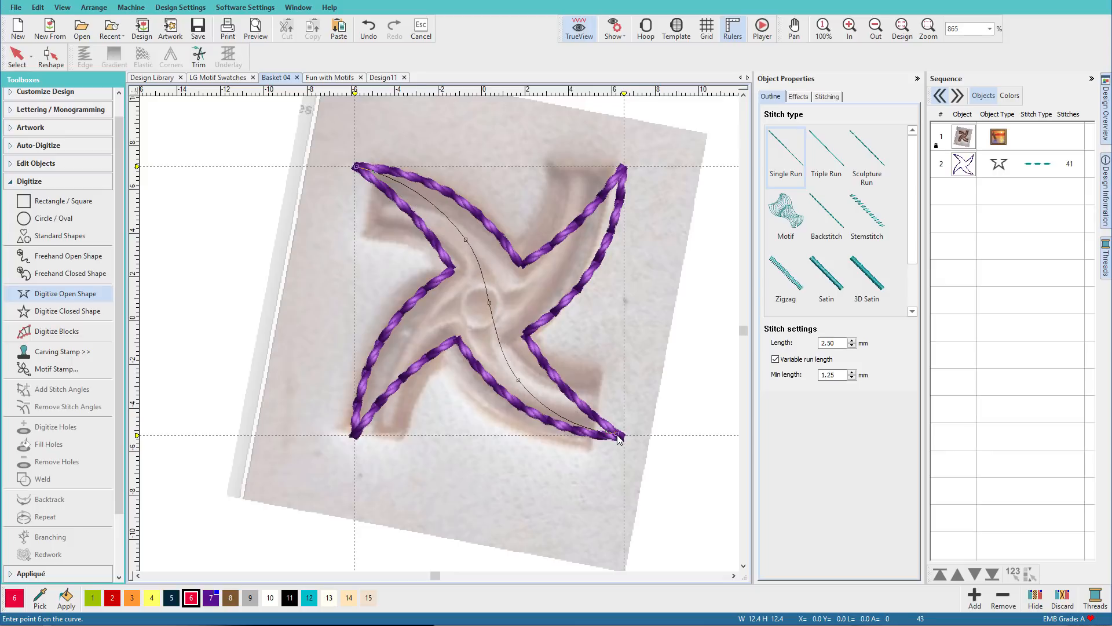
key(Return)
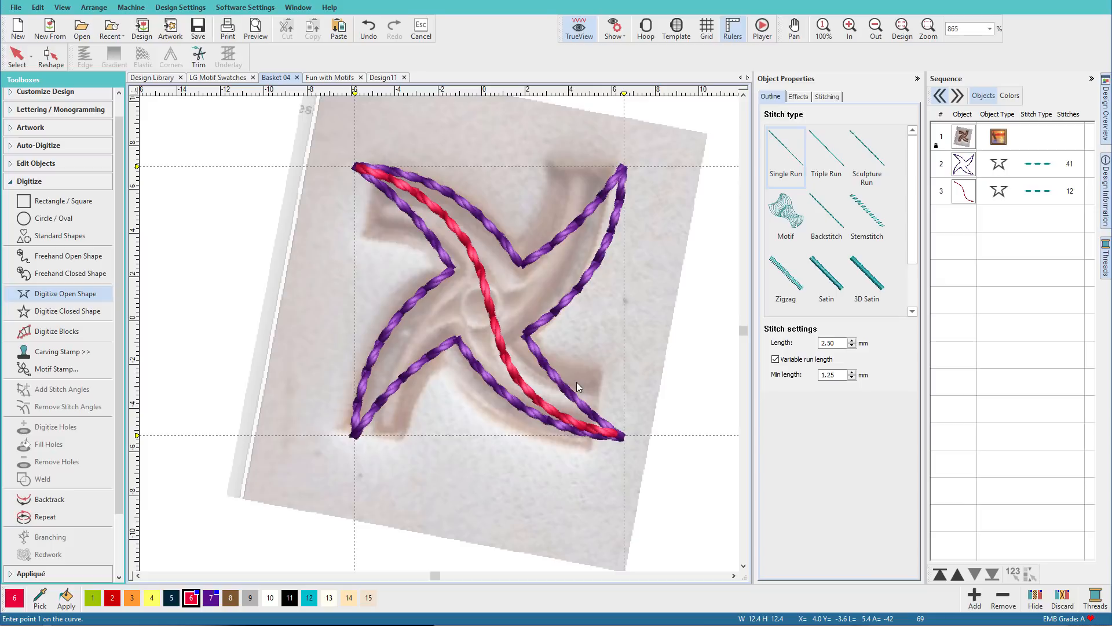
Reshape the red centre curve by moving its two intermediate points slightly so it runs along the middle of both arms
key(h)
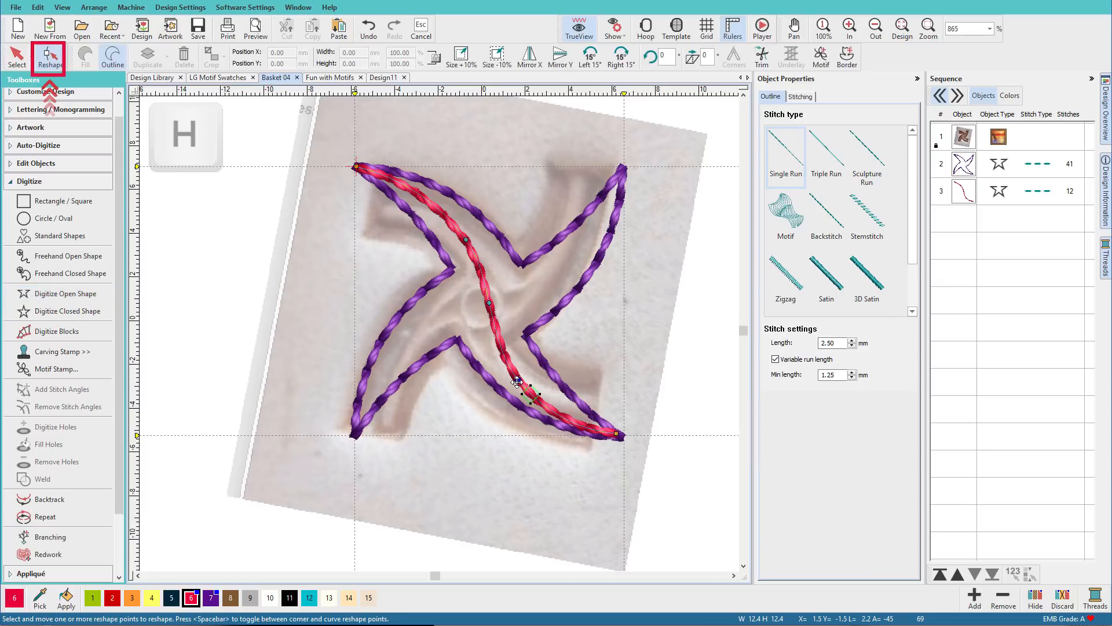
drag(518, 382, 521, 376)
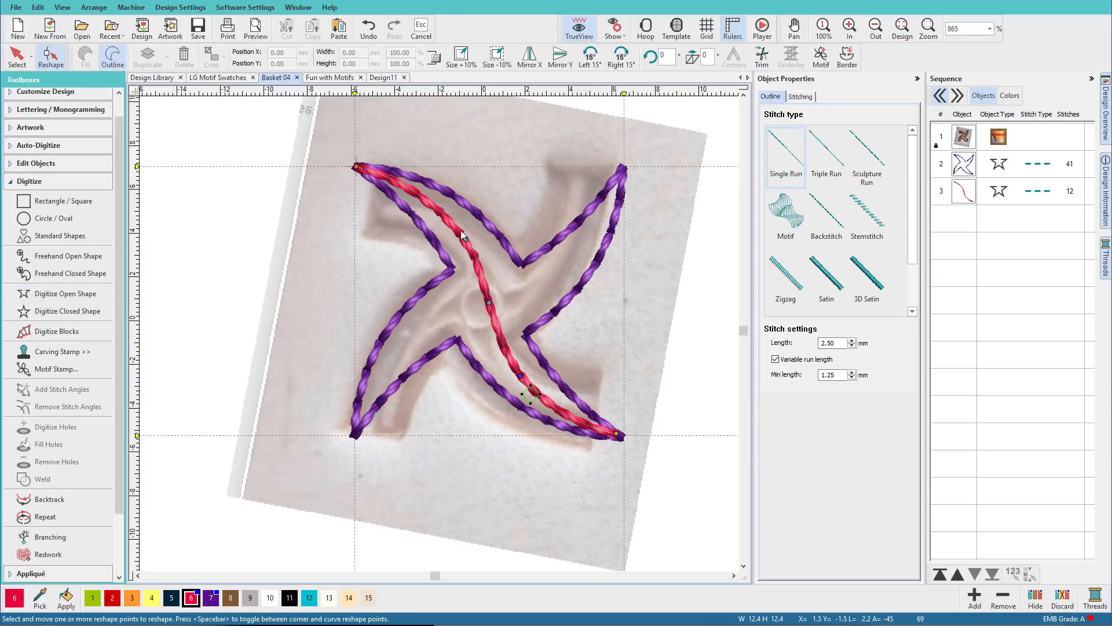
drag(467, 239, 473, 246)
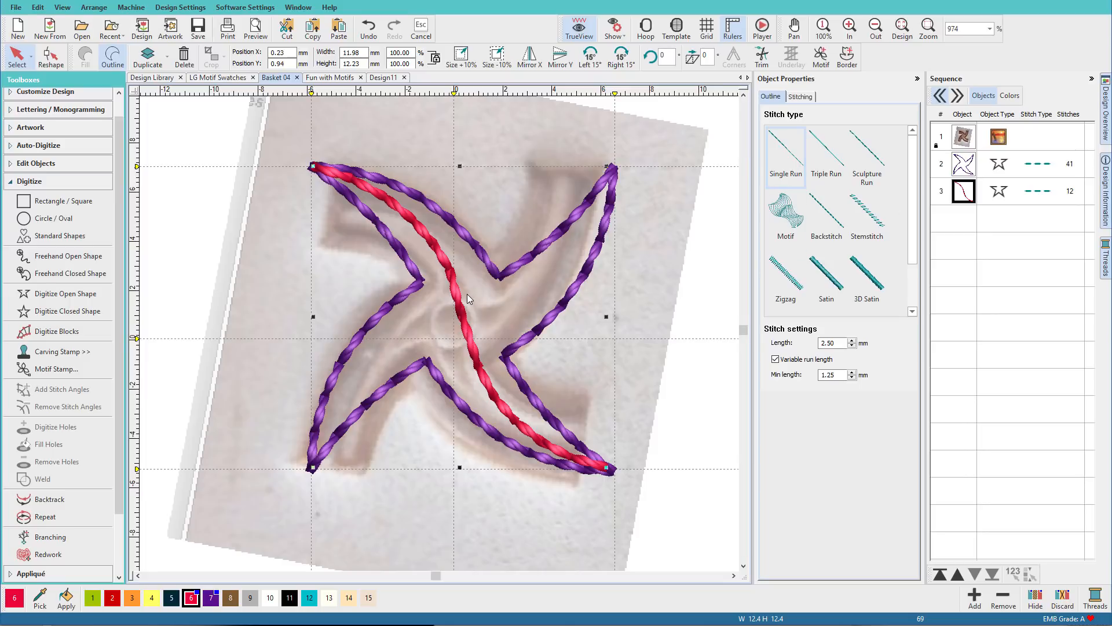
Duplicate the red centre curve and rotate the copy by 90 degrees to run through the other two arms
key(ctrl+d)
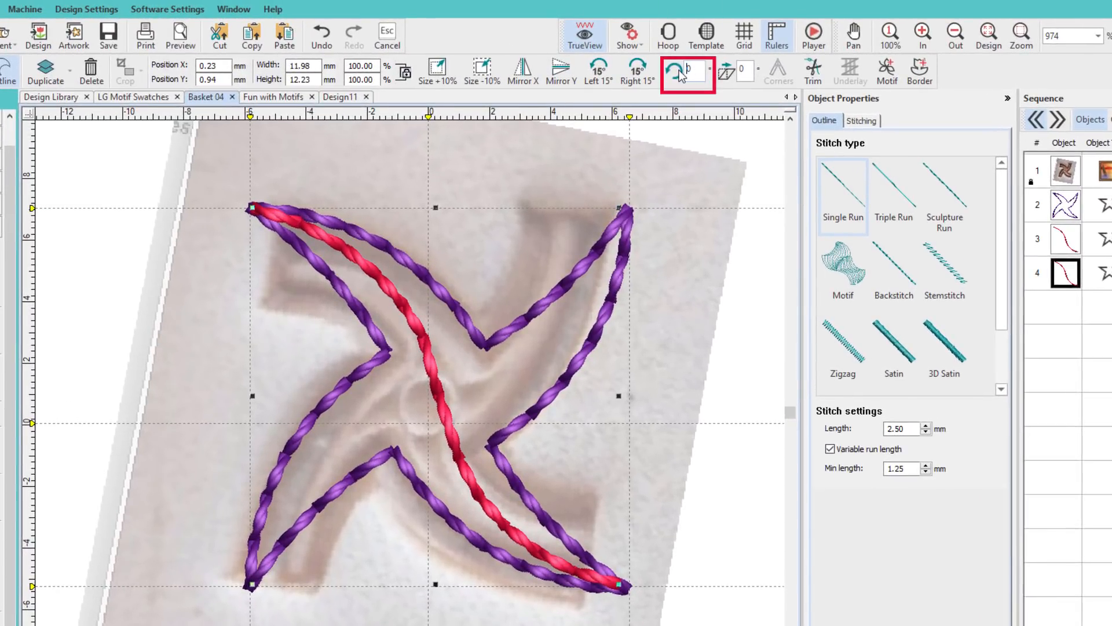
text(9)
key(Return)
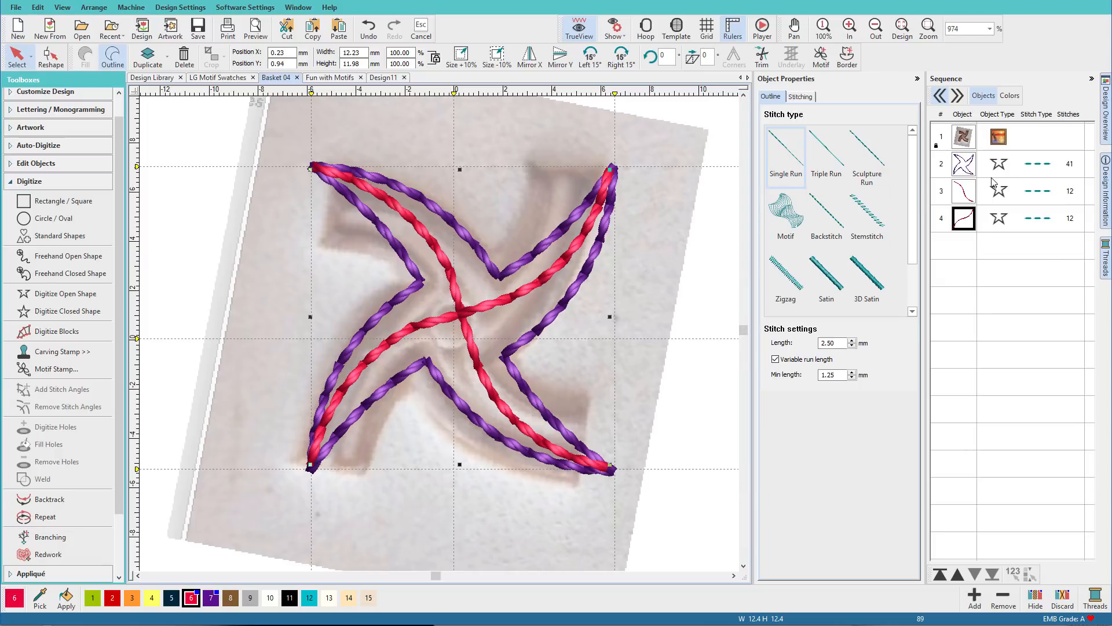
Cut both red centre curves with the Knife tool along a short diagonal through their crossing point
ctrl+click(964, 193)
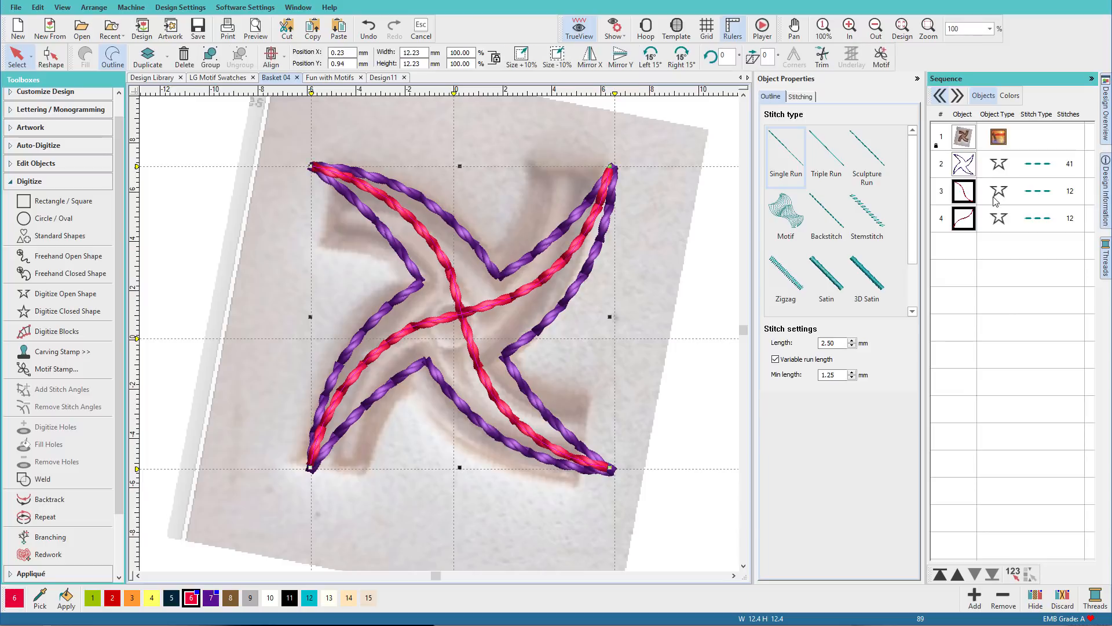
click(12, 168)
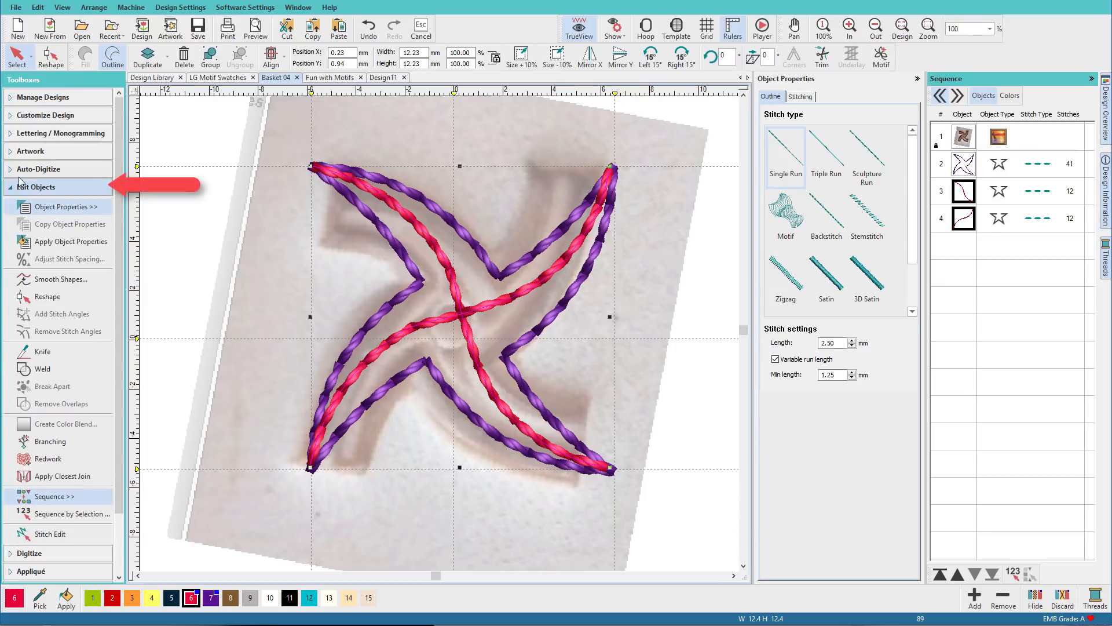
click(57, 355)
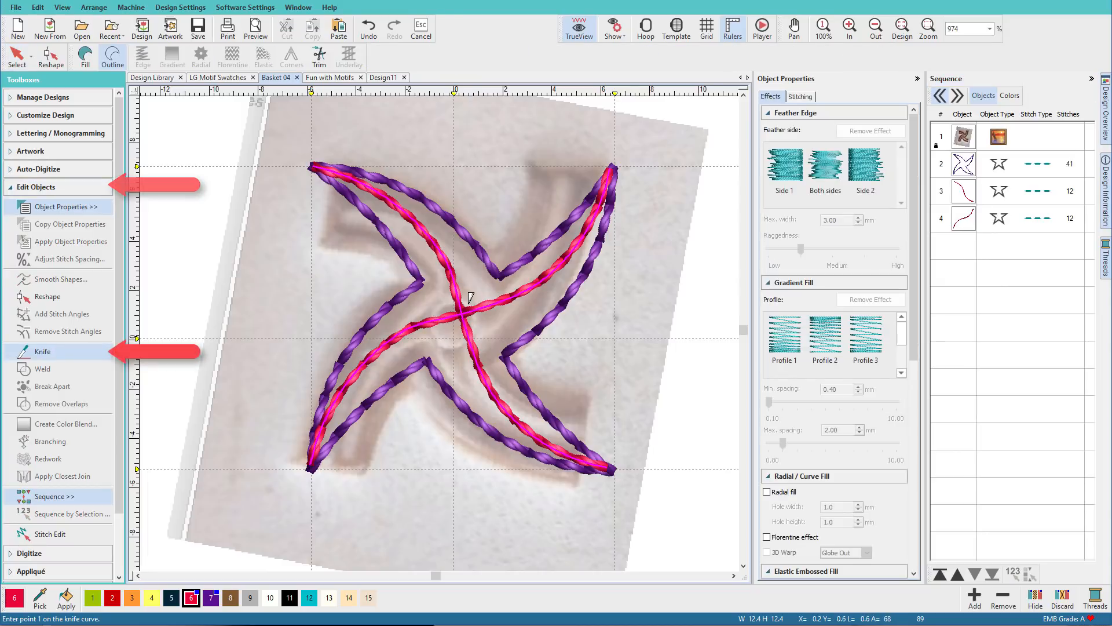
click(467, 306)
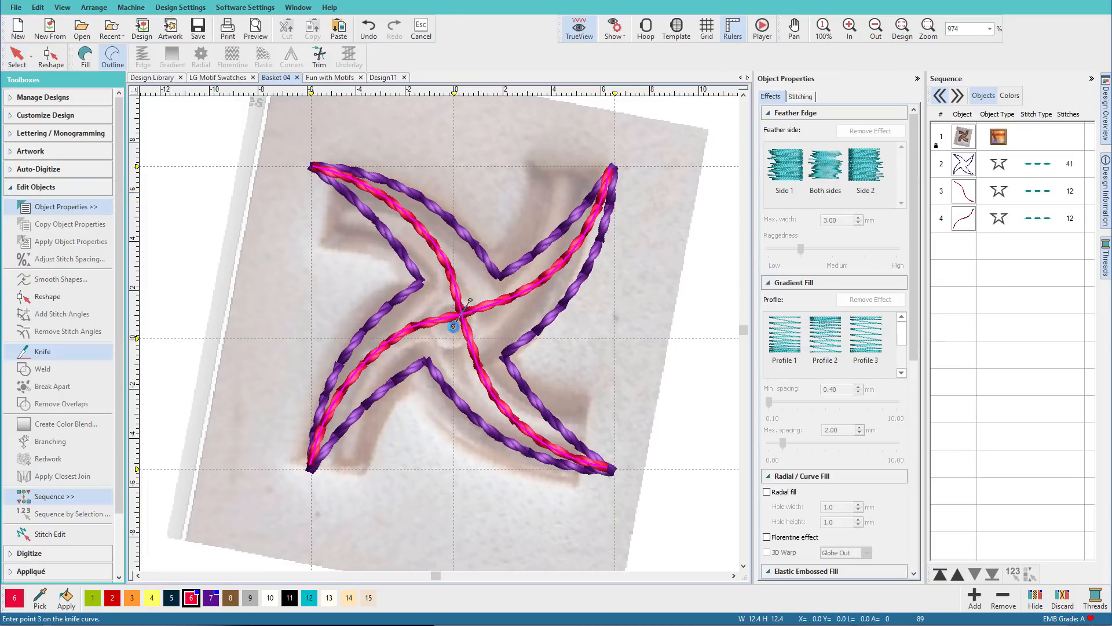
click(456, 332)
key(Return)
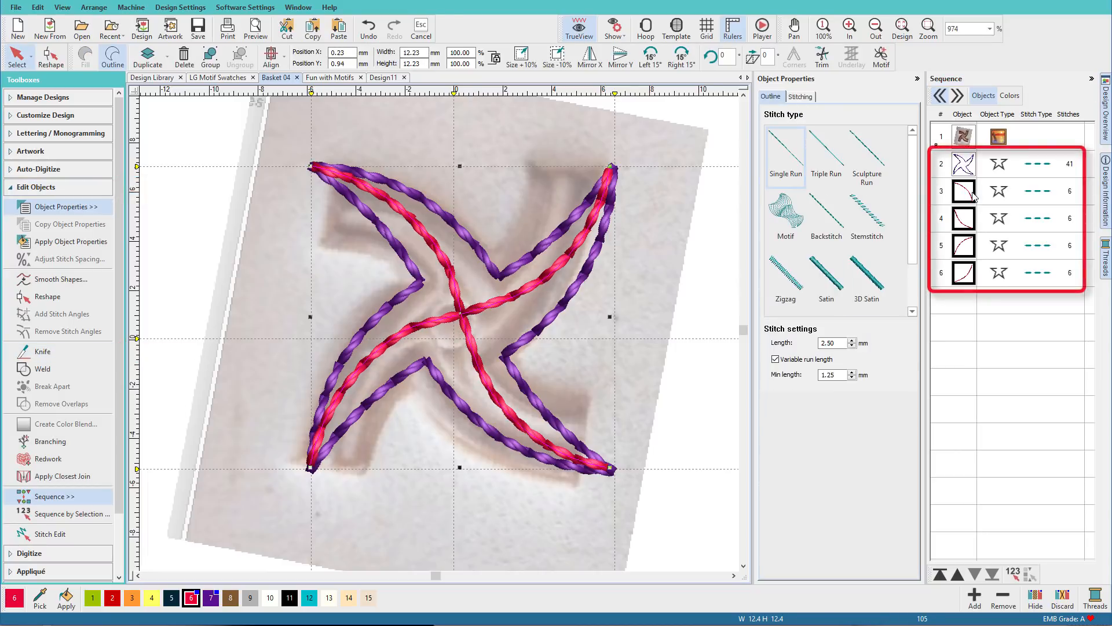
key(Escape)
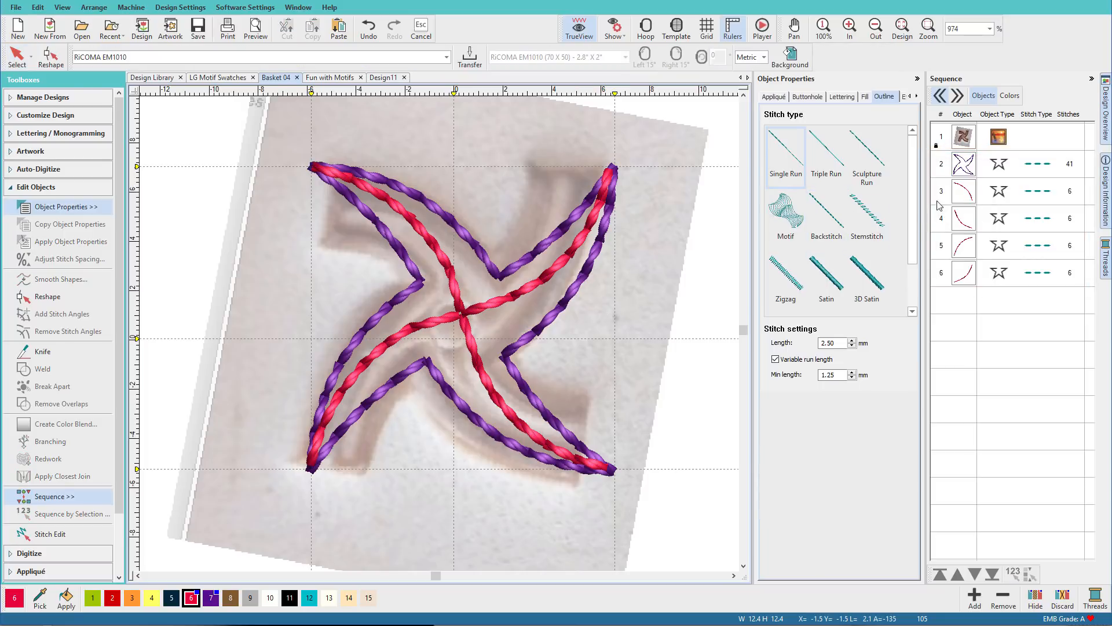
Resequence the objects by selection order: upper-left, lower-right, lower-left and upper-right red lines, followed by the purple outline
click(440, 255)
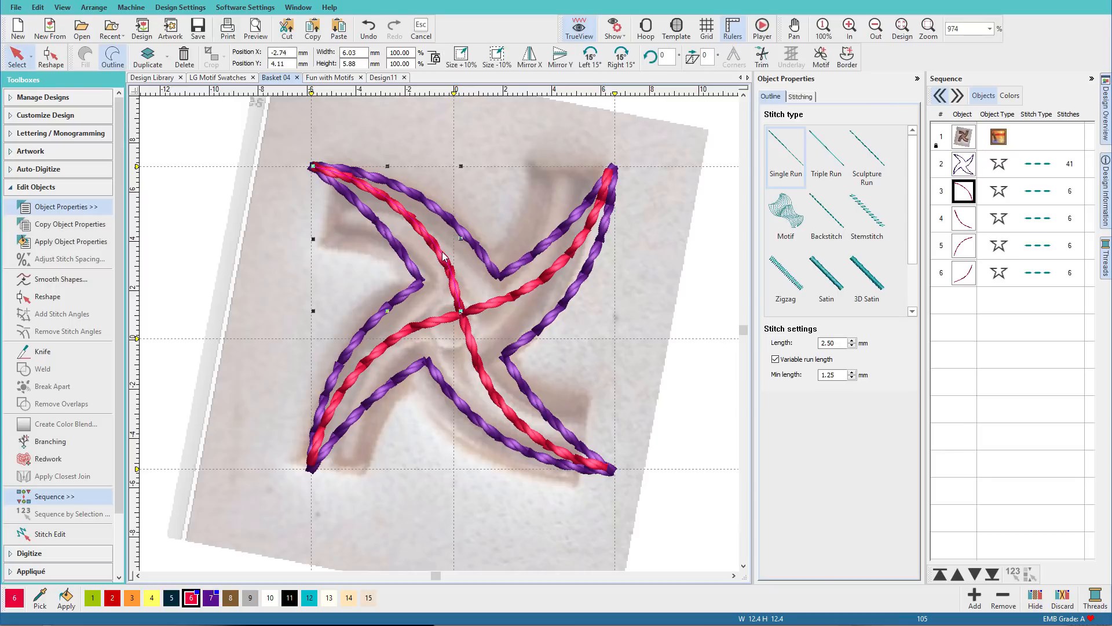
key(ctrl)
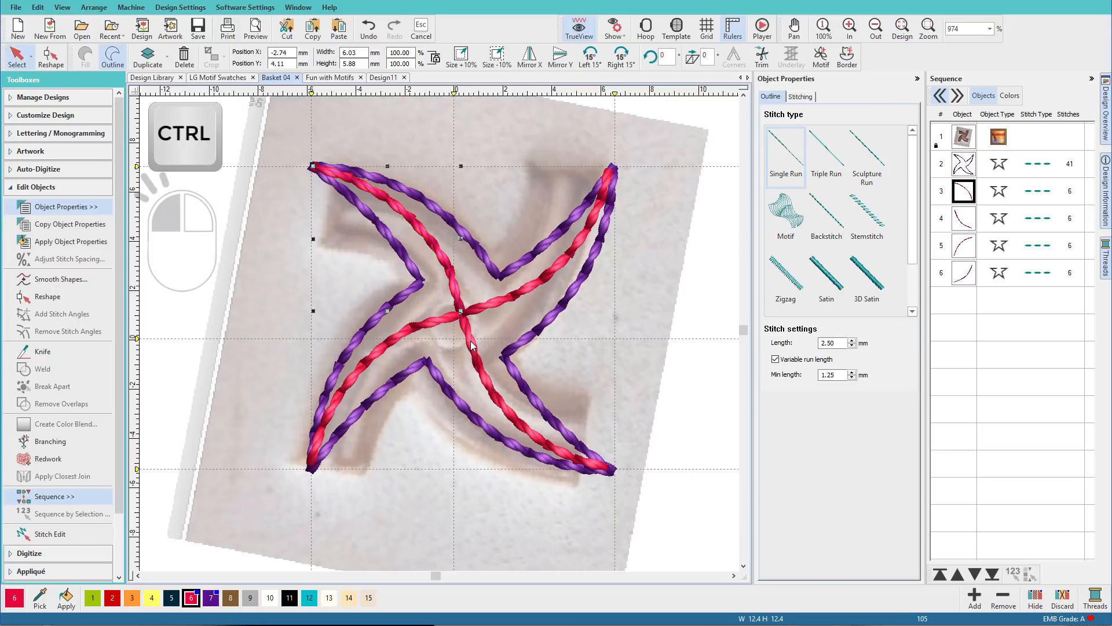
ctrl+click(471, 344)
ctrl+click(456, 318)
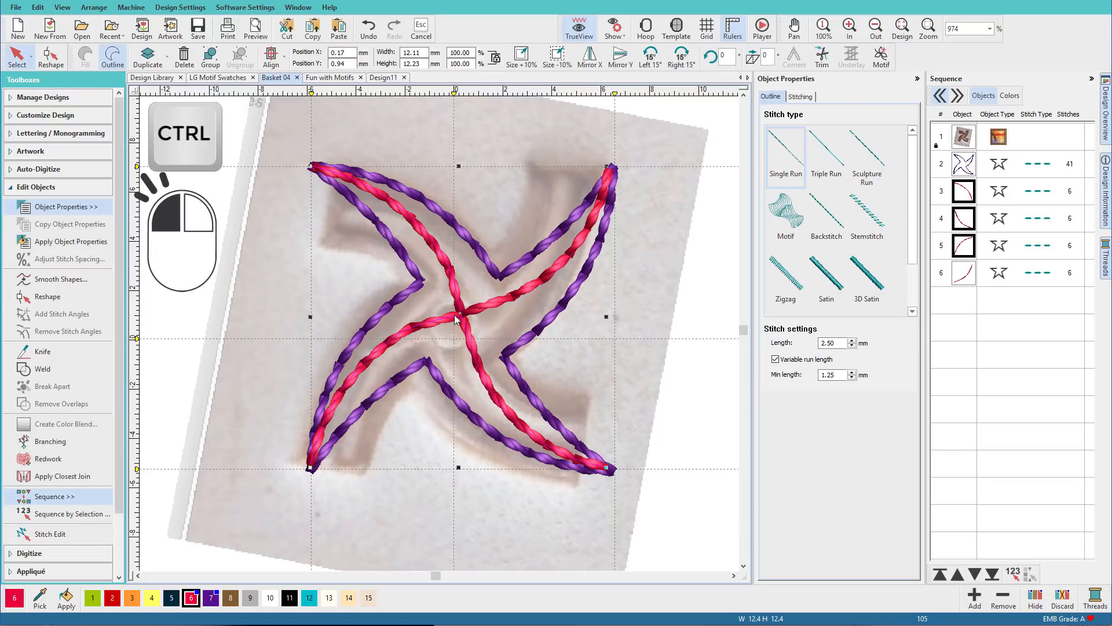
ctrl+click(491, 310)
ctrl+click(313, 467)
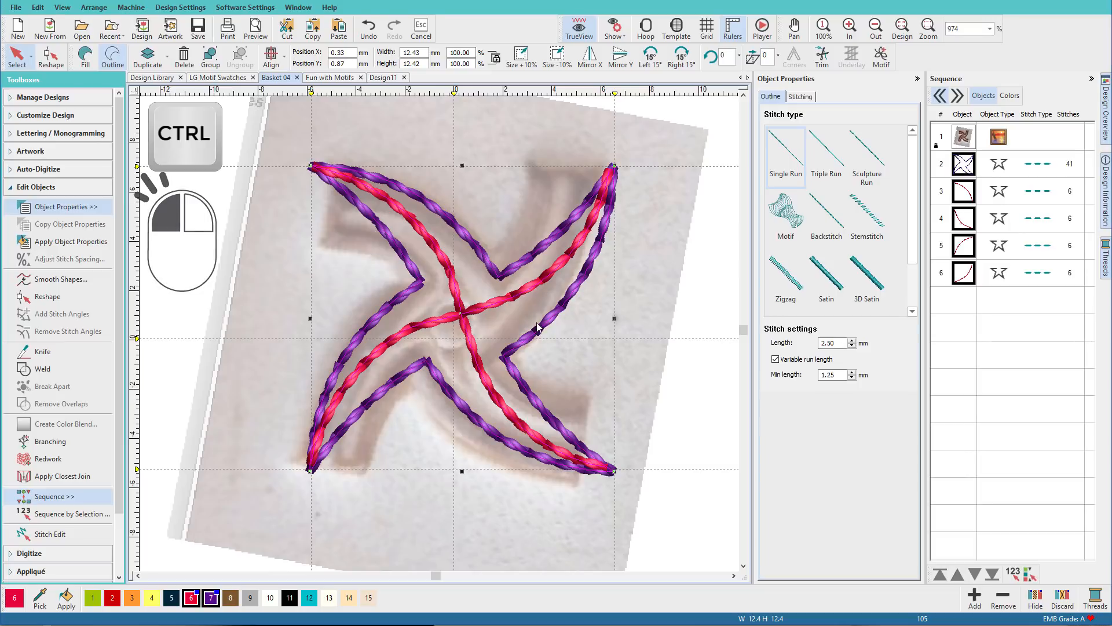
click(1019, 575)
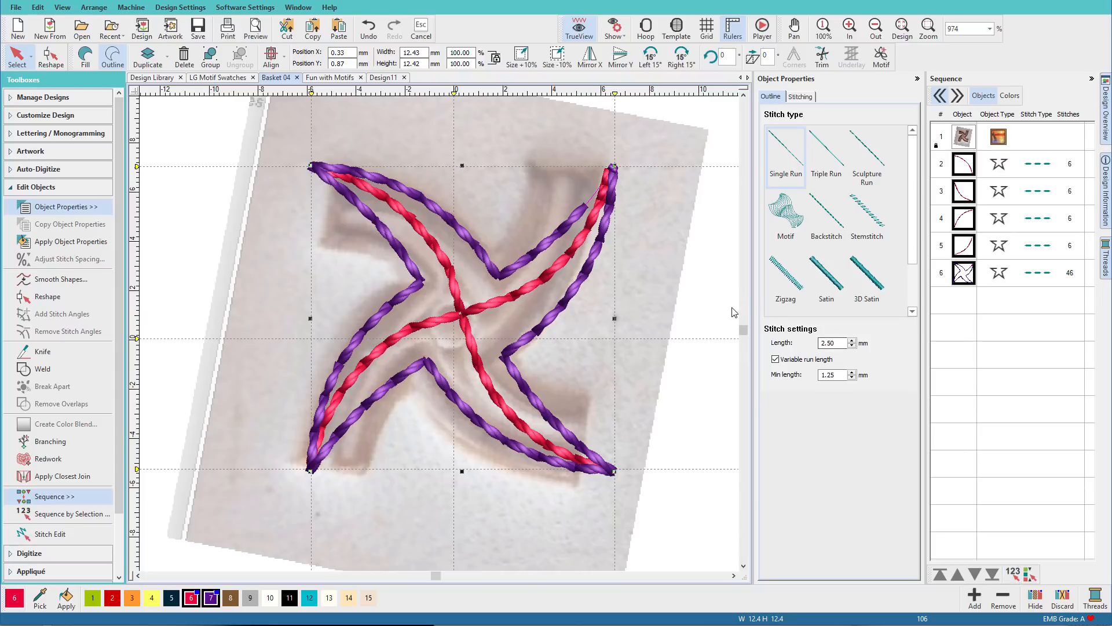
key(Escape)
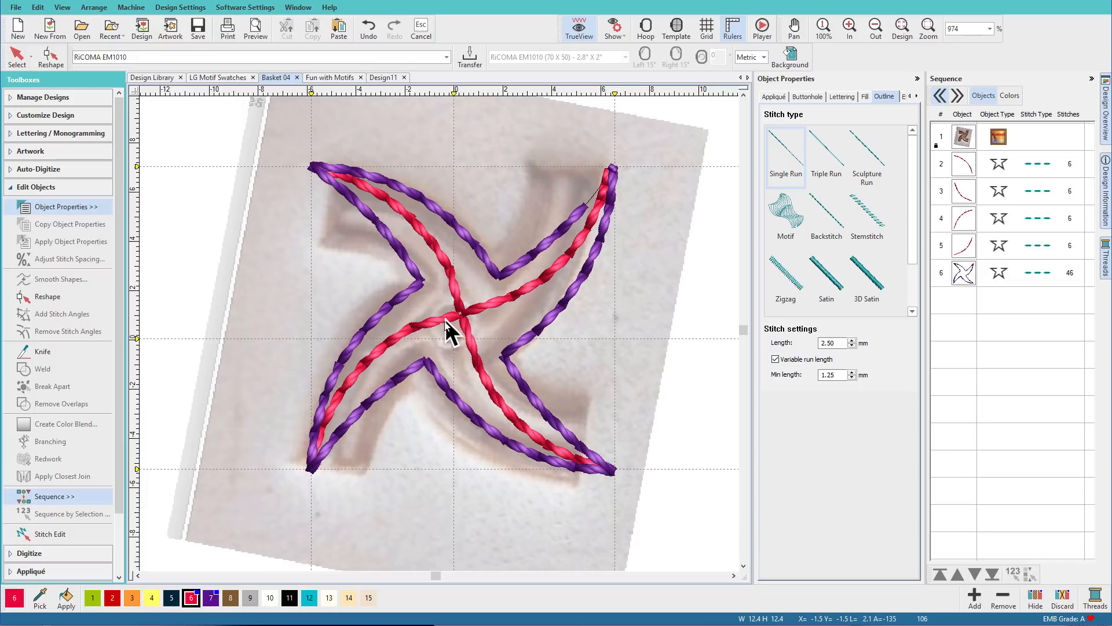
Apply Backtrack to the lower-right red arm line to add a return run to the centre
click(476, 357)
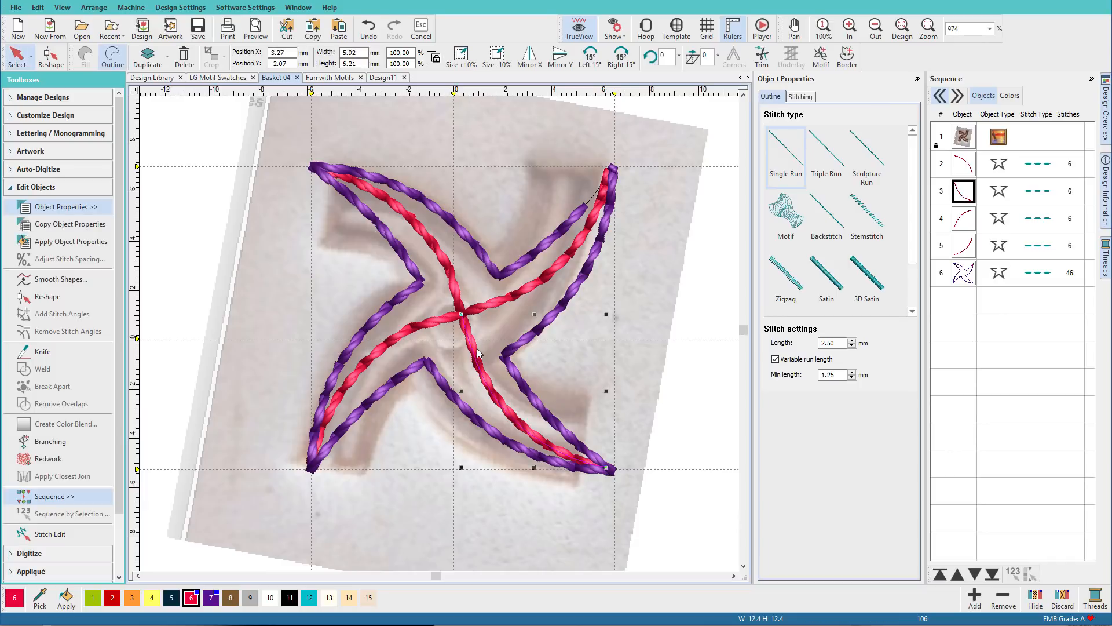
click(11, 193)
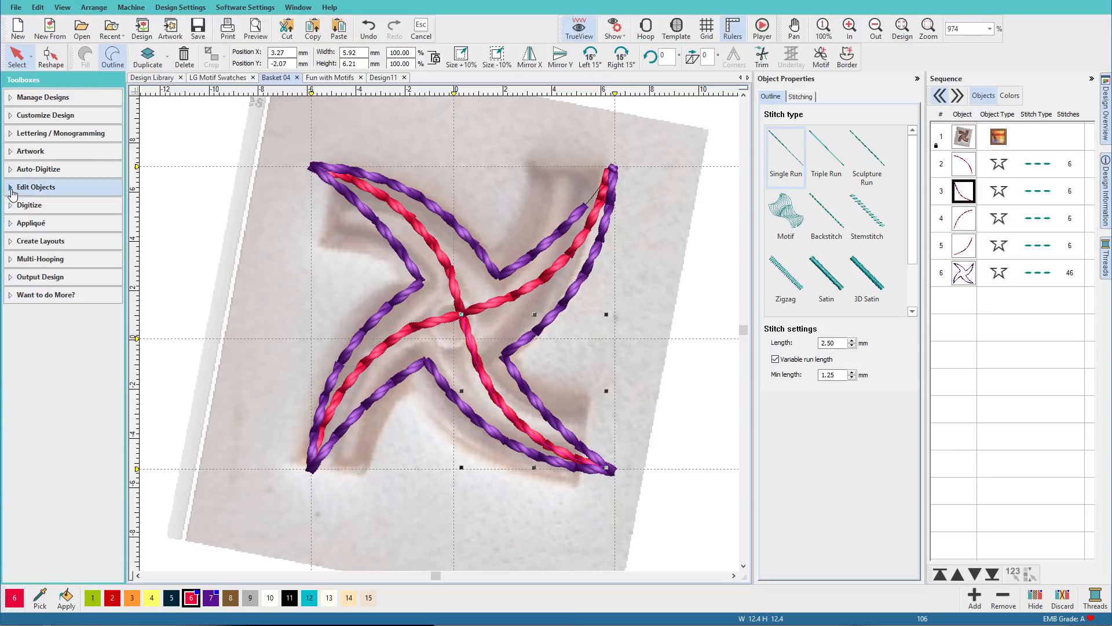
click(11, 210)
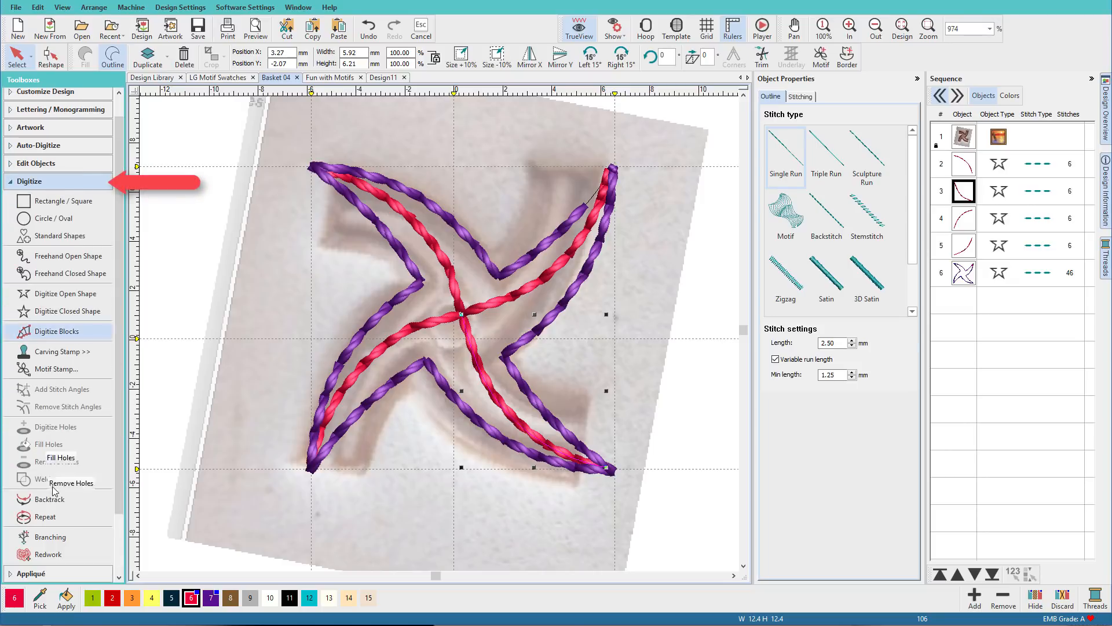
click(55, 509)
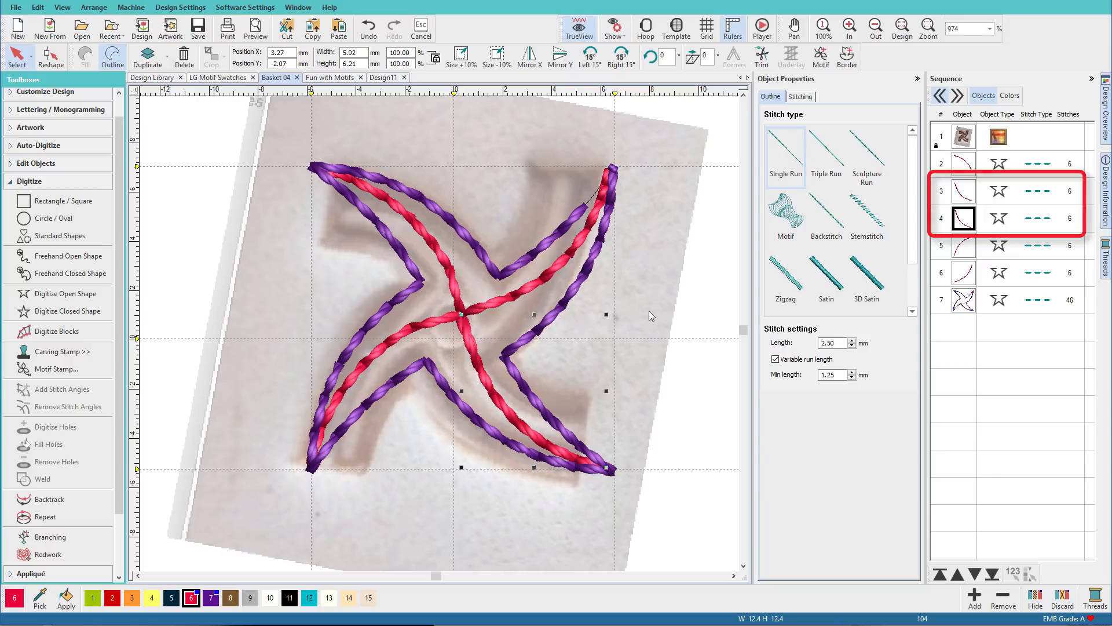
Apply Backtrack to the lower-left red arm line and recolor all the stitched objects with thread colour 6
click(427, 329)
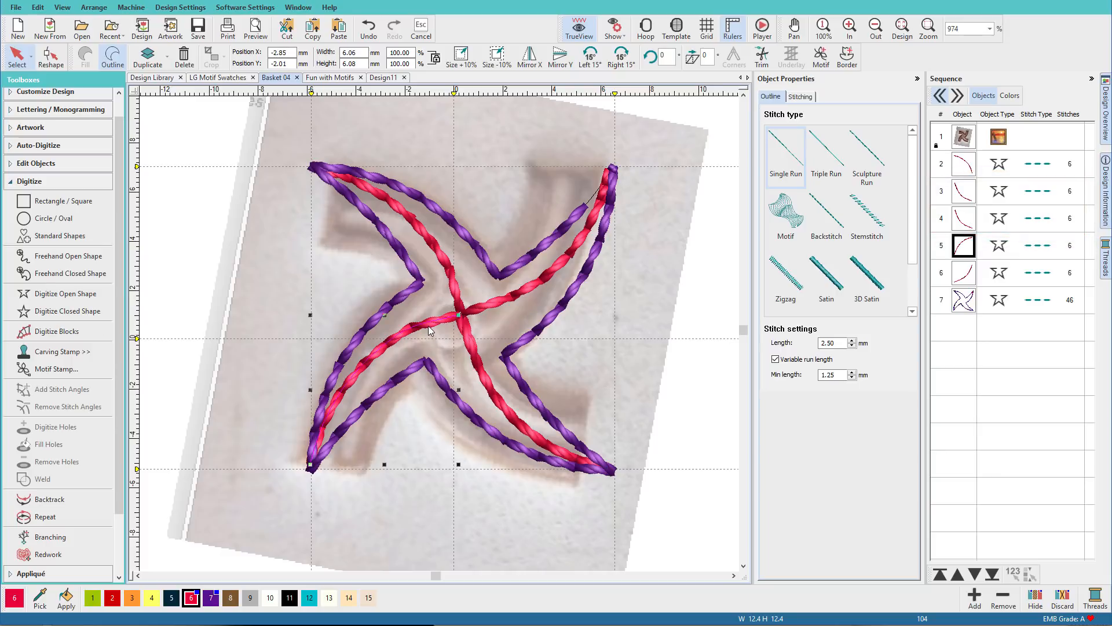
click(46, 501)
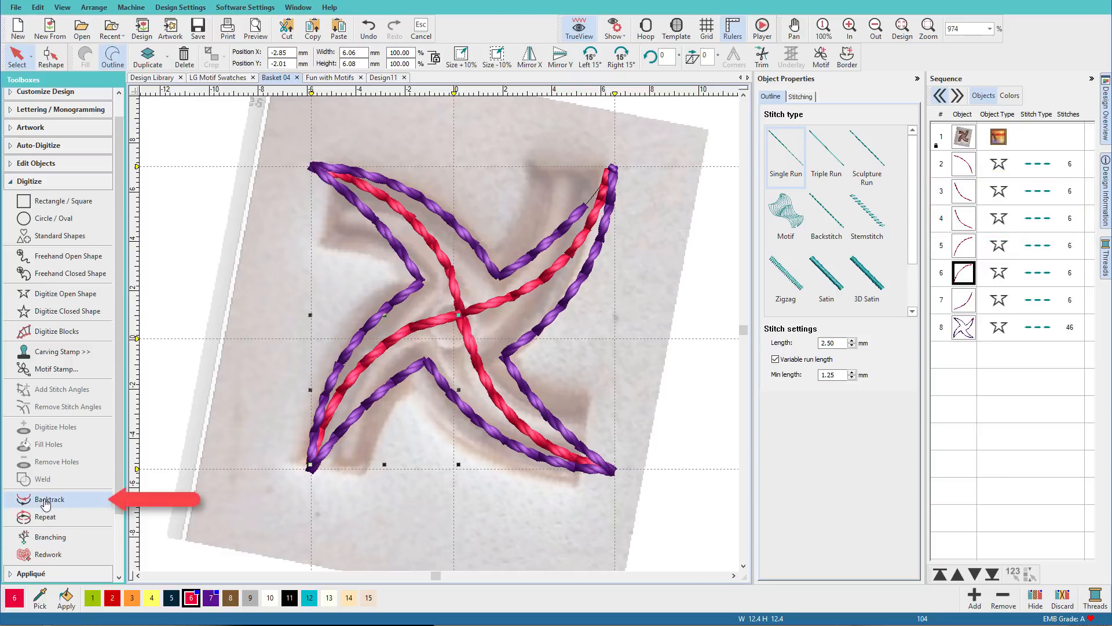
key(ctrl+a)
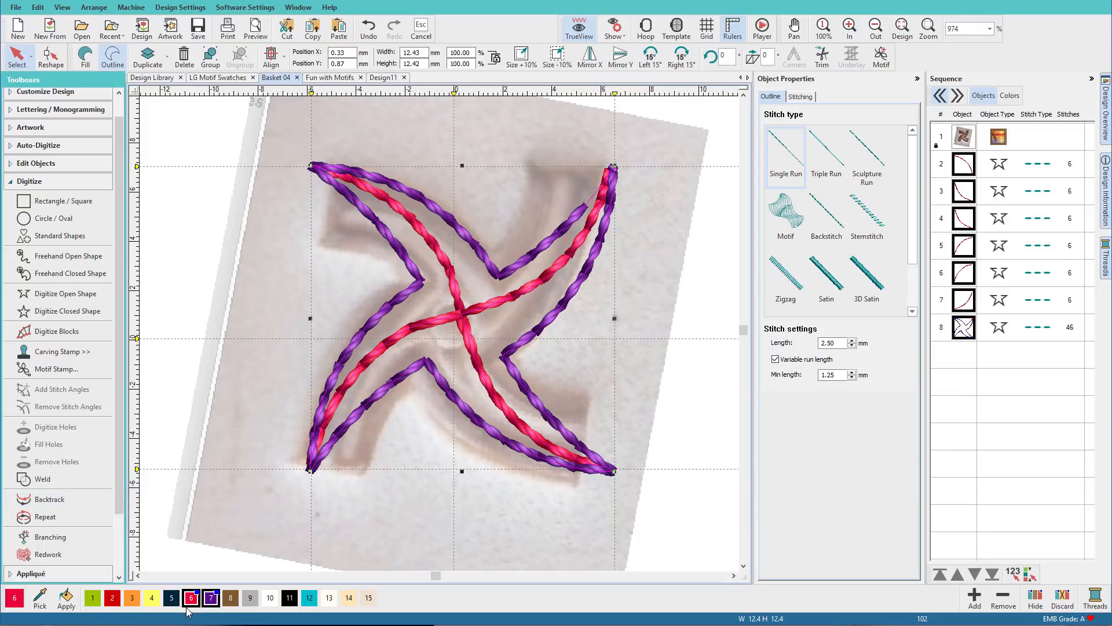
click(191, 598)
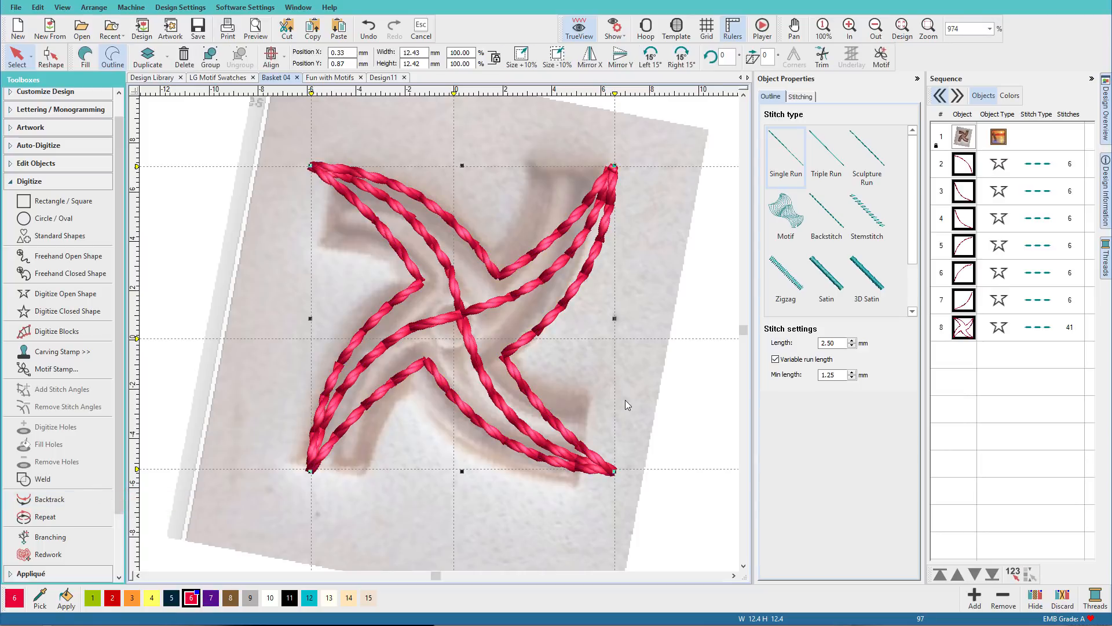
Hide the background picture and TrueView, and set the upper-left centre line to enter at its outer tip and exit at the centre
key(d)
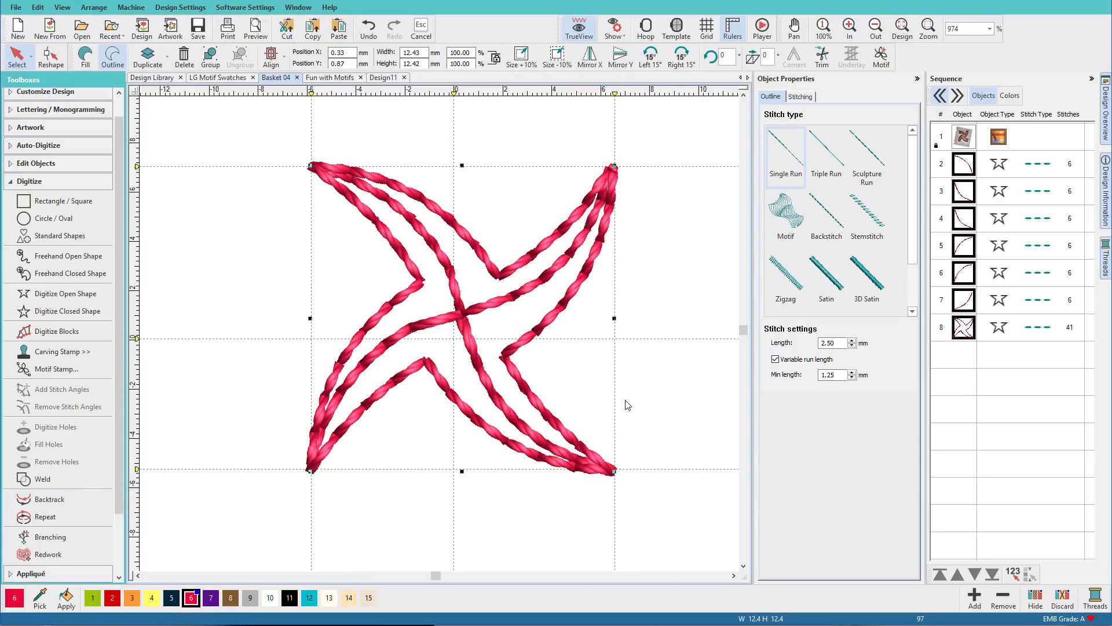
key(t)
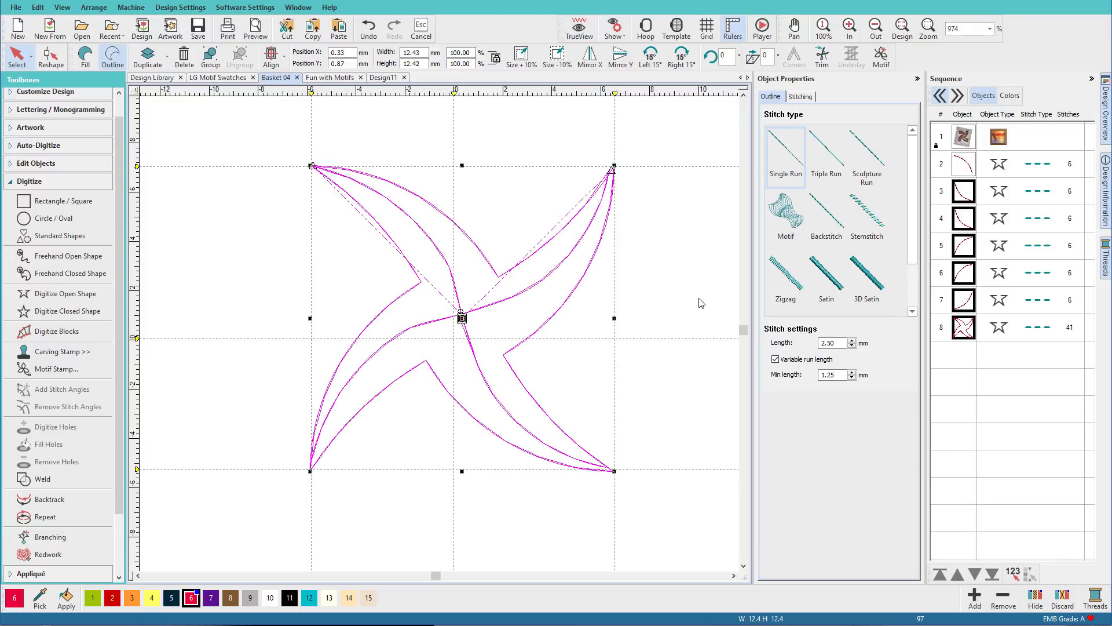
click(962, 169)
key(h)
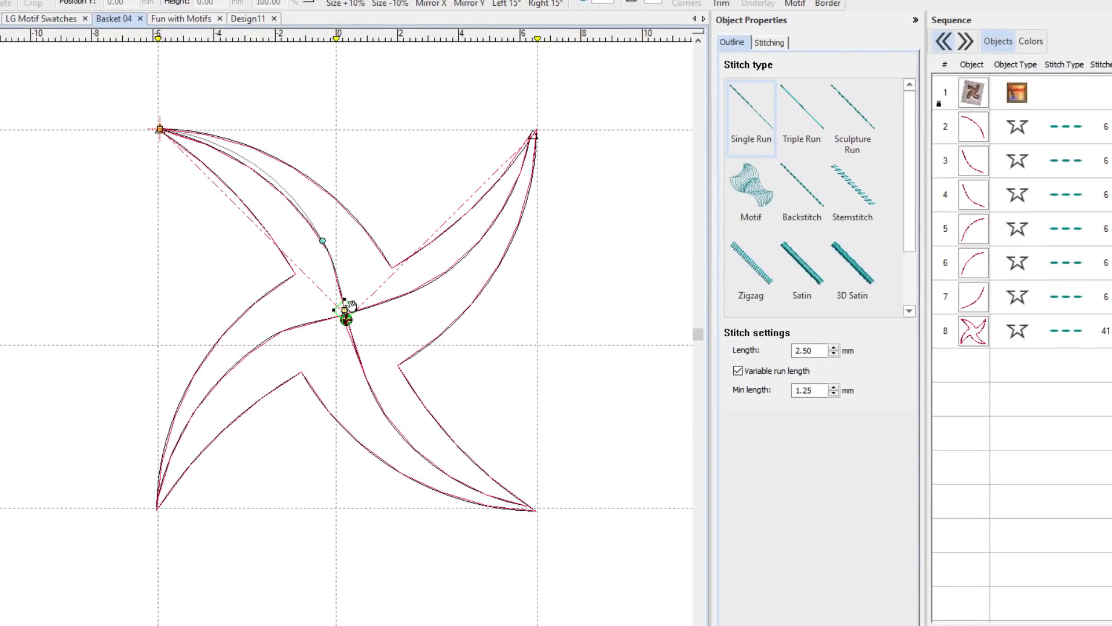
drag(179, 142, 154, 128)
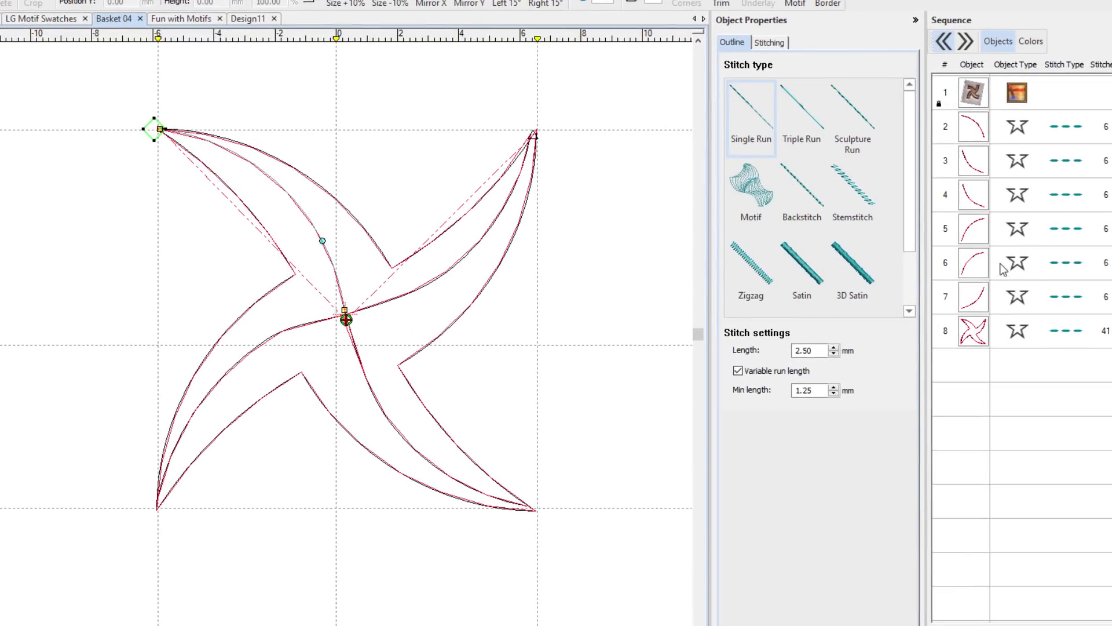
Inspect the entry and exit points of each remaining centre line and of the pinwheel outline in reshape mode
click(978, 173)
key(h)
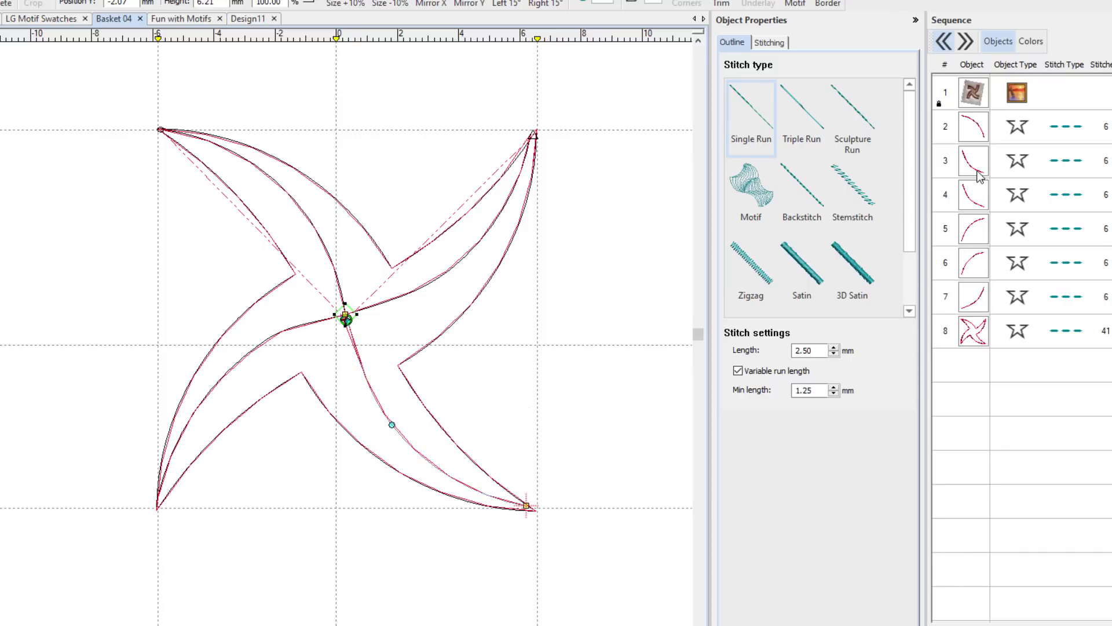
click(977, 199)
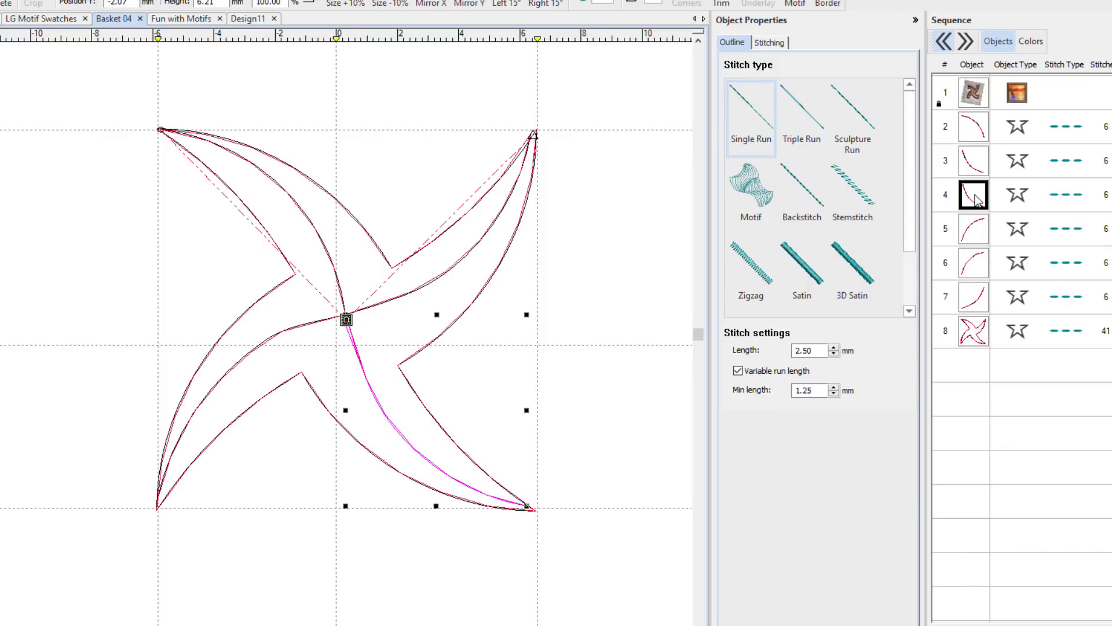
key(h)
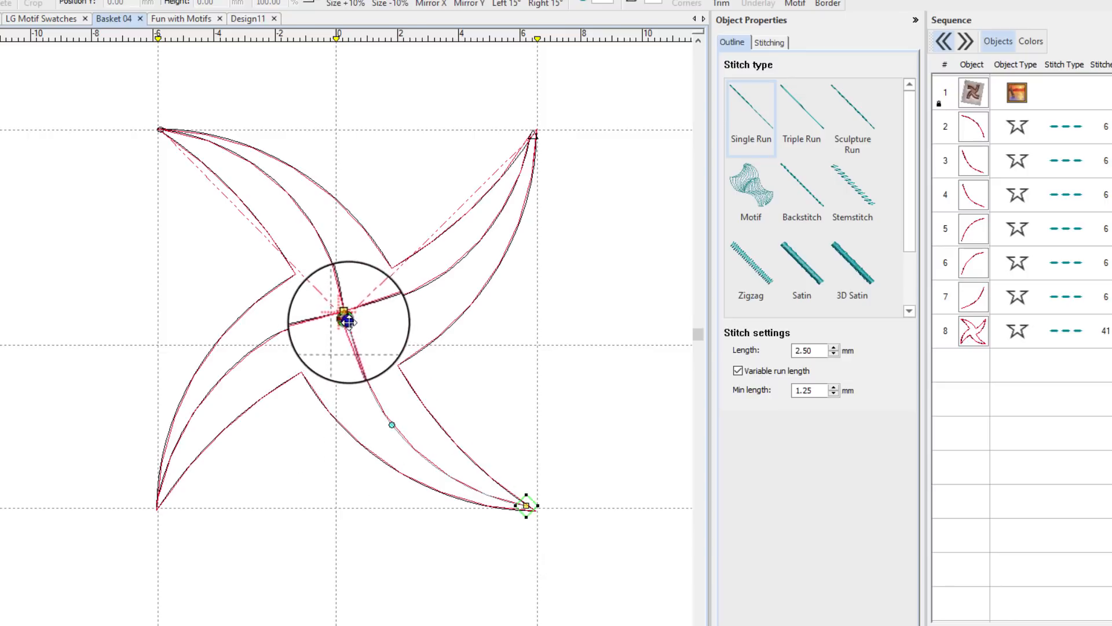
click(972, 200)
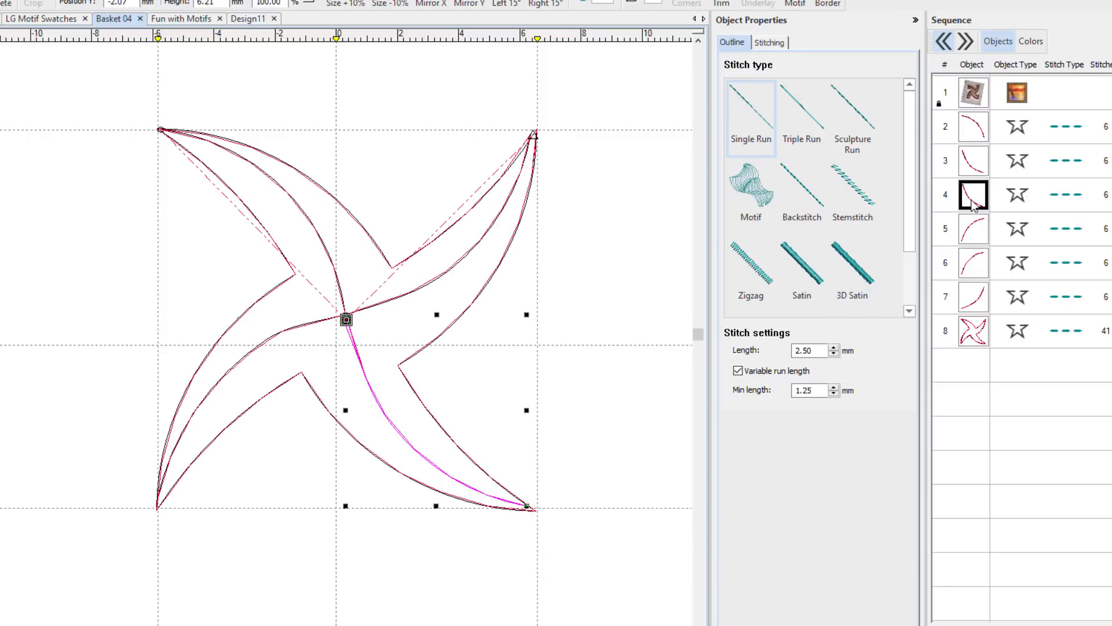
double_click(972, 205)
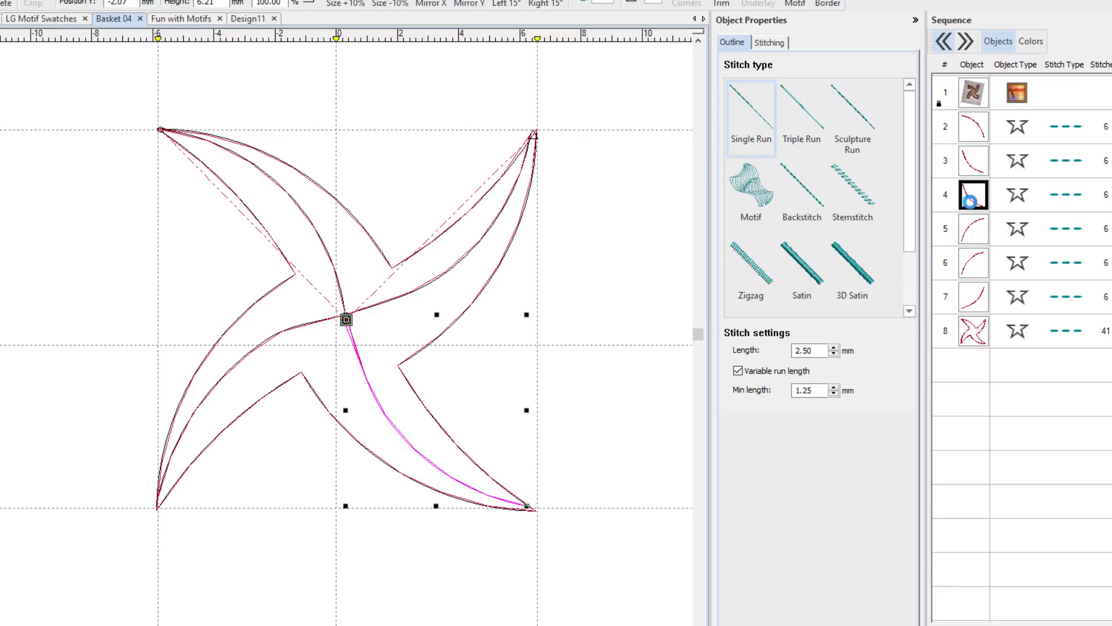
click(975, 241)
double_click(975, 239)
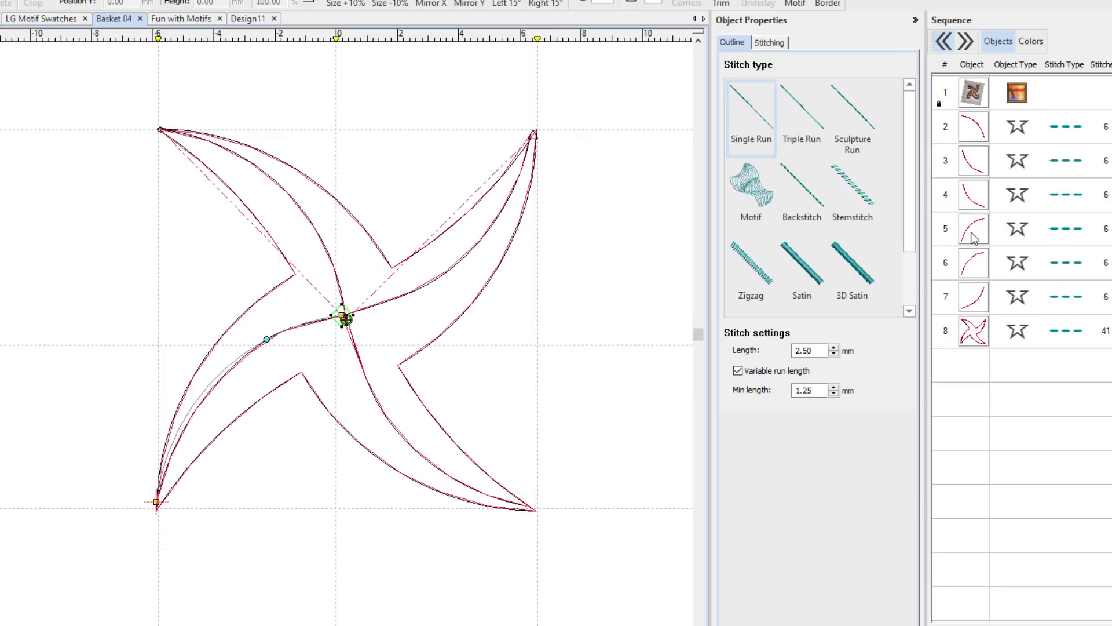
click(972, 259)
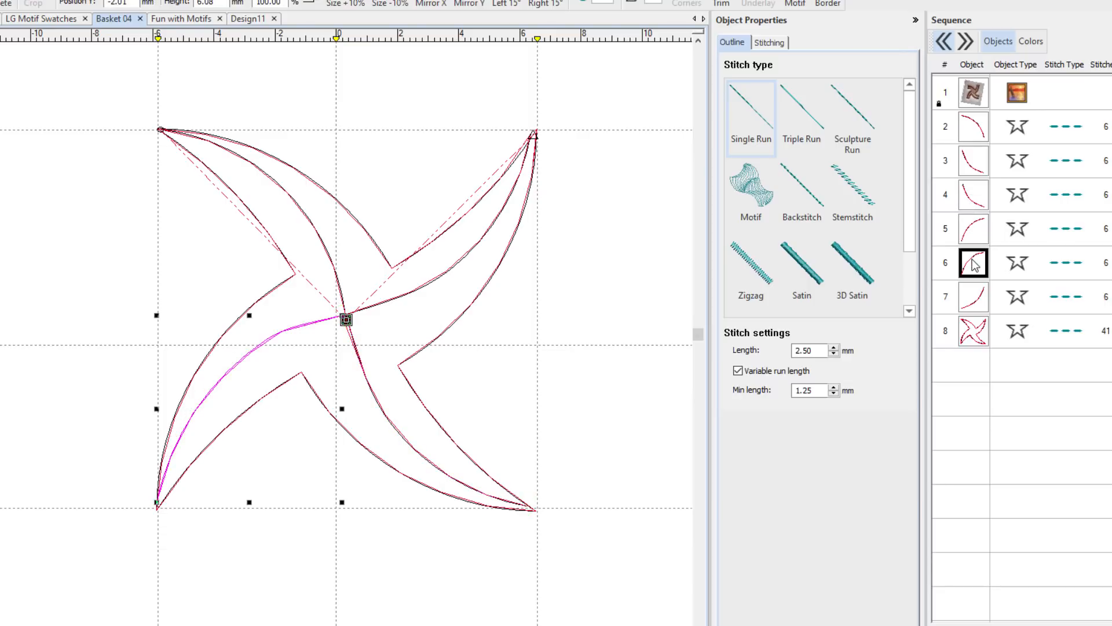
double_click(972, 260)
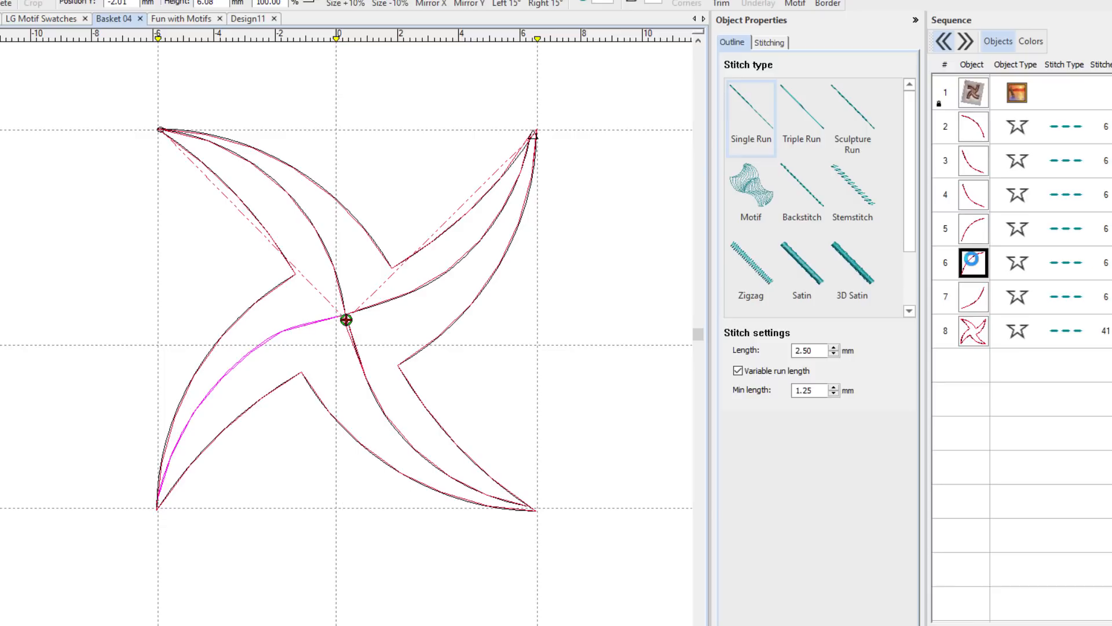
click(978, 298)
double_click(977, 306)
double_click(985, 335)
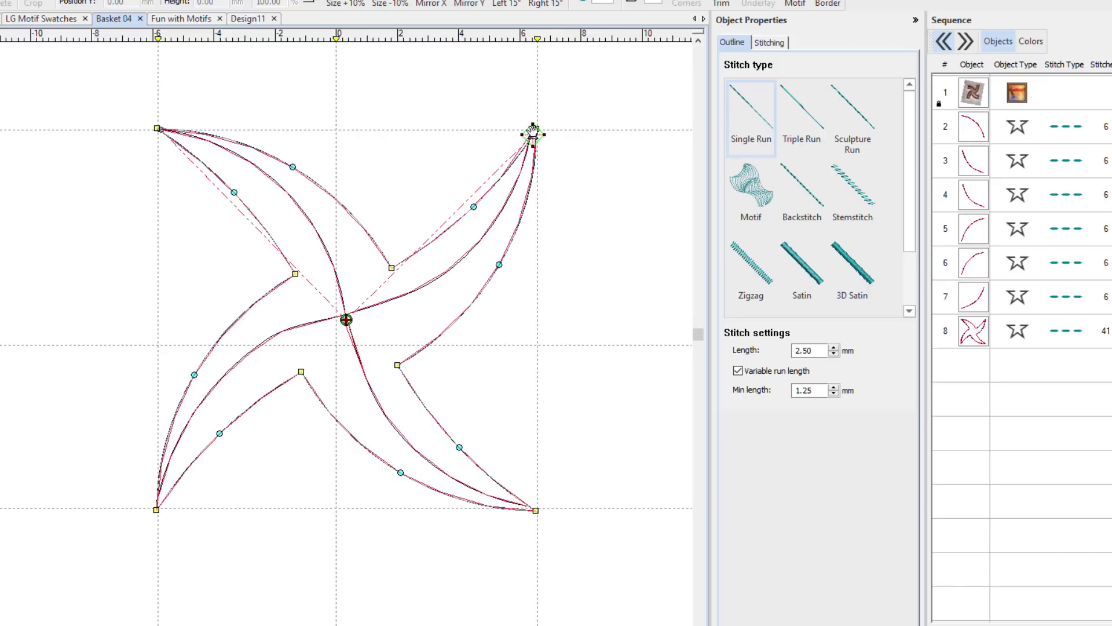
key(Escape)
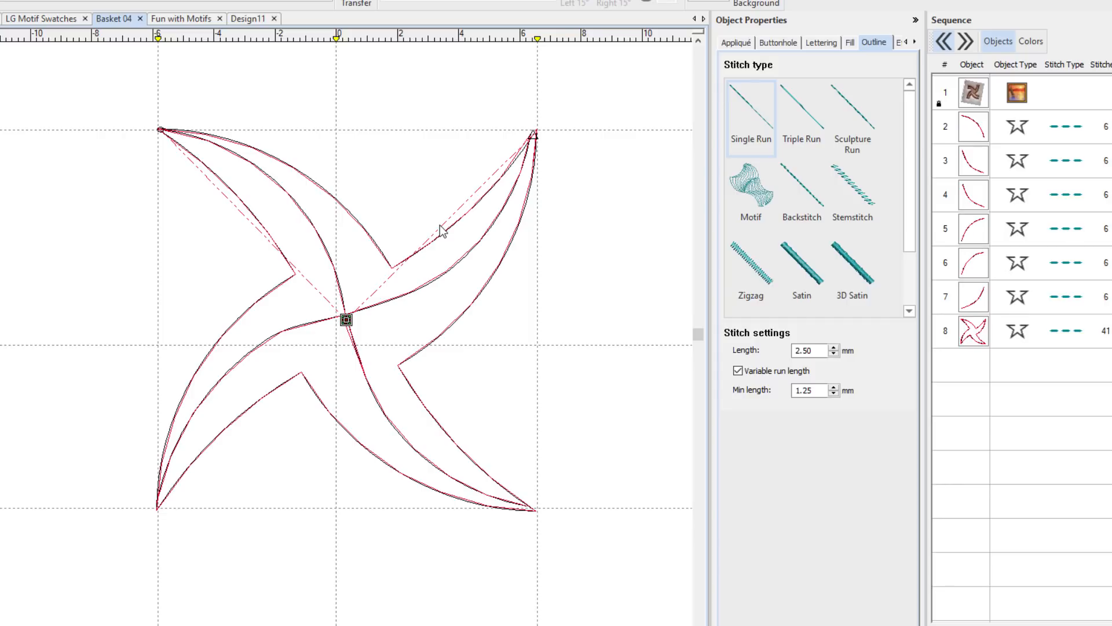
Group all the pinwheel objects
key(ctrl+a)
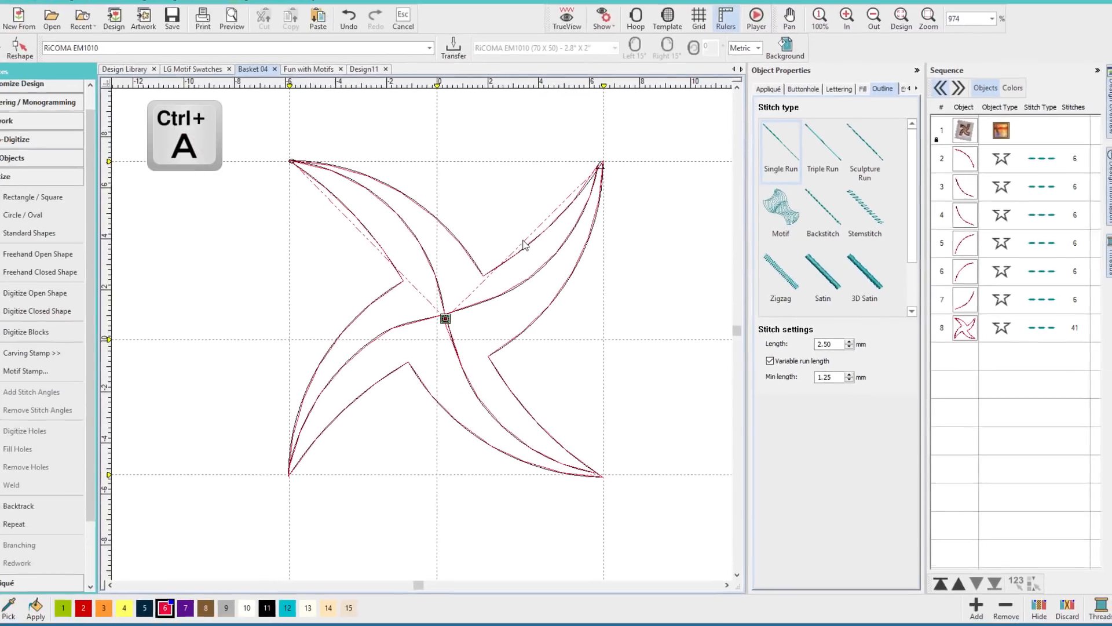
key(ctrl+g)
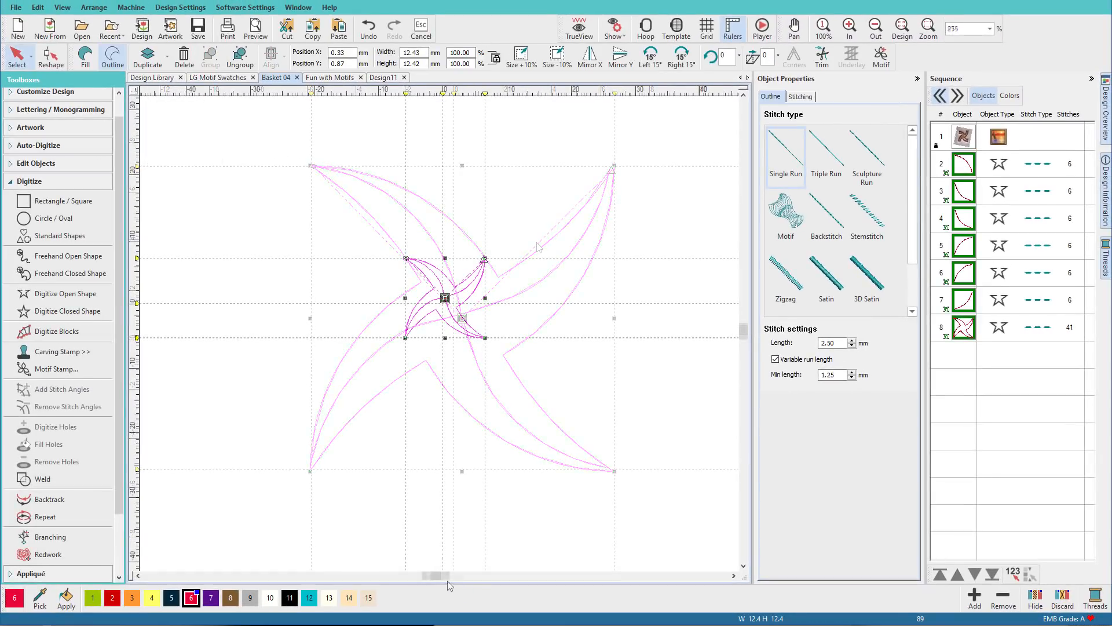
Try a Copy Array of the grouped motif with 5 rows and 5 columns, view it in TrueView, and undo the array
drag(441, 578, 450, 580)
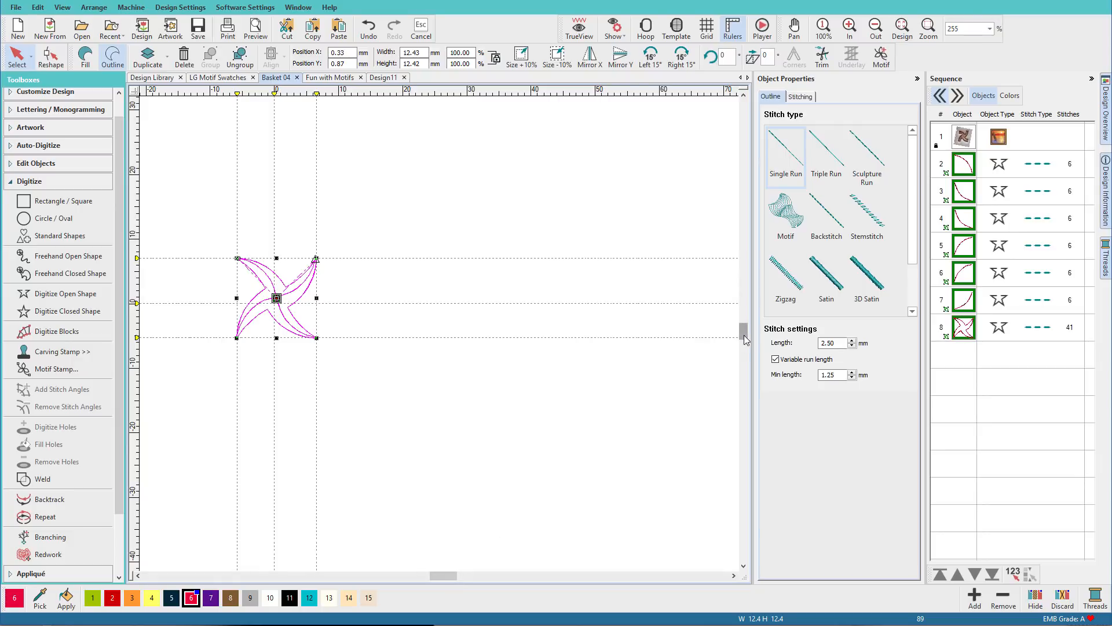
drag(744, 335, 744, 341)
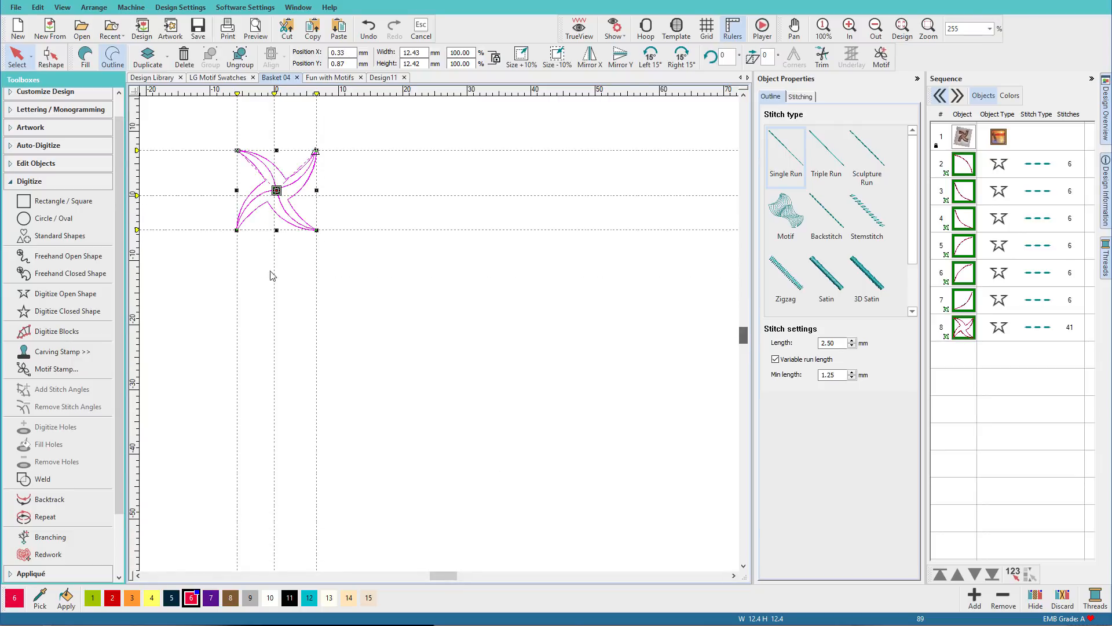
click(8, 183)
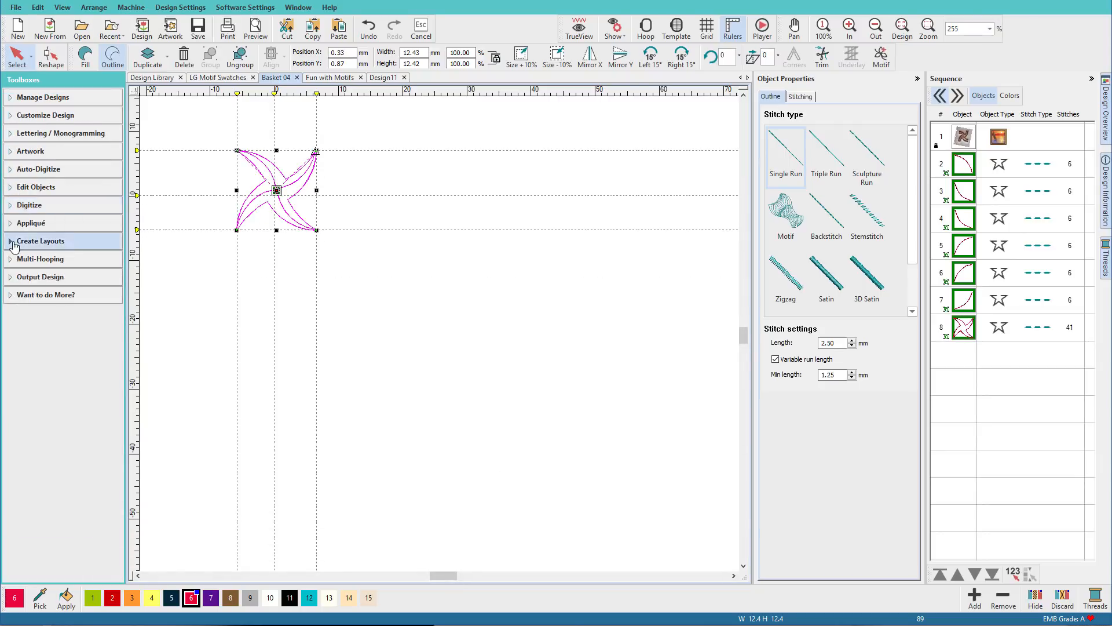
click(14, 243)
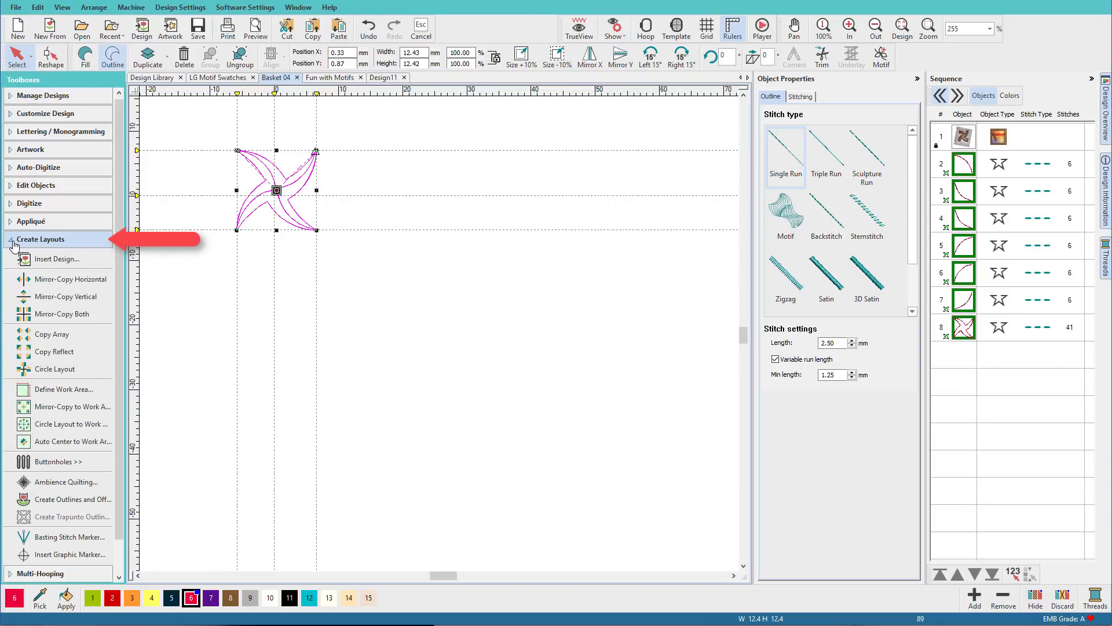
click(47, 338)
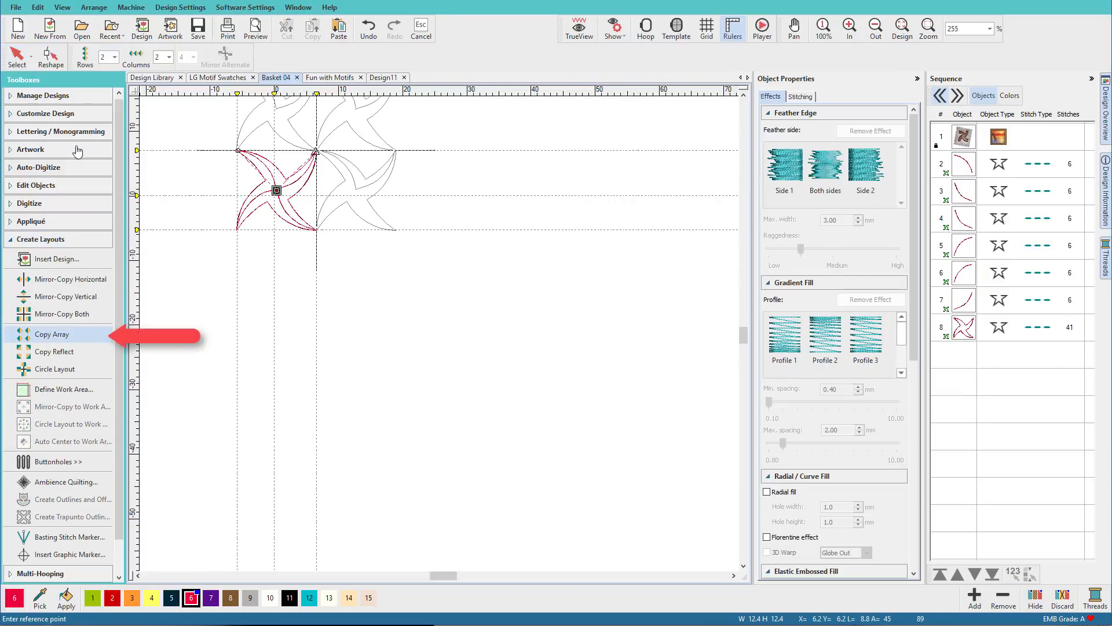
click(115, 57)
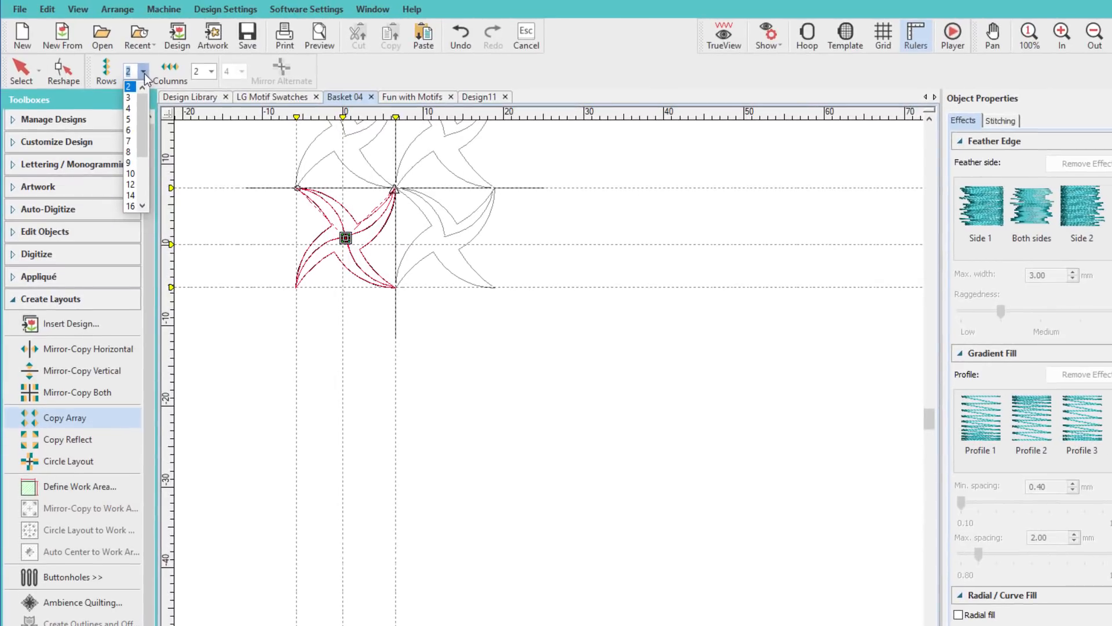
click(132, 119)
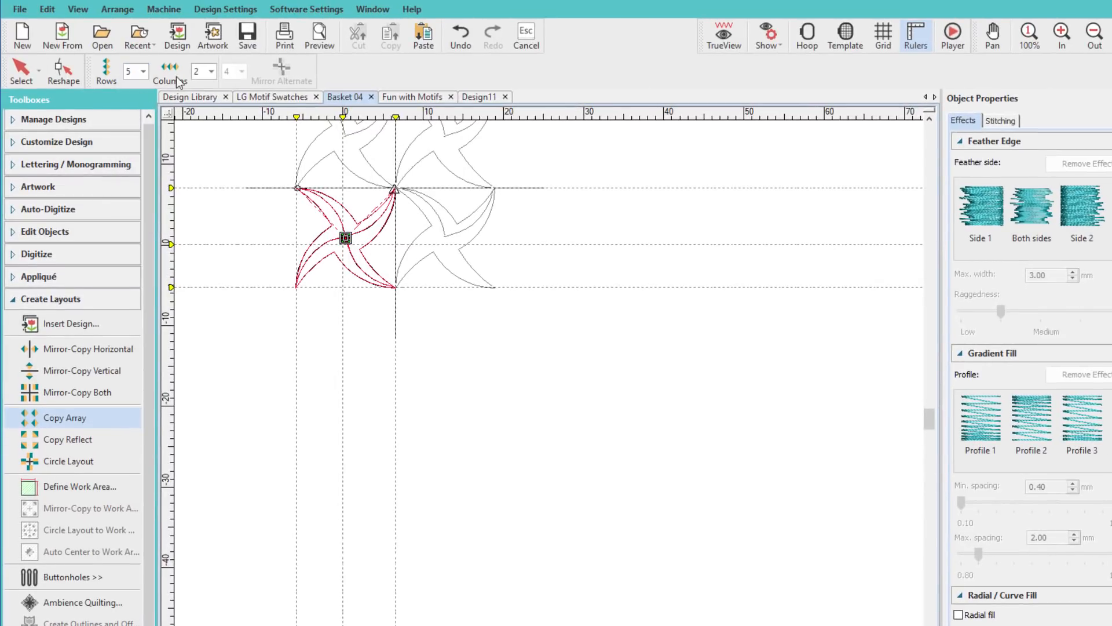
click(211, 72)
click(201, 110)
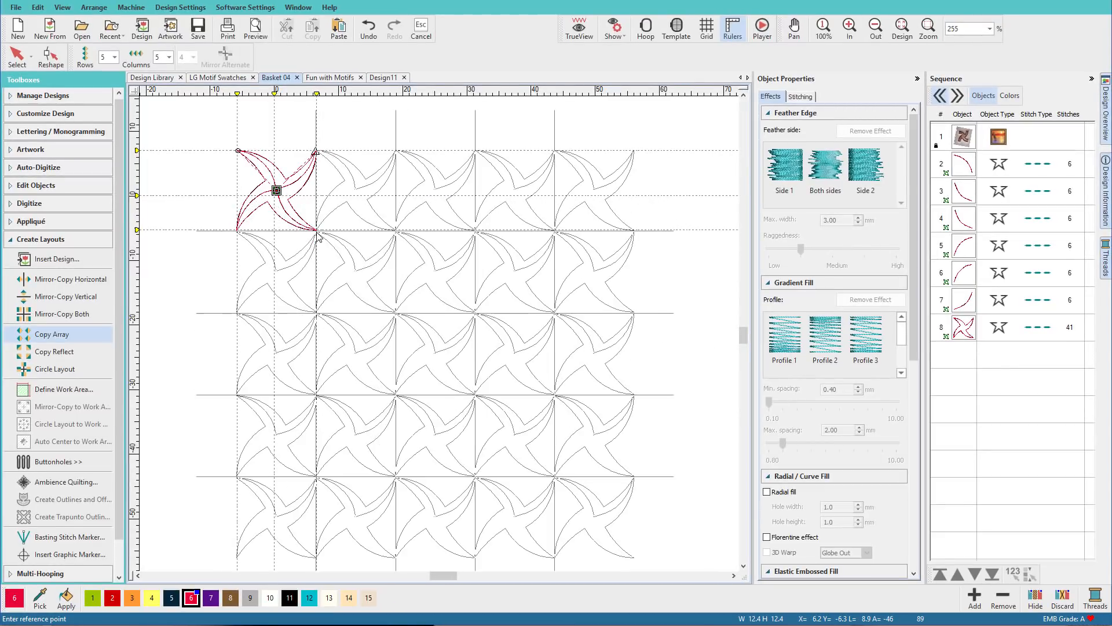
click(316, 232)
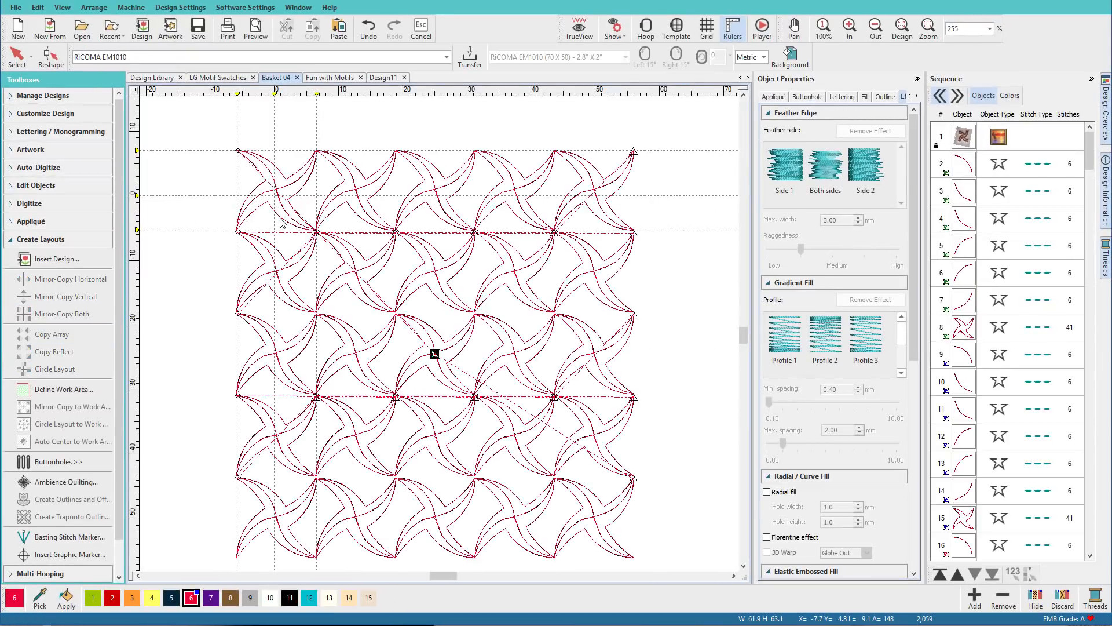
key(t)
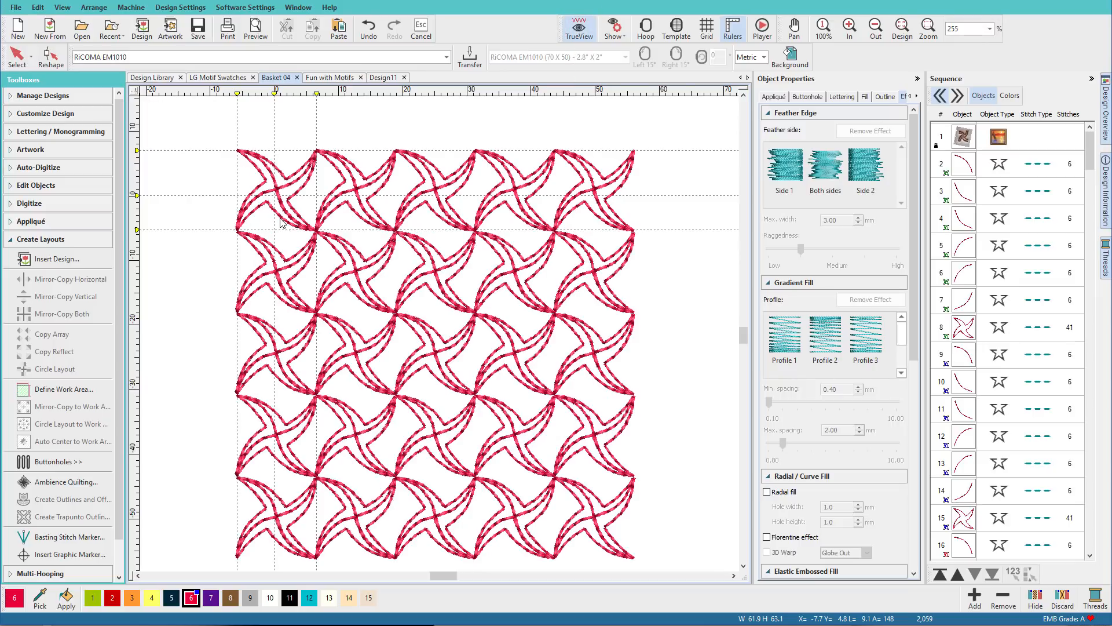
key(ctrl+z)
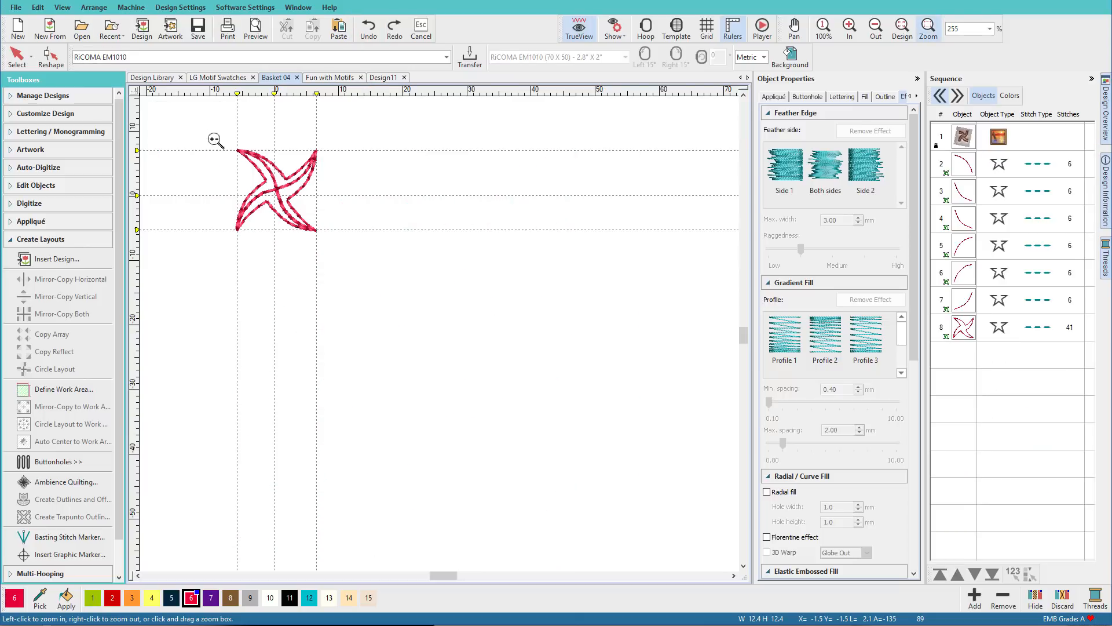
Turn off TrueView so the entry and exit points at the pinwheel's tips are easier to see
key(b)
drag(218, 137, 349, 266)
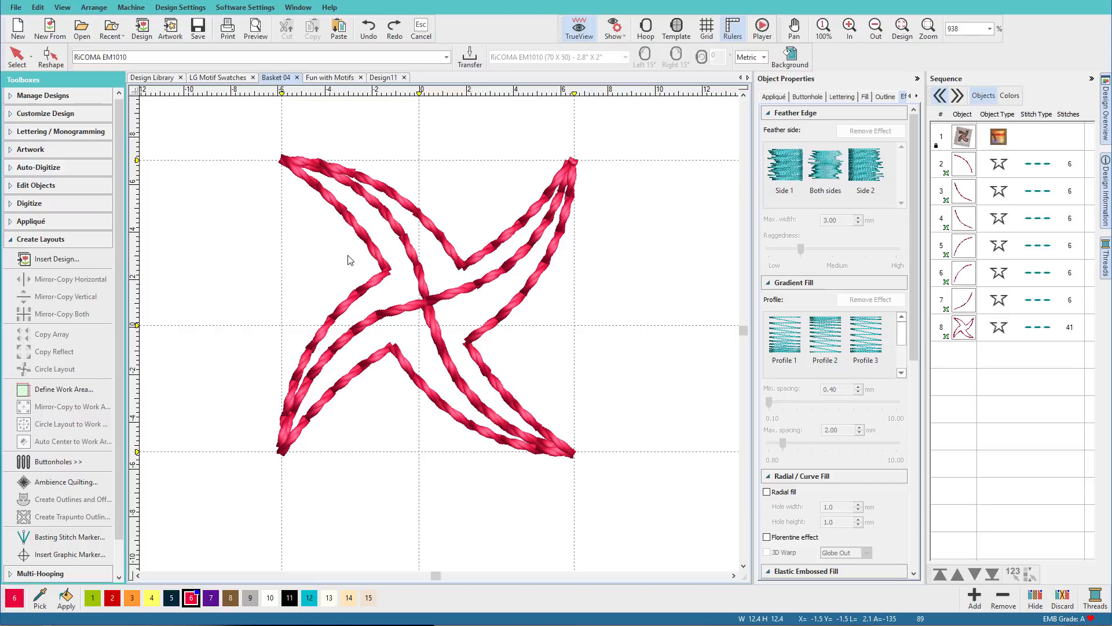
key(t)
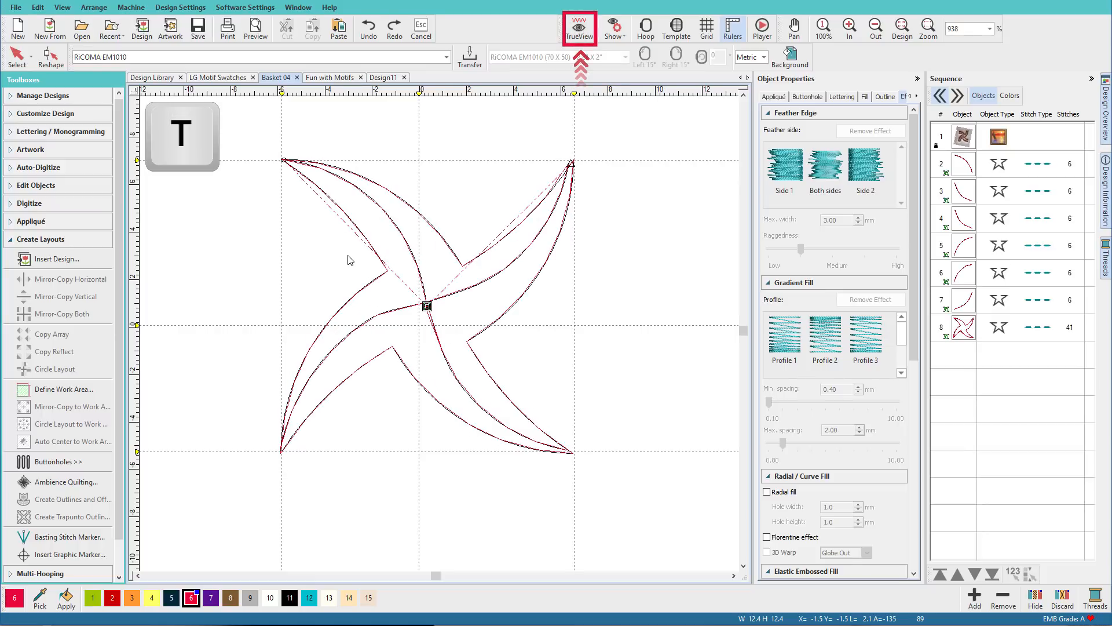
scroll(351, 261, down, 1)
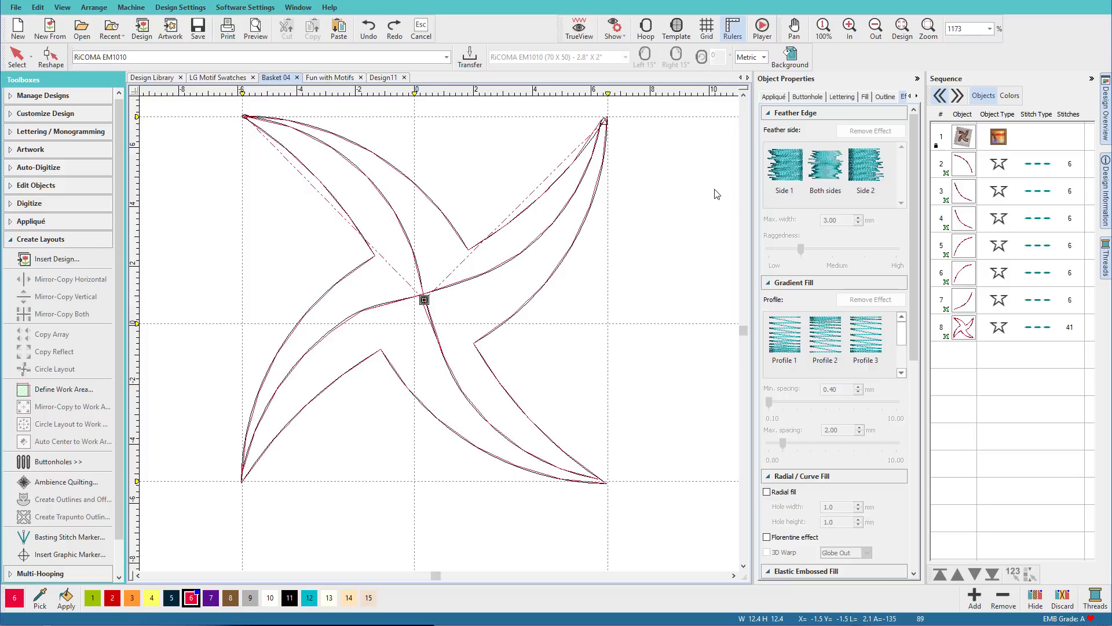
key(b)
drag(228, 107, 642, 167)
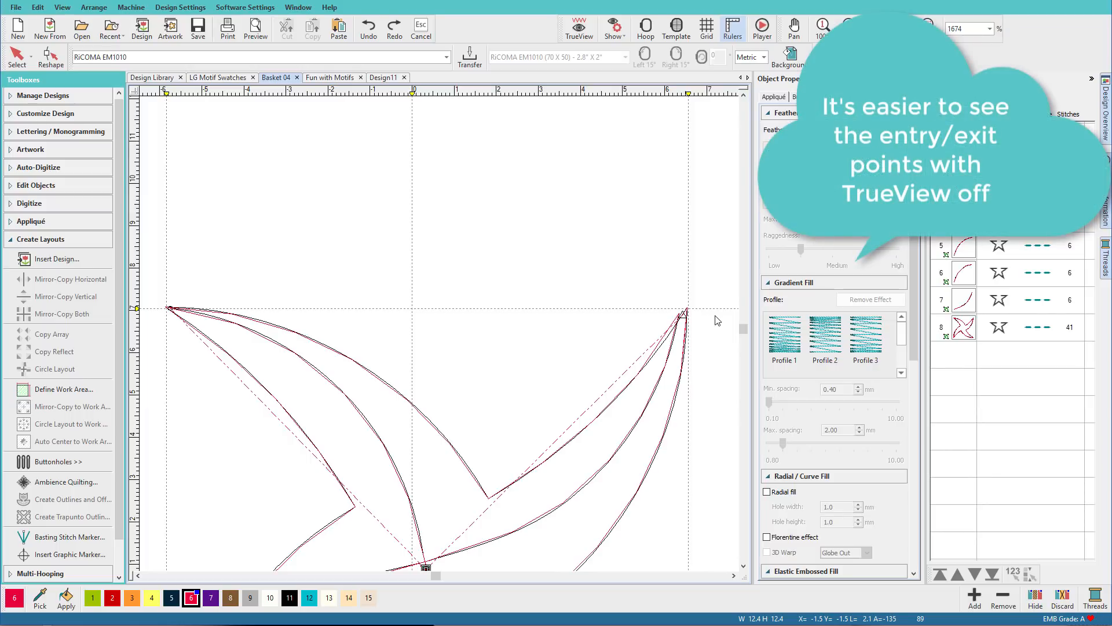
Start creating a motif from all the pinwheel objects and add a new motif category named My Motifs
key(ctrl+a)
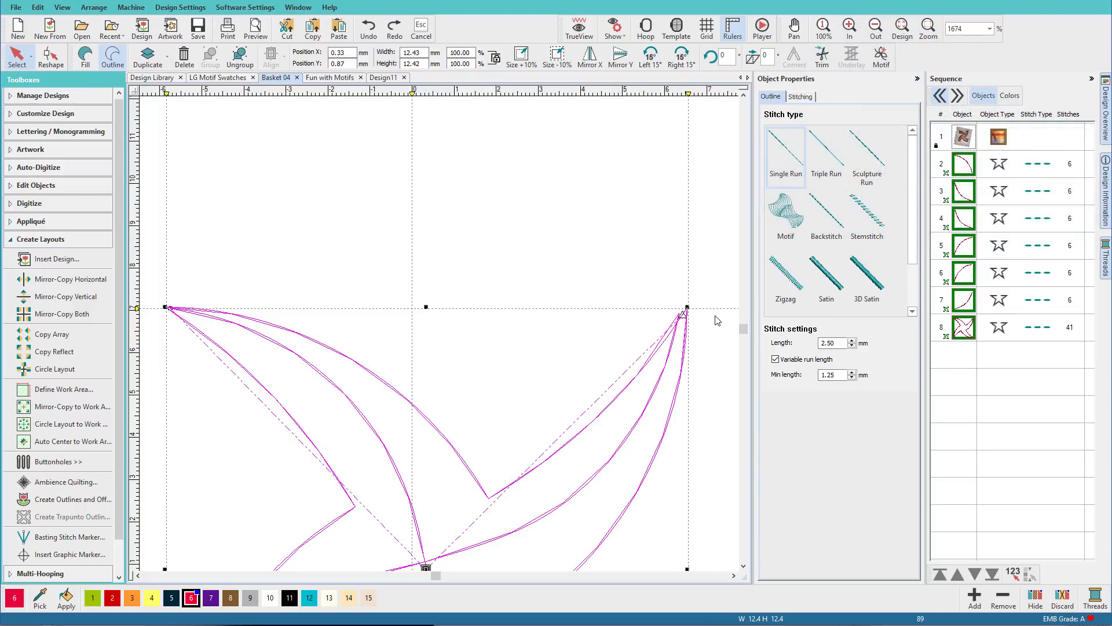
click(881, 54)
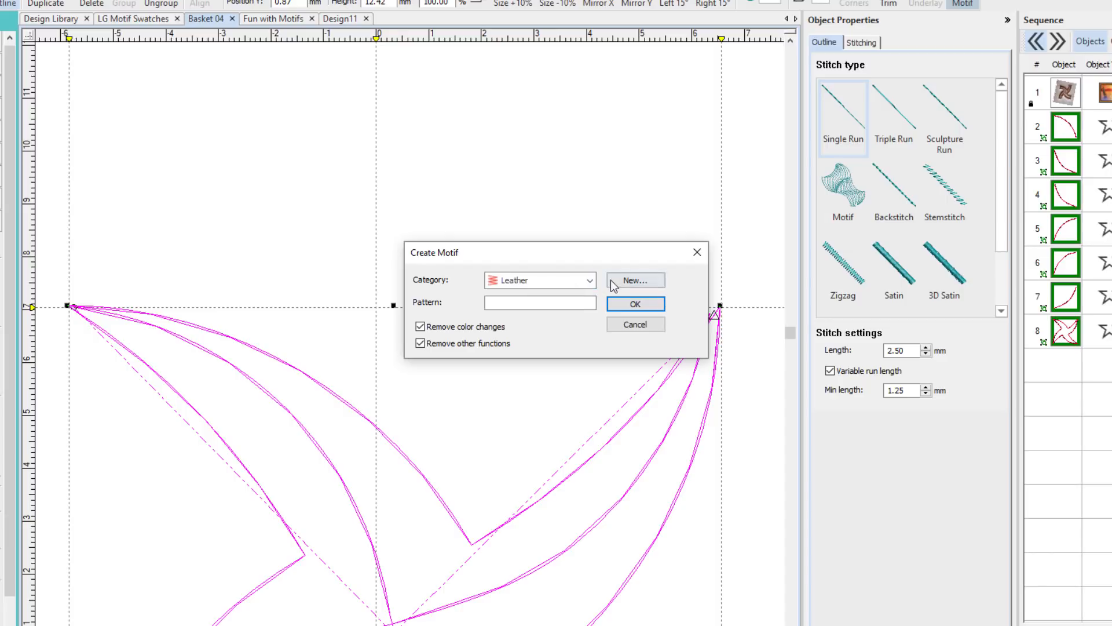
click(637, 281)
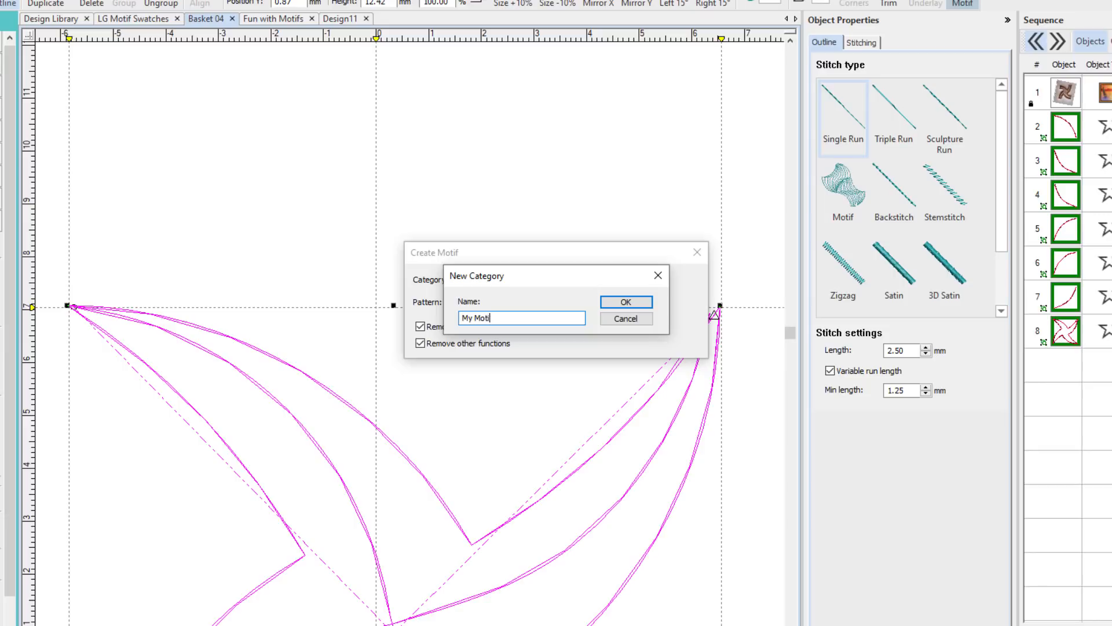
text(My Motifs)
click(625, 301)
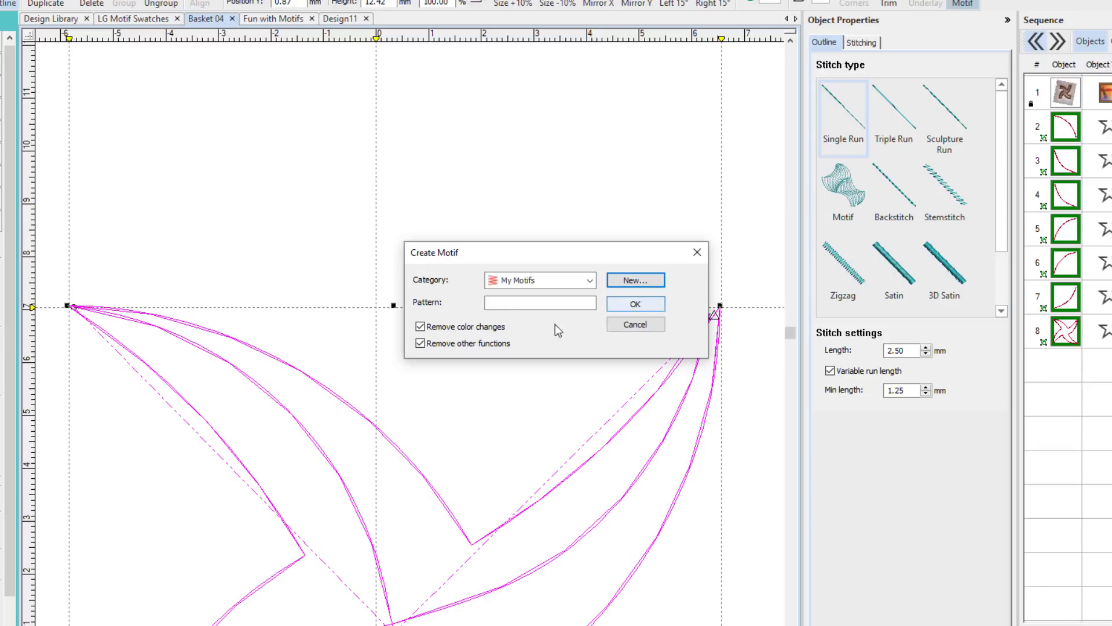
Name the pattern Motif01 and place its reference line from the pinwheel's upper-left tip to its upper-right tip
click(507, 302)
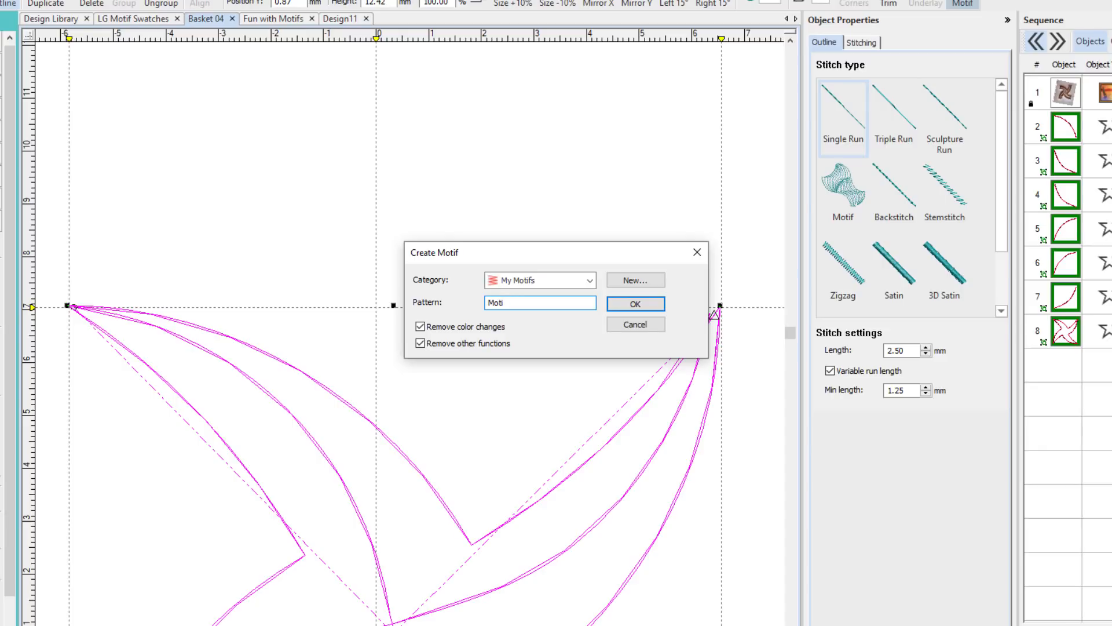
click(644, 308)
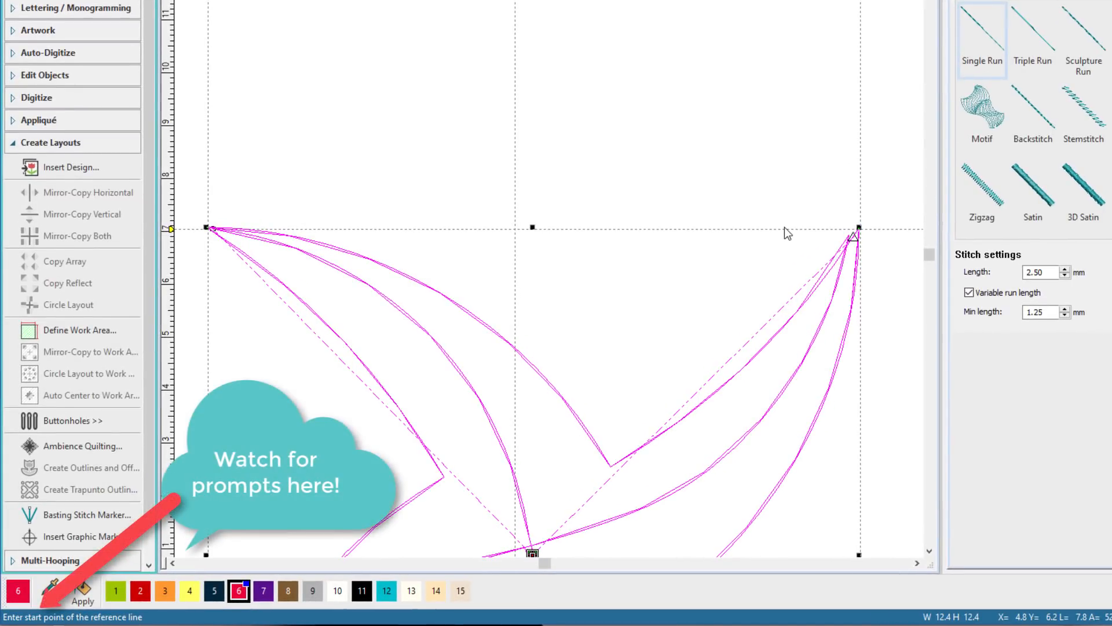
click(209, 232)
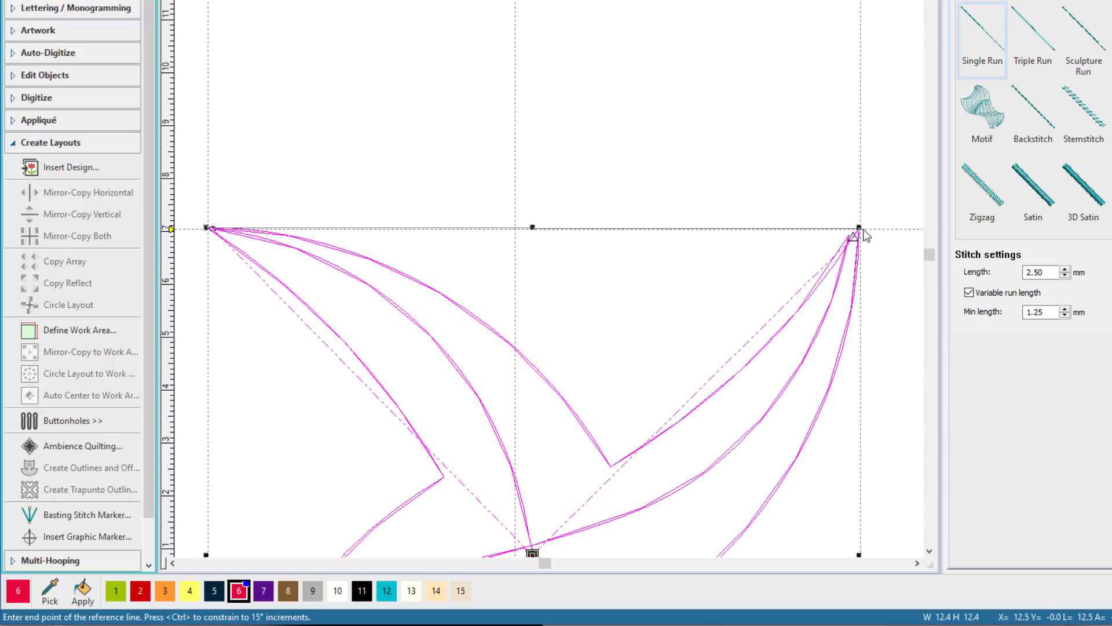
click(860, 230)
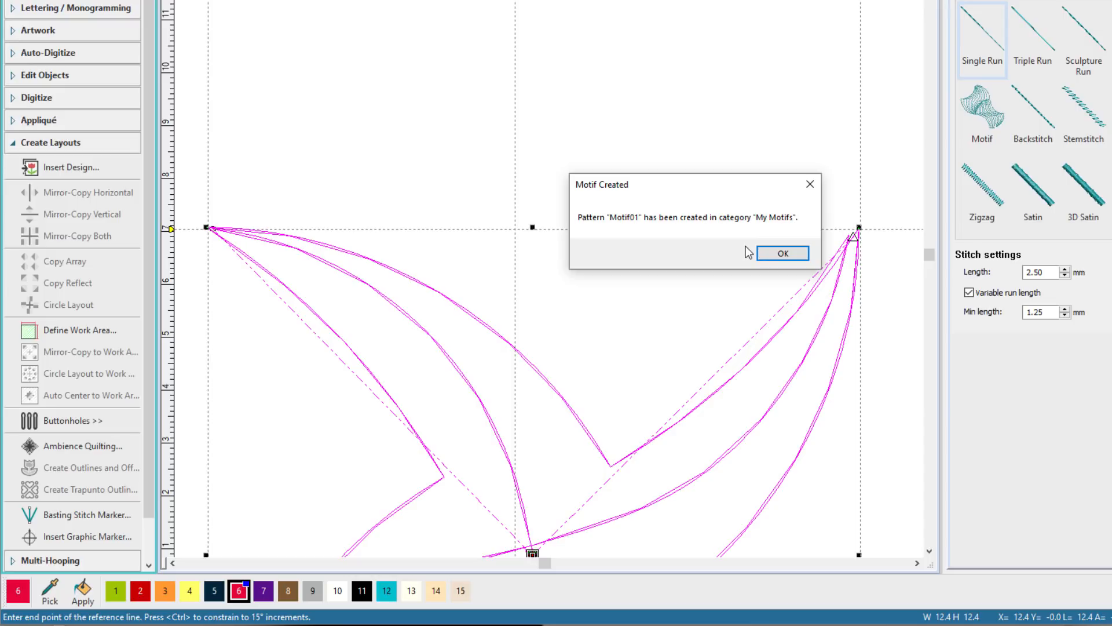
click(783, 254)
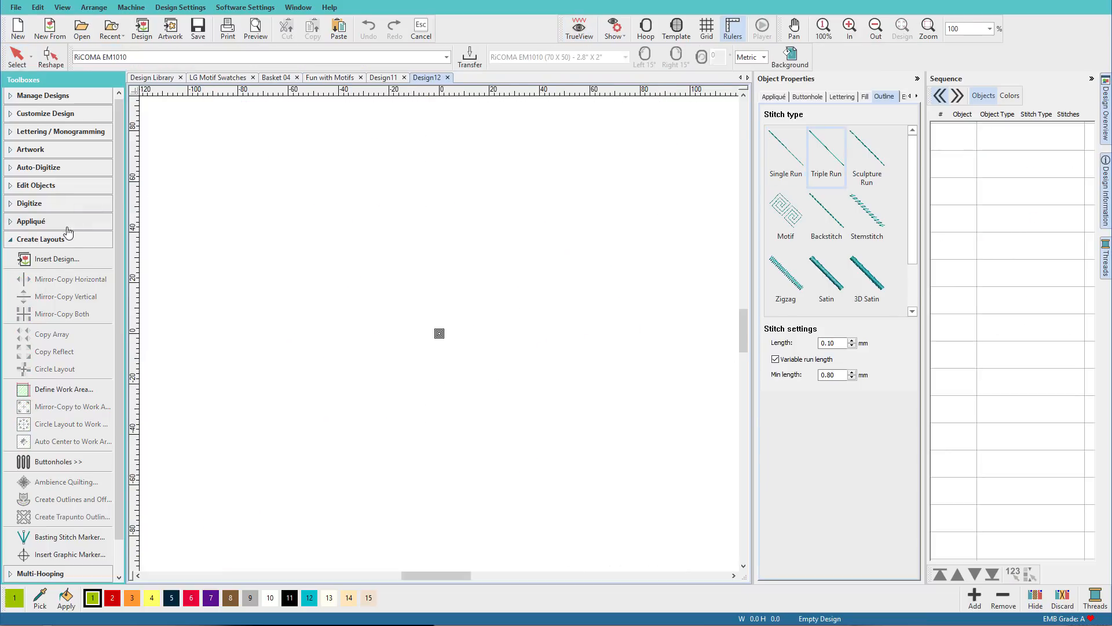
Digitize a Tatami-filled square about 85 mm on each side in the blank design
click(9, 239)
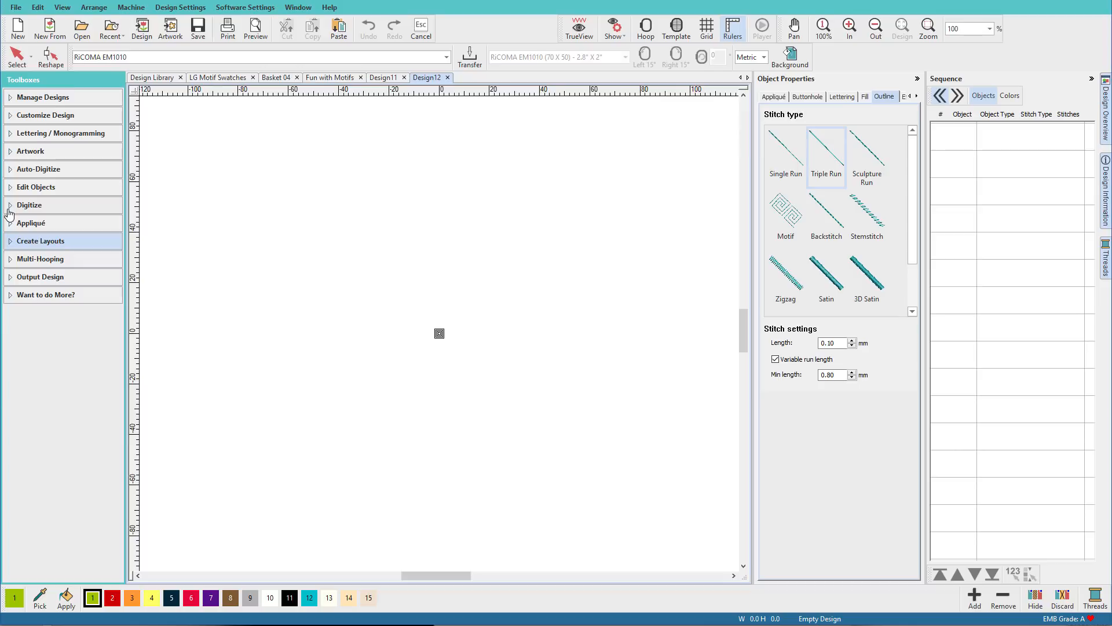
click(29, 203)
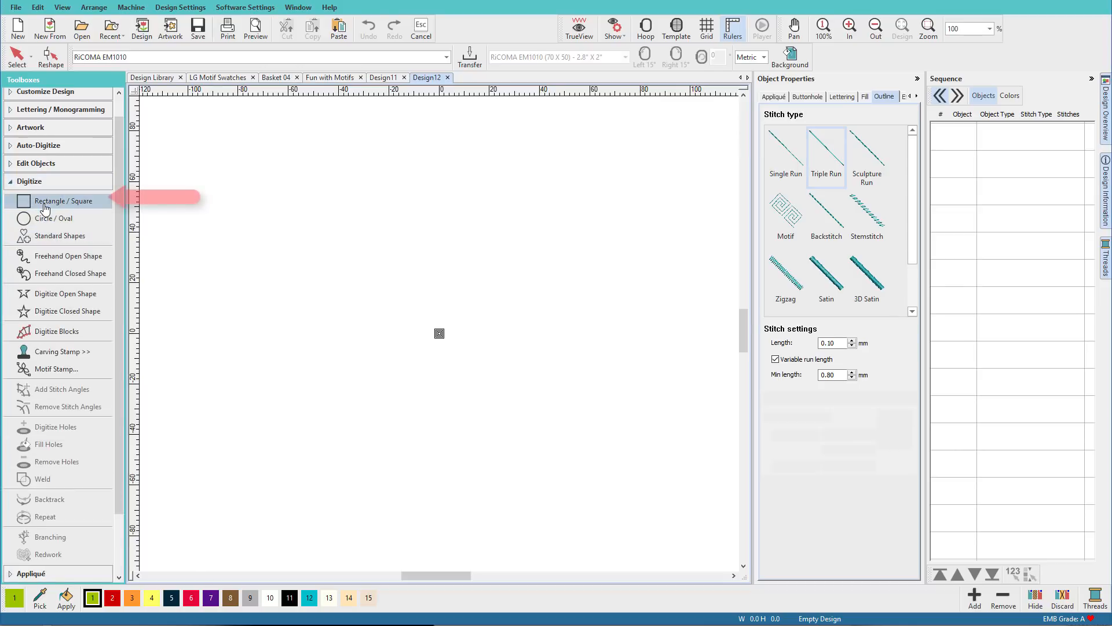
click(45, 203)
click(779, 153)
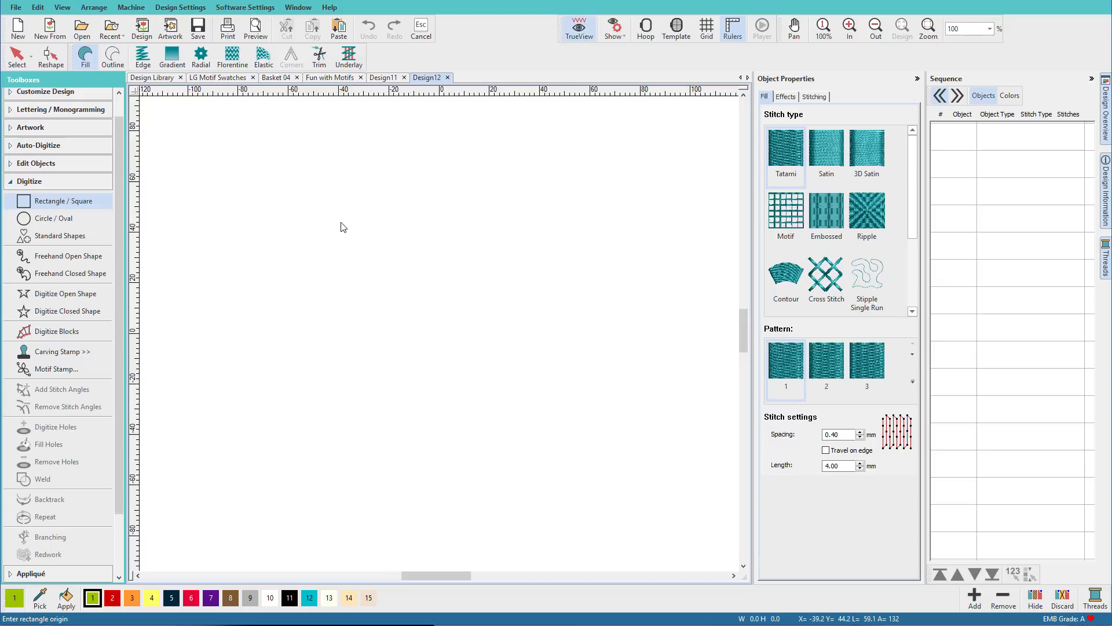
click(340, 221)
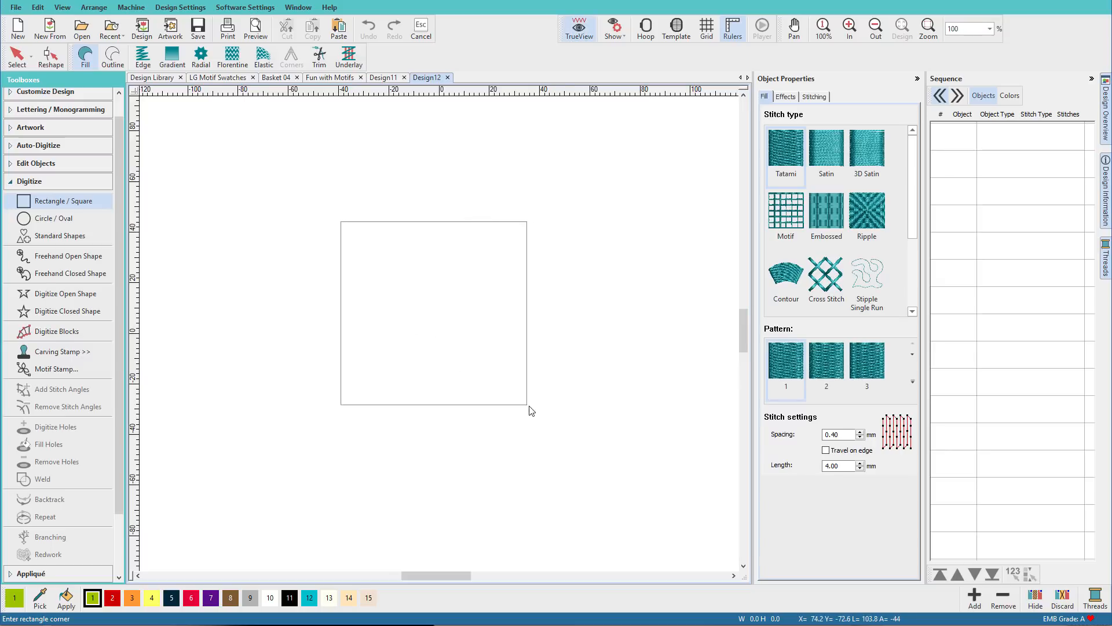
click(554, 423)
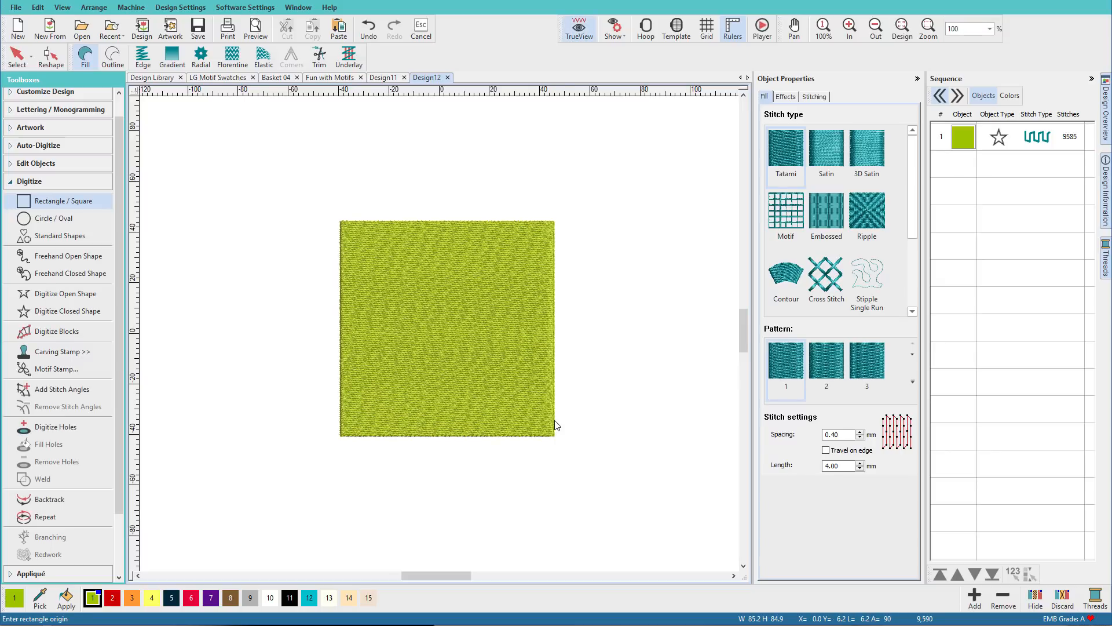
key(Escape)
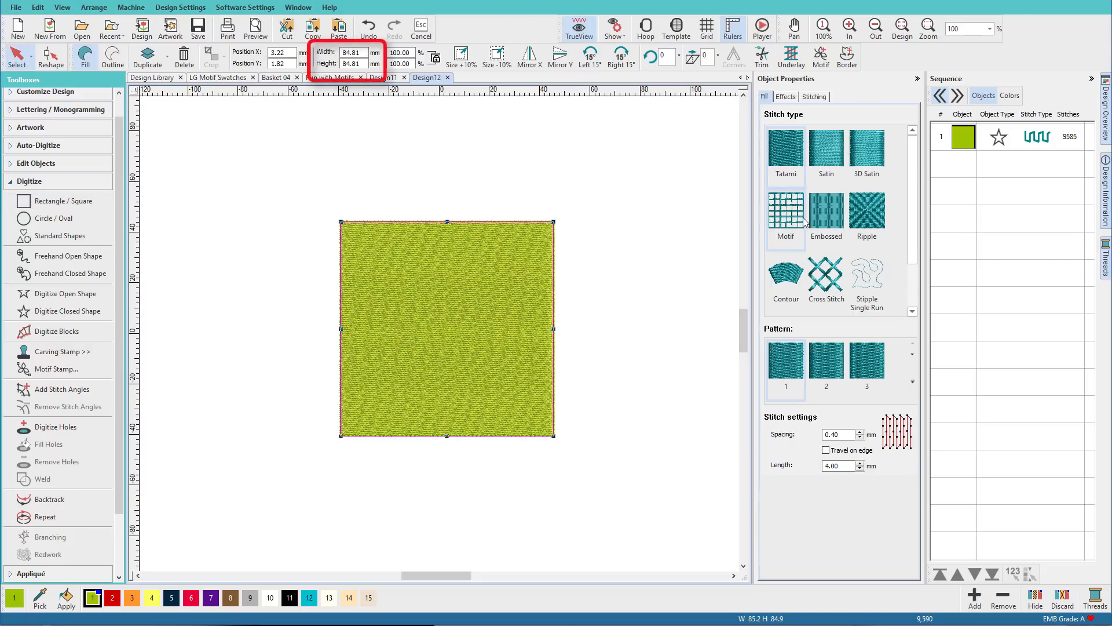
Change the square's fill to Motif, using the Motif01 pattern from the My Motifs category
click(777, 226)
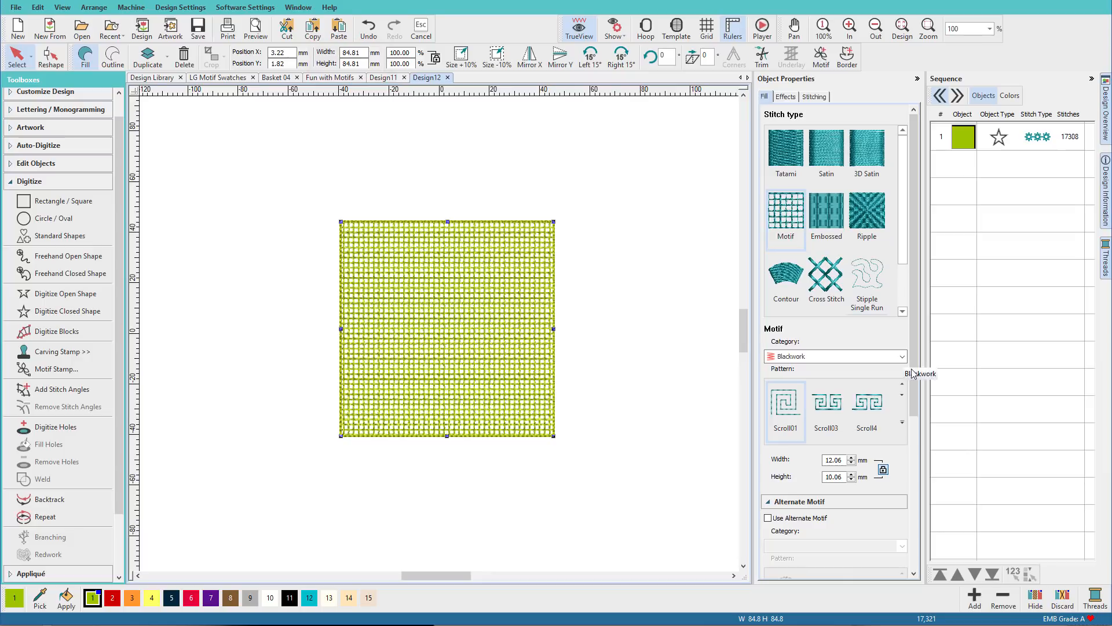
click(903, 357)
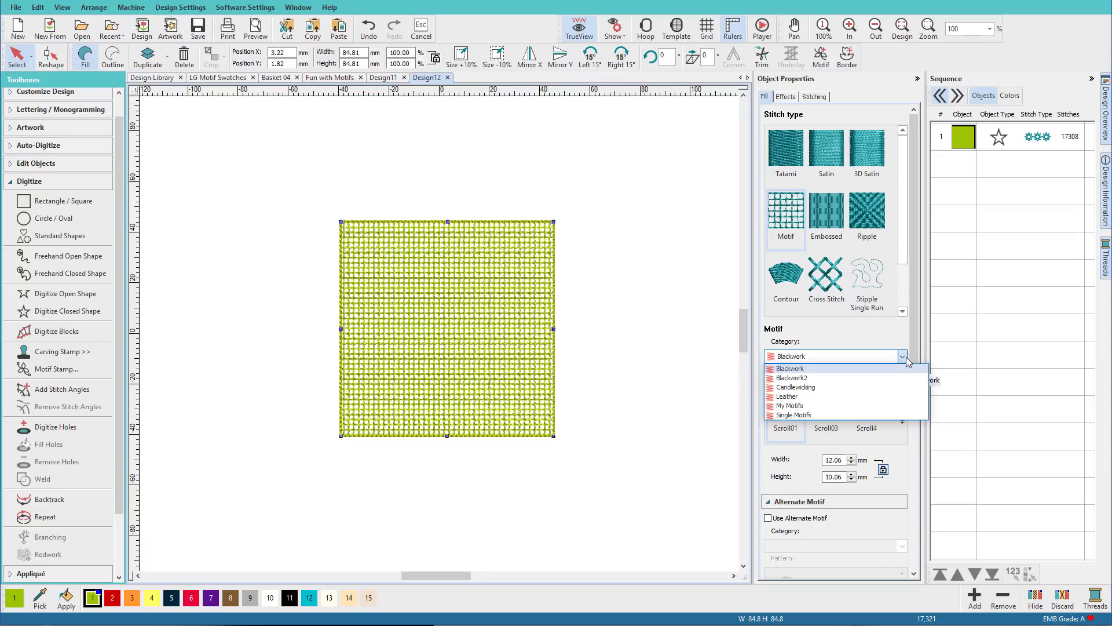
click(877, 407)
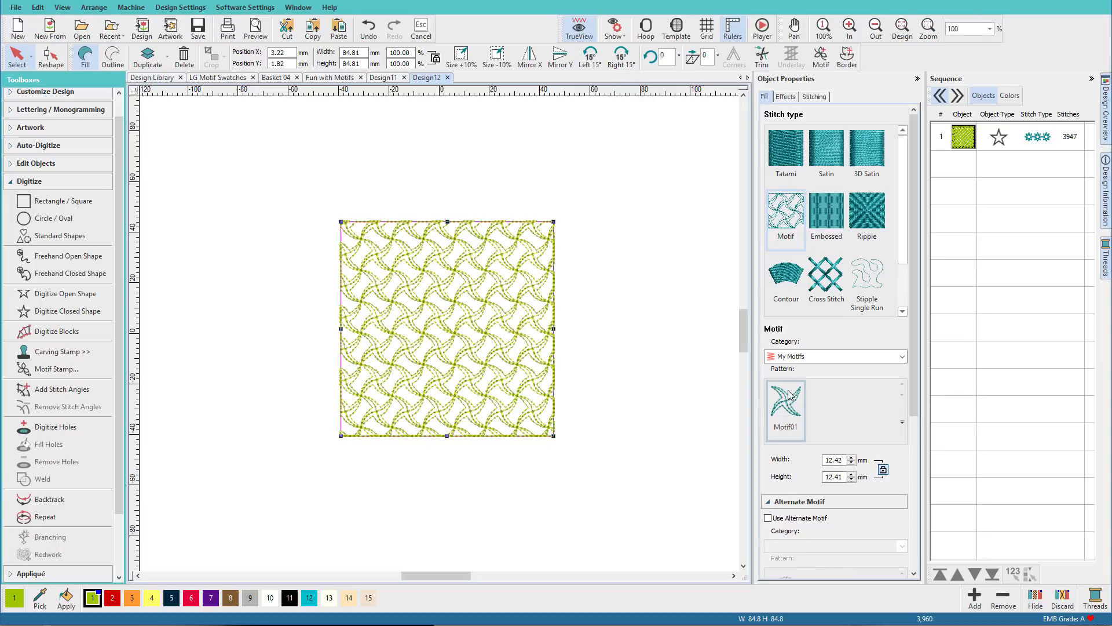
key(0)
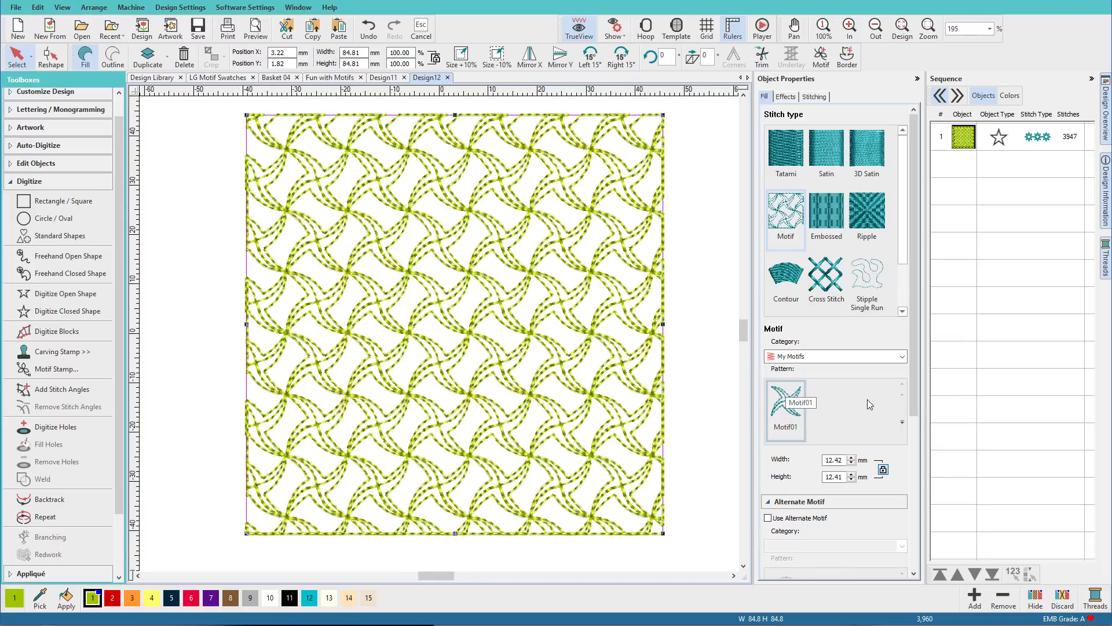
Set the layout angle of the square's motif fill to 45°
drag(918, 406, 916, 408)
drag(913, 457, 906, 557)
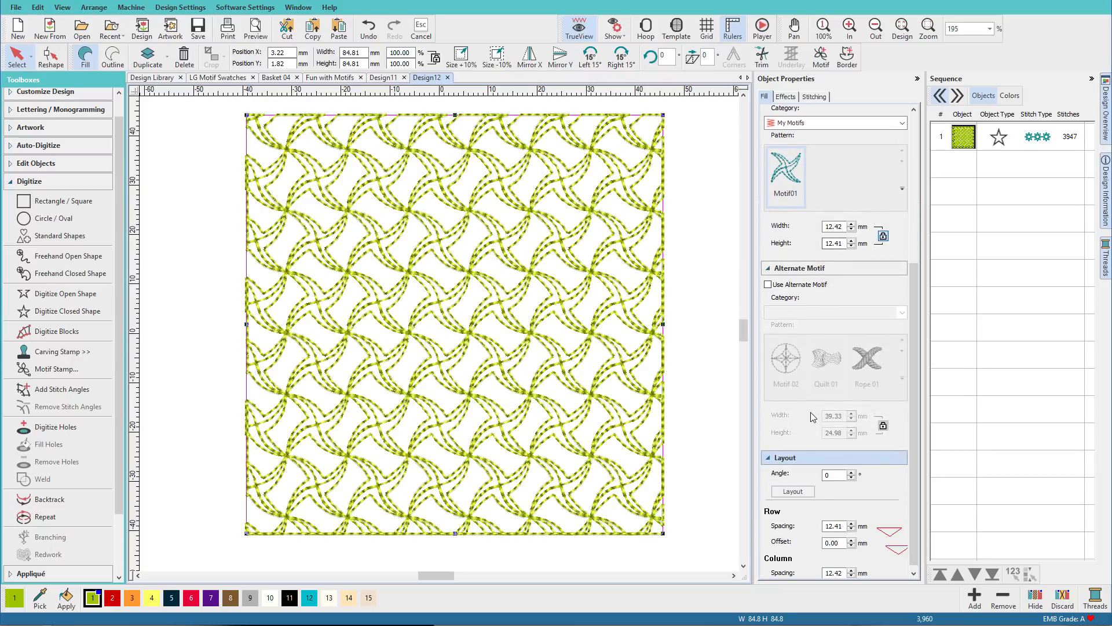
double_click(839, 480)
text(45)
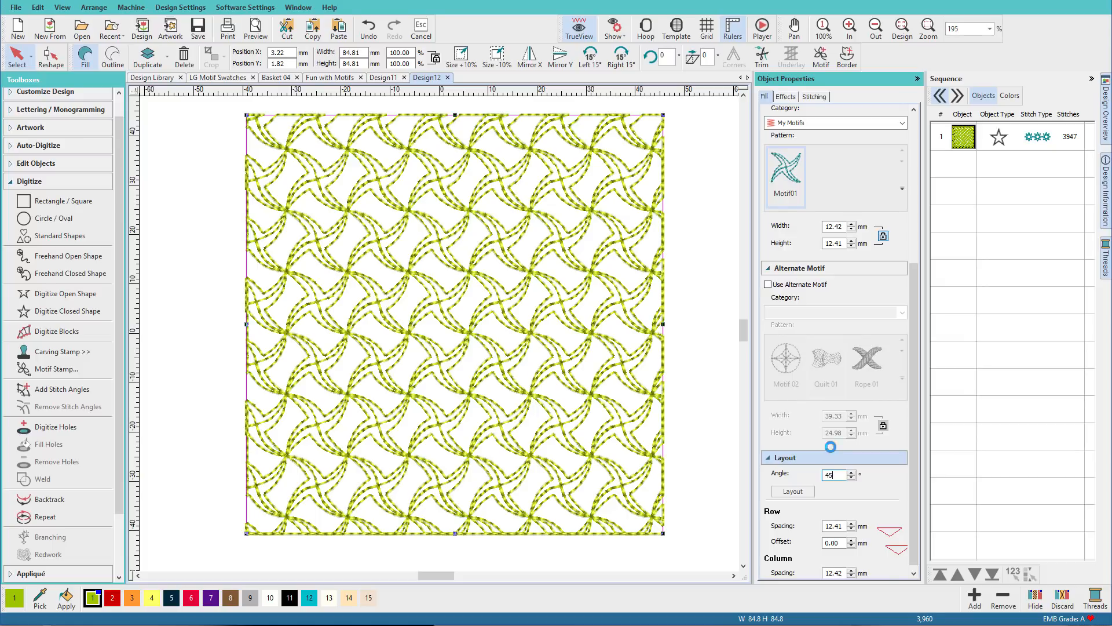
key(Return)
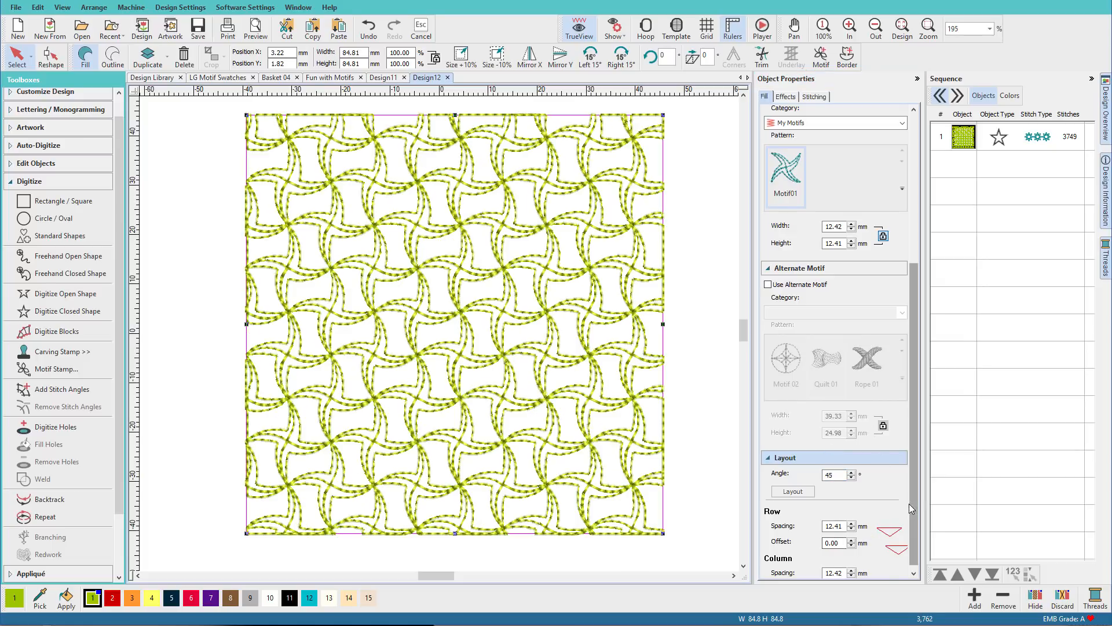
Enable the alternate motif for the fill and set the row offset to 6 mm
scroll(912, 503, down, 1)
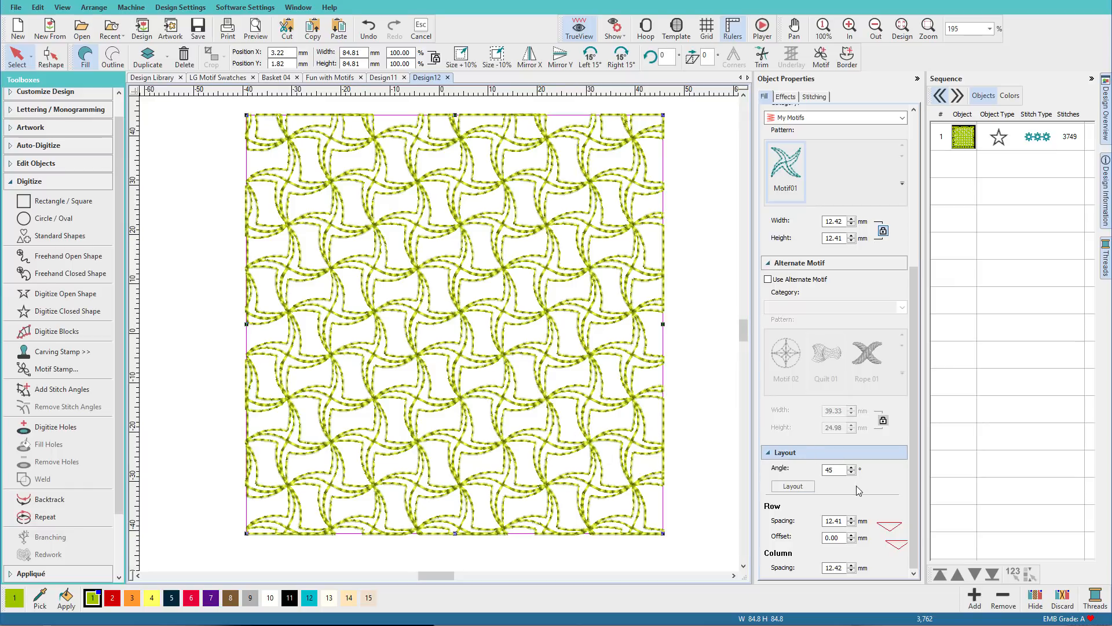
click(768, 280)
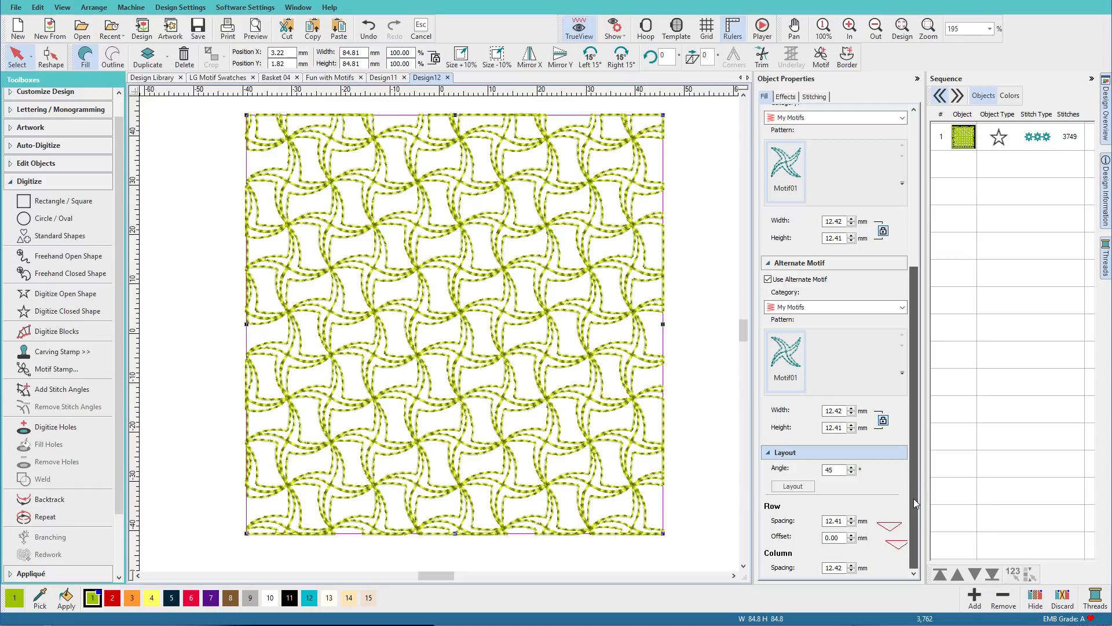
click(834, 537)
text(6)
key(Return)
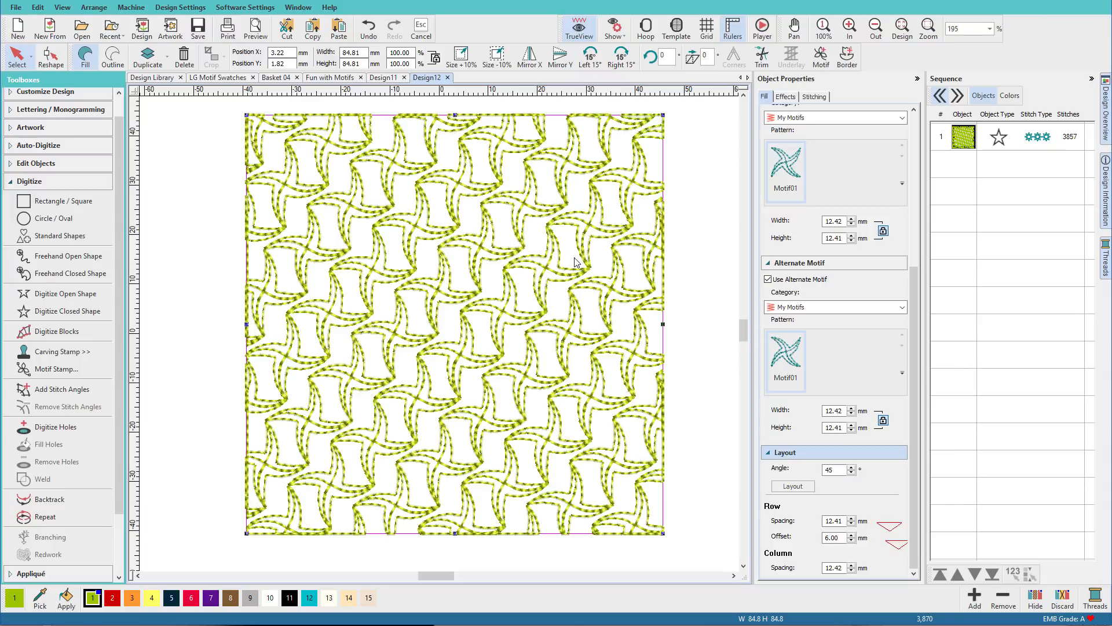
Increase the motif fill's row offset in small increments to 9.50 mm
click(850, 535)
click(850, 535)
click(851, 535)
click(851, 535)
click(850, 535)
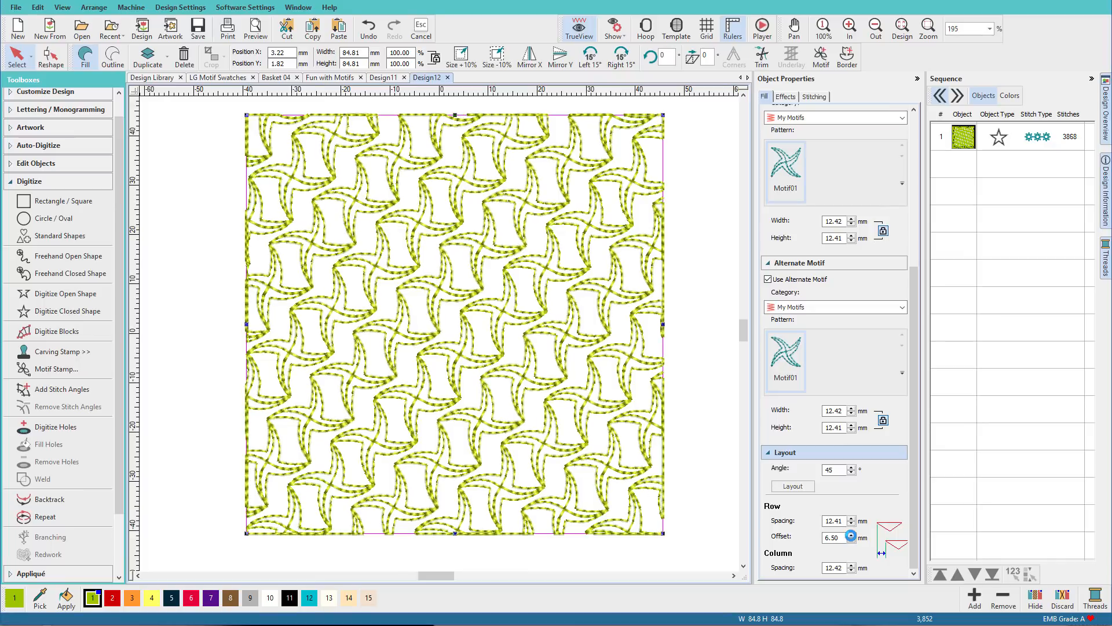
click(851, 535)
click(851, 535)
click(850, 535)
click(851, 535)
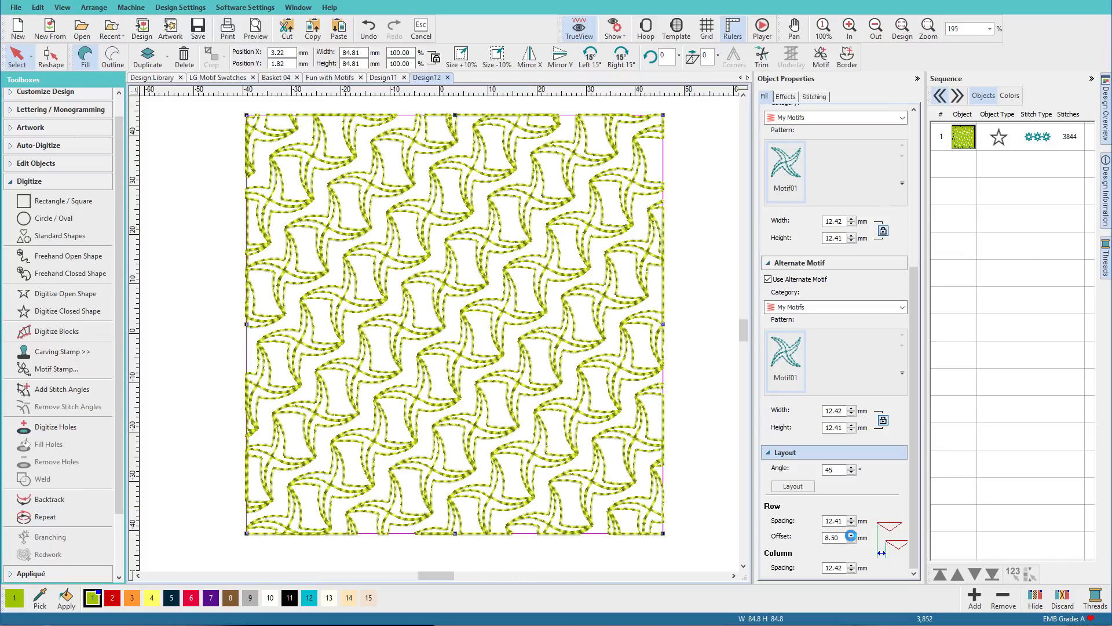
click(850, 535)
click(851, 535)
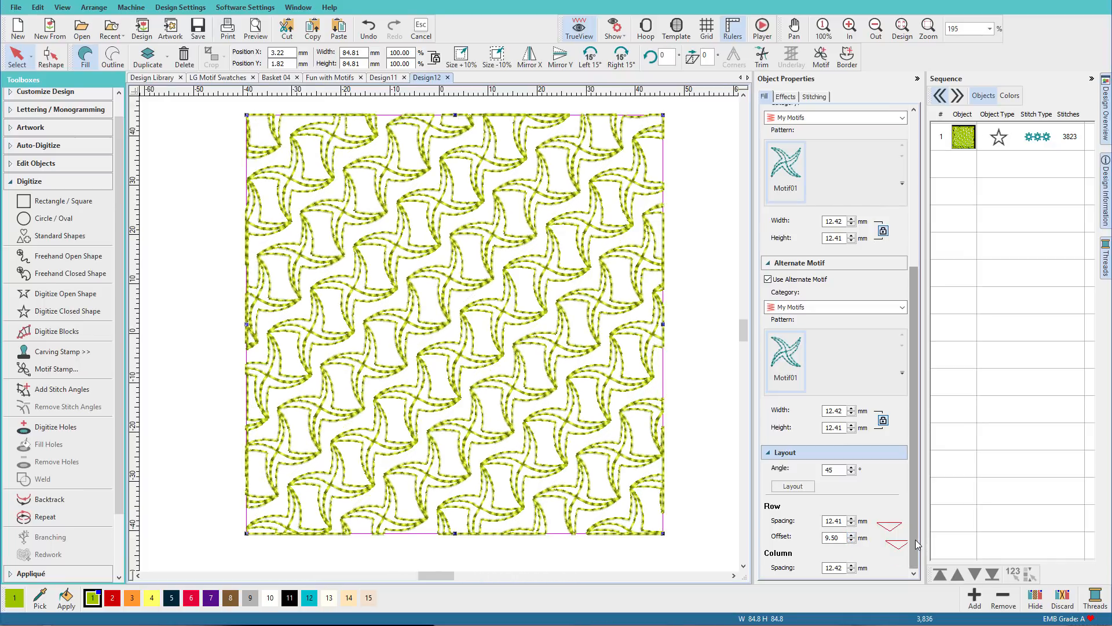
Set the motif fill's column spacing to 10 mm
double_click(843, 568)
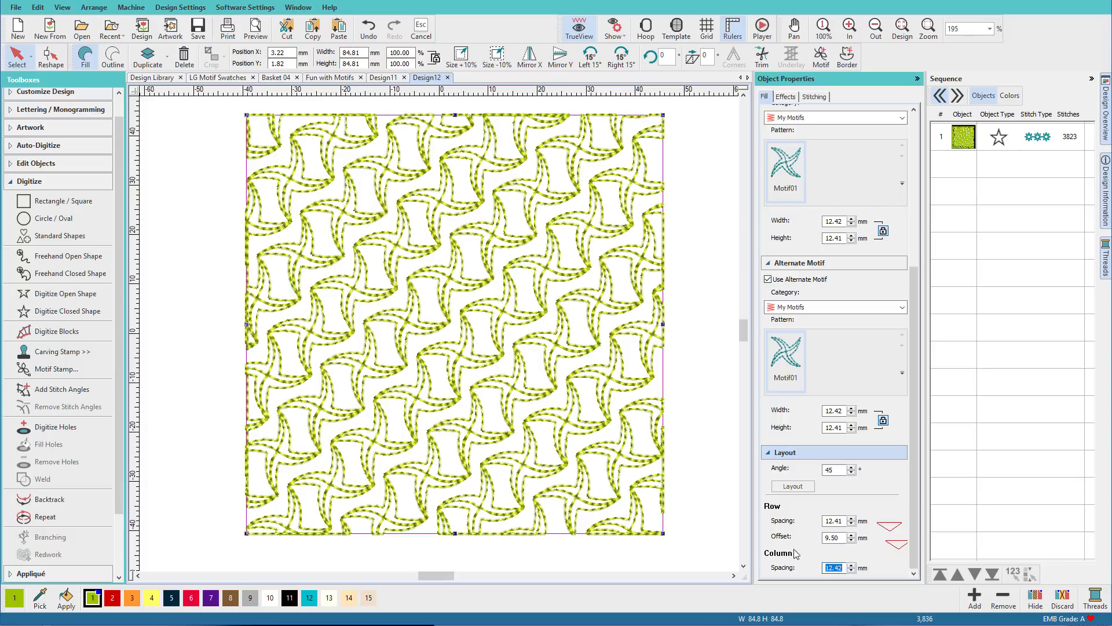
text(10)
key(Return)
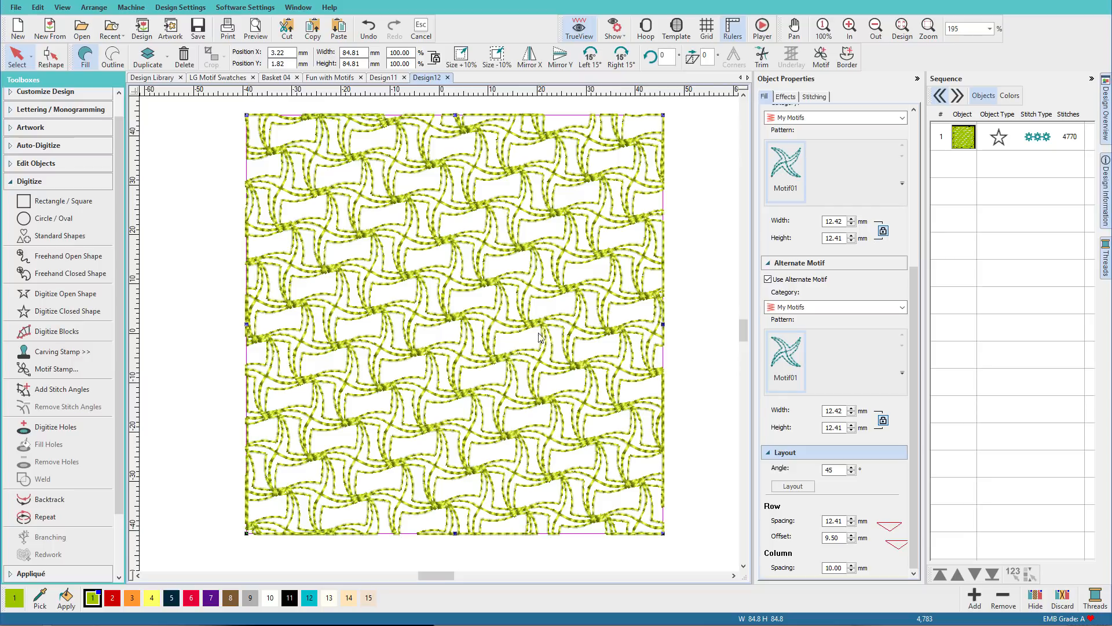
Copy the Basket 06 open basket-weave swatch from the LG Motif Swatches design and paste it into Design12
click(200, 78)
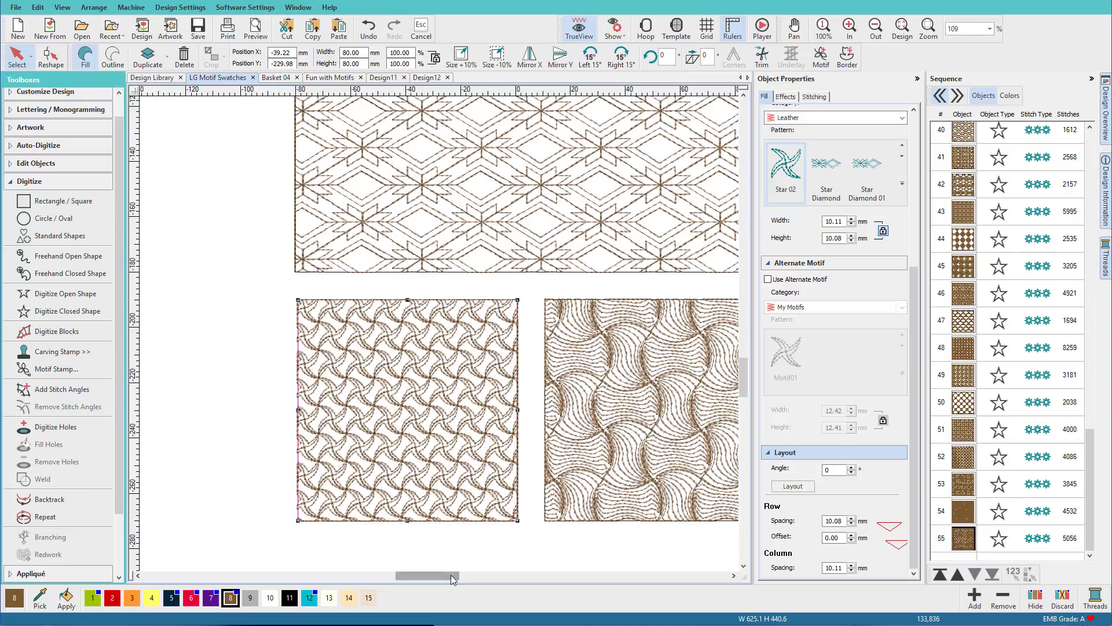
key(0)
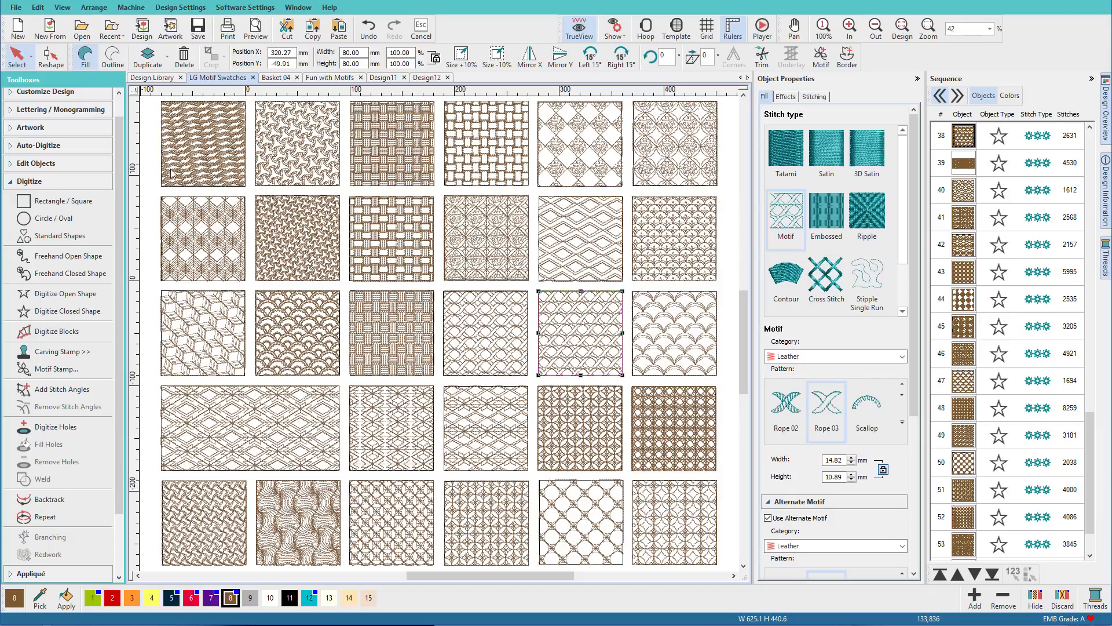
click(464, 161)
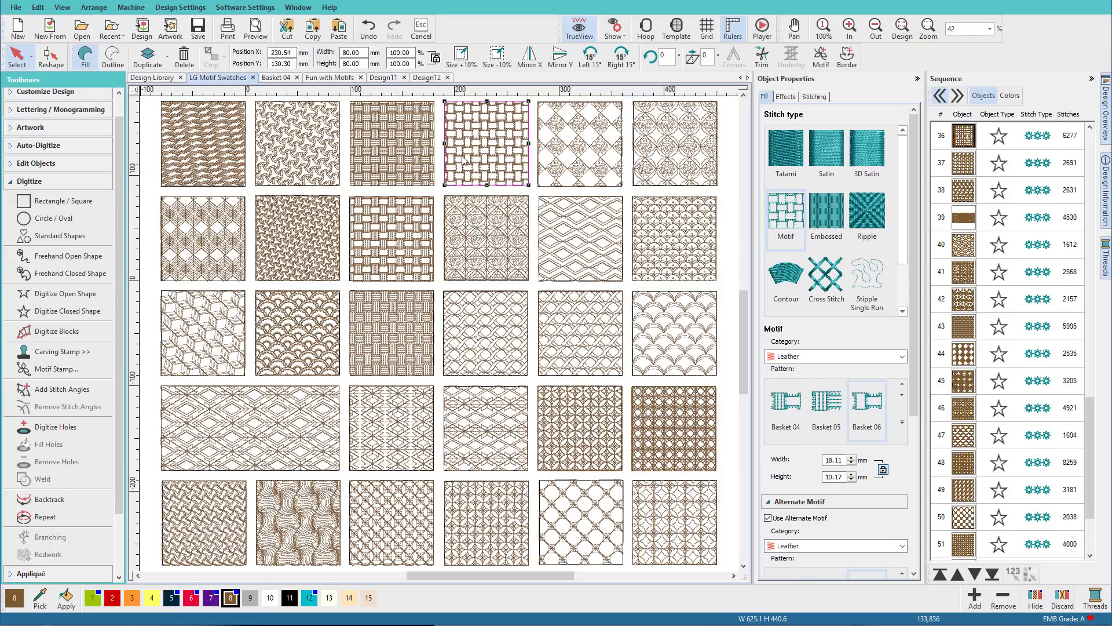
key(ctrl+c)
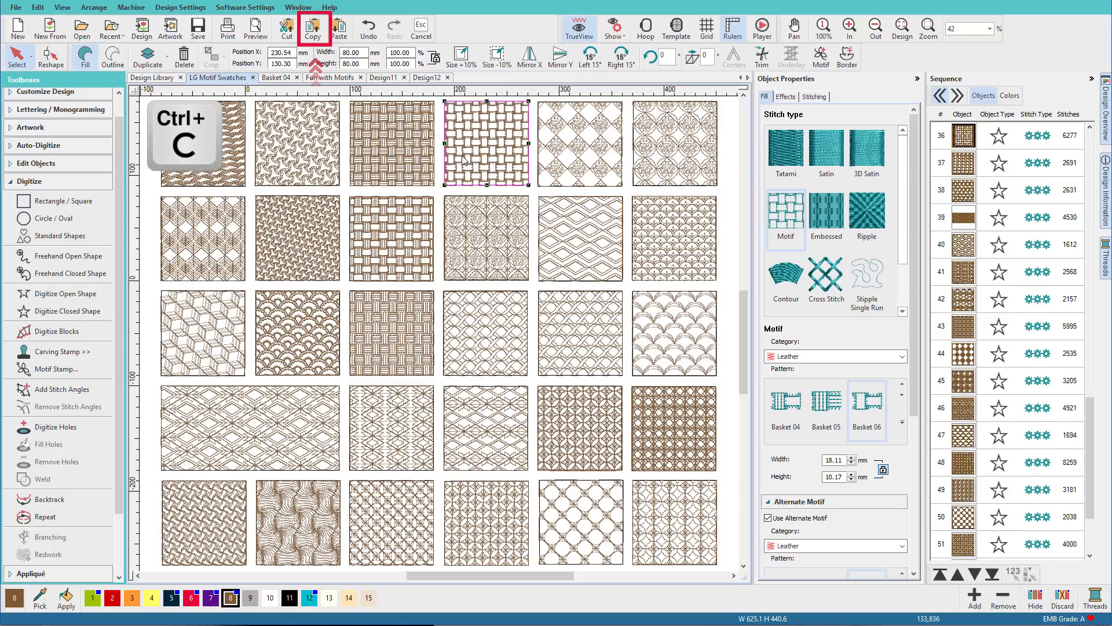
click(427, 77)
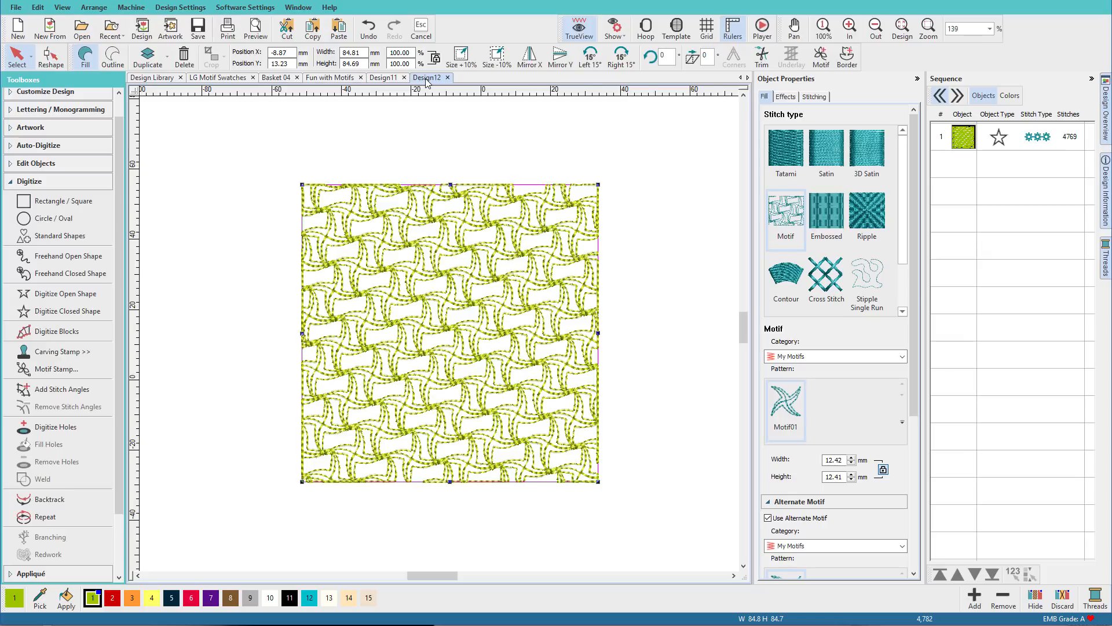
key(ctrl+v)
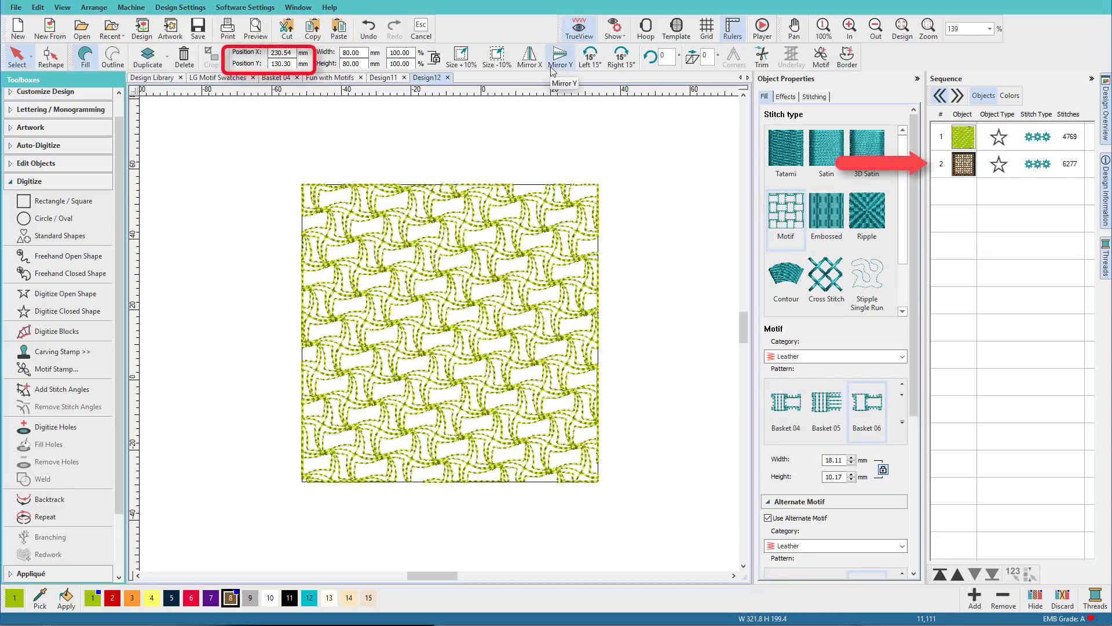
Copy the object properties of the pasted basket-weave swatch and apply them to the green square
right_click(961, 165)
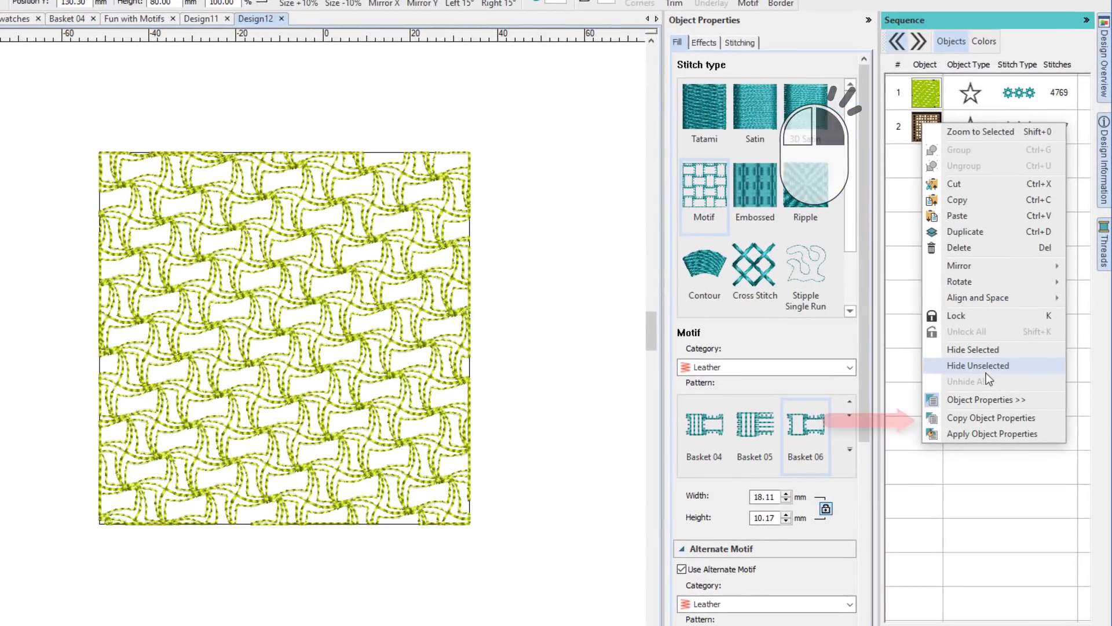
click(1003, 421)
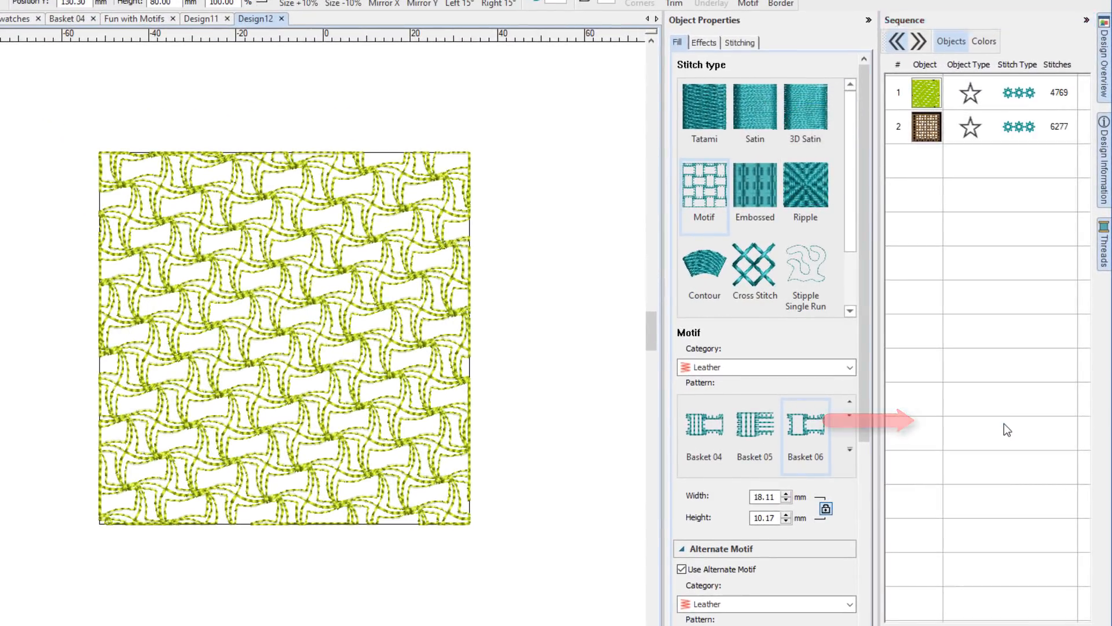
click(304, 155)
right_click(310, 182)
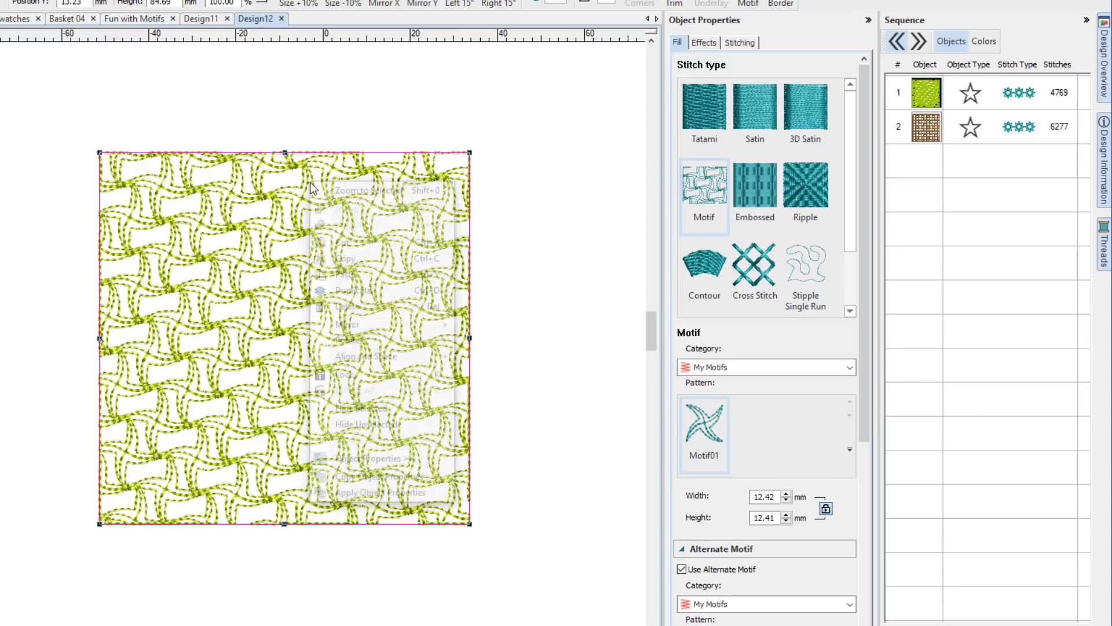
click(393, 497)
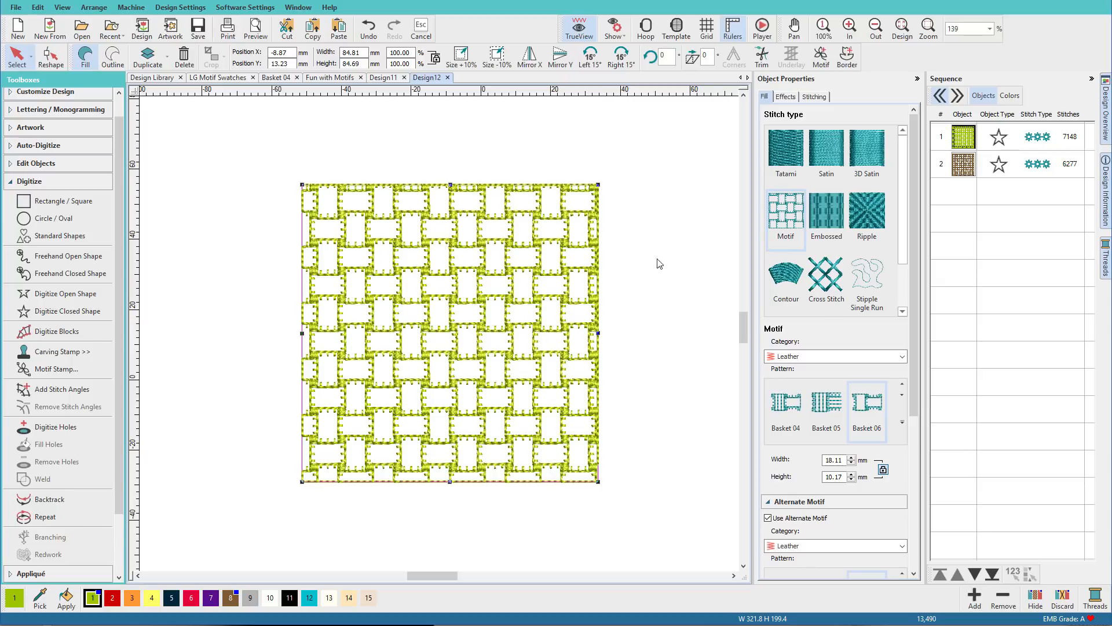
Delete the pasted basket-weave swatch from Design12 and check the motif, alternate motif and layout settings
click(964, 169)
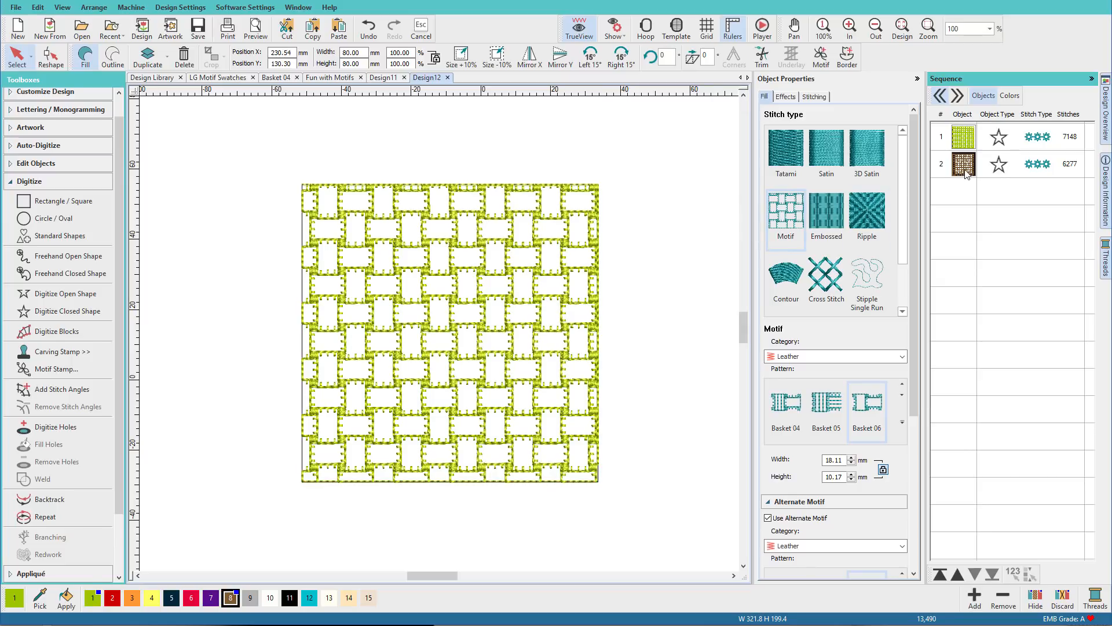
key(Delete)
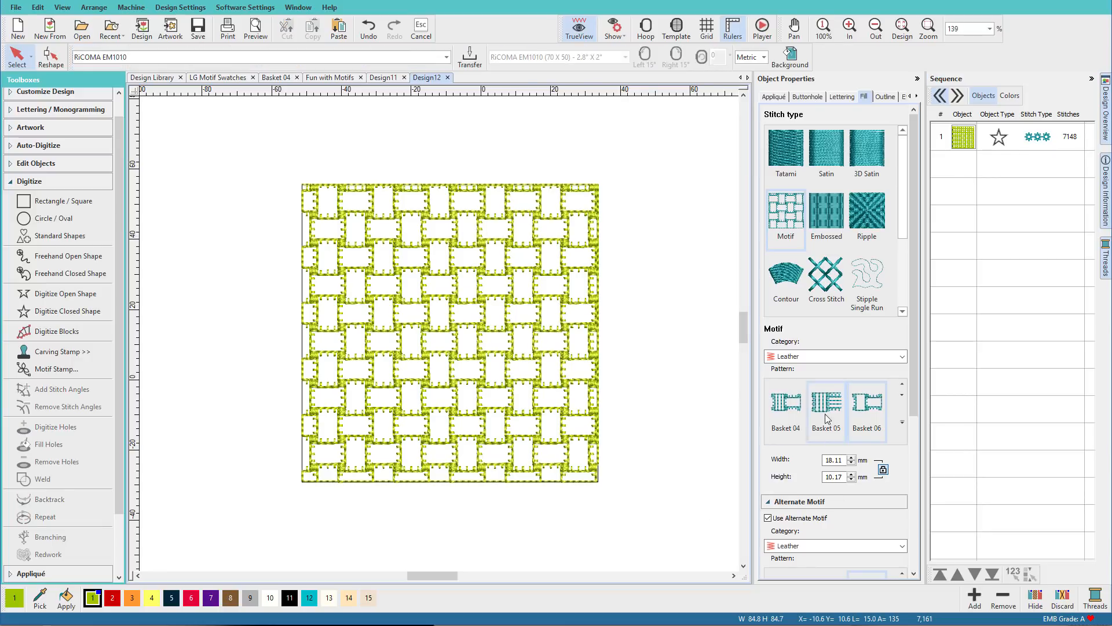
drag(905, 405, 907, 535)
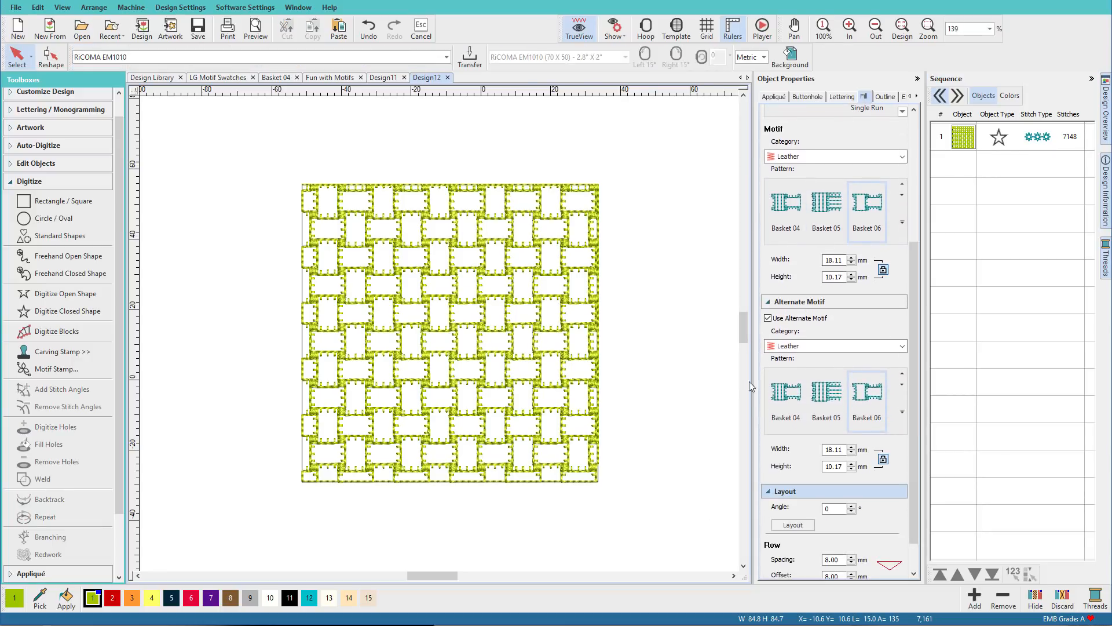
Inspect the 3D Warp effect settings of the first two circles in the Fun with Motifs design
click(344, 81)
drag(457, 576, 474, 578)
key(0)
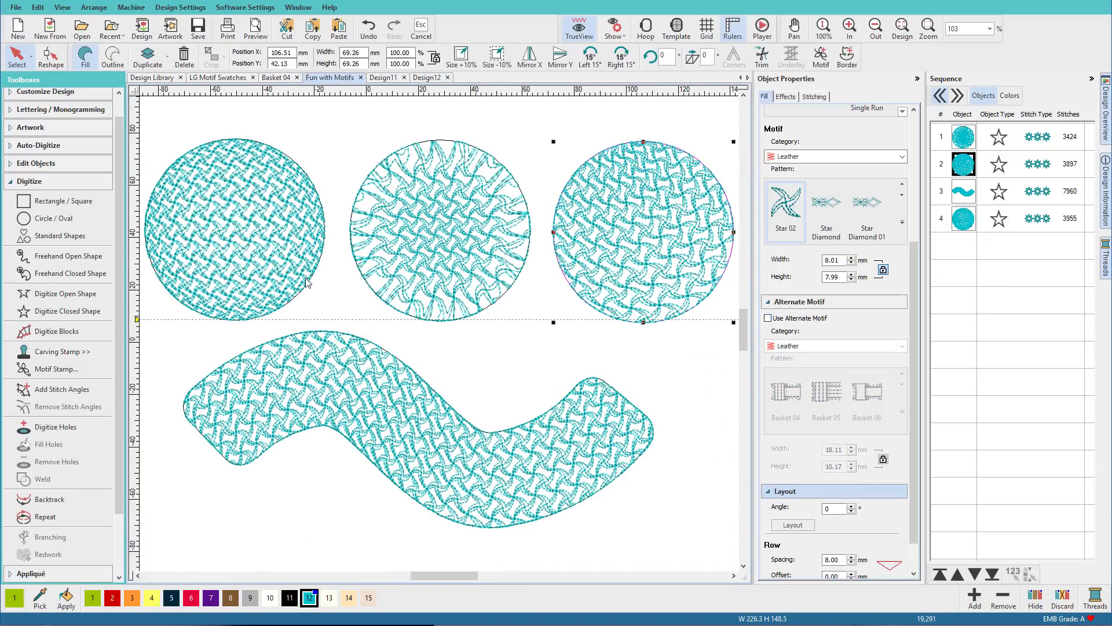
click(282, 267)
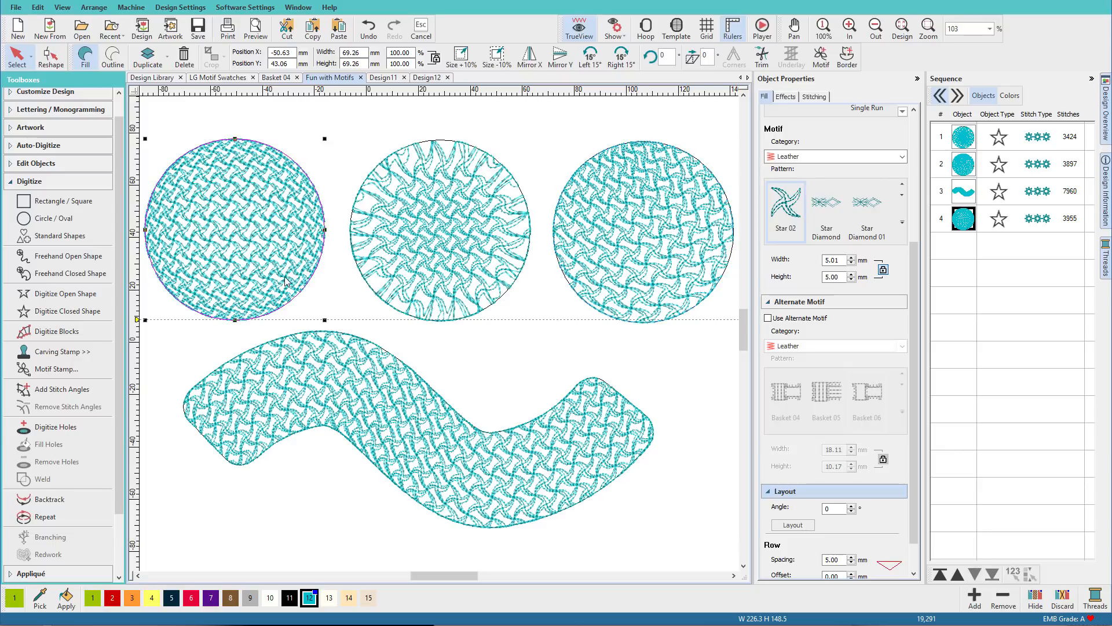
click(788, 98)
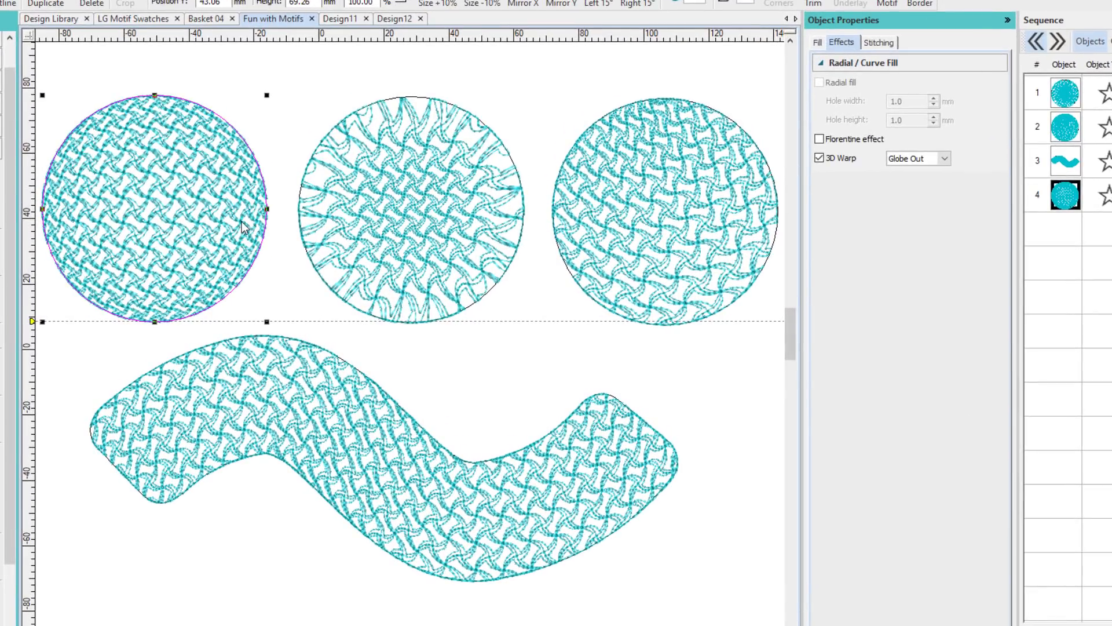
click(472, 227)
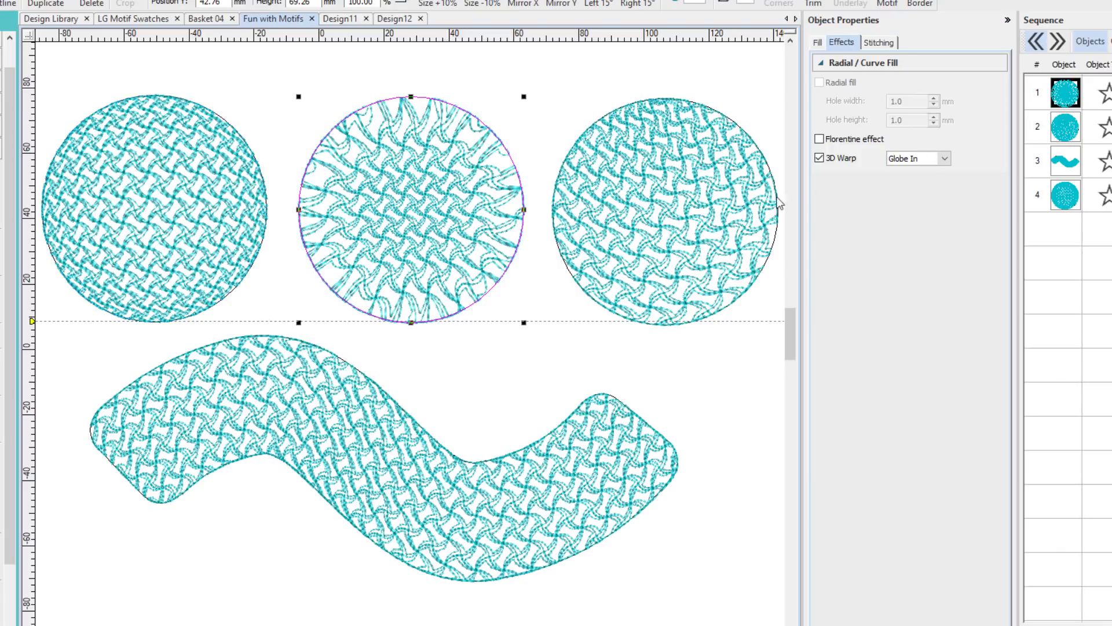
Inspect the third circle's Florentine effect and show the reshape points and curve lines of the circle and the wavy shape
click(698, 204)
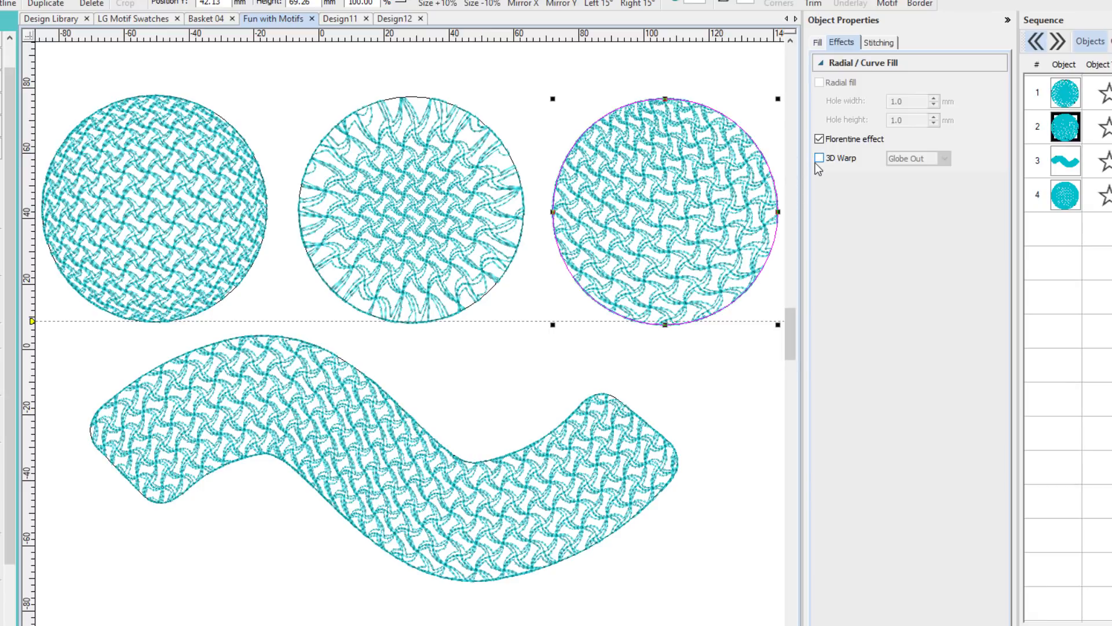
key(h)
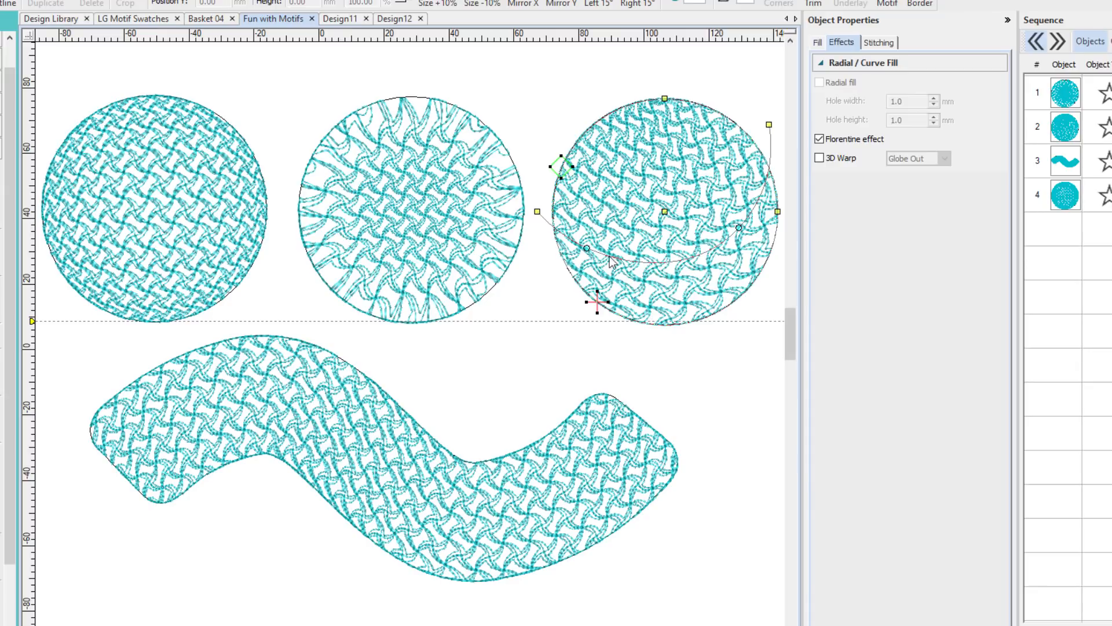
click(525, 452)
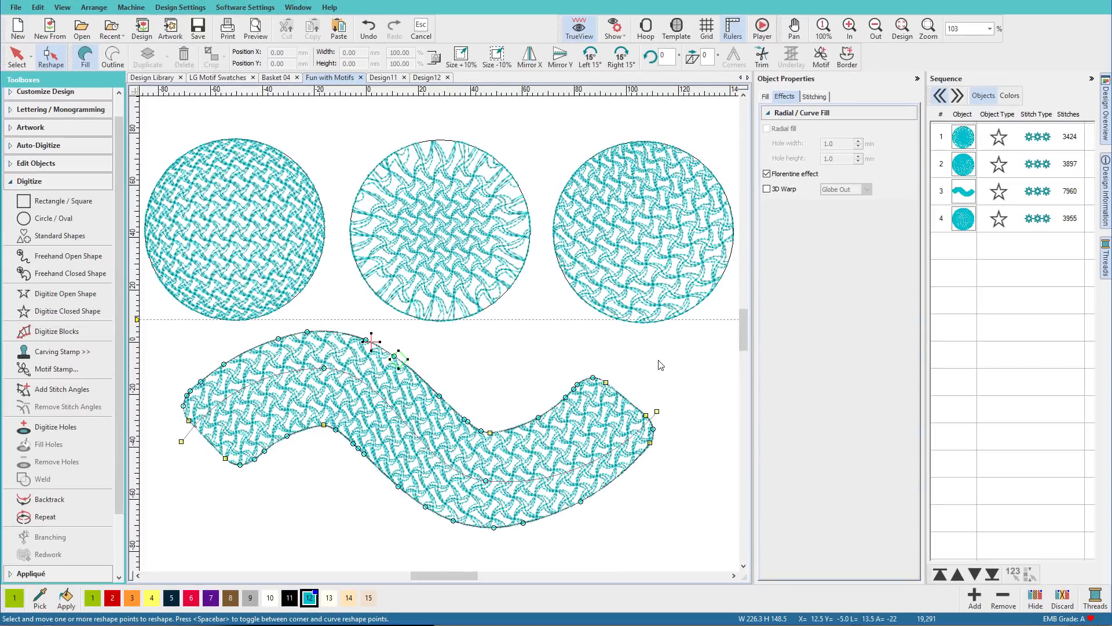
Examine the leather motif swatches in the LG Motif Swatches design up close, row by row
click(218, 77)
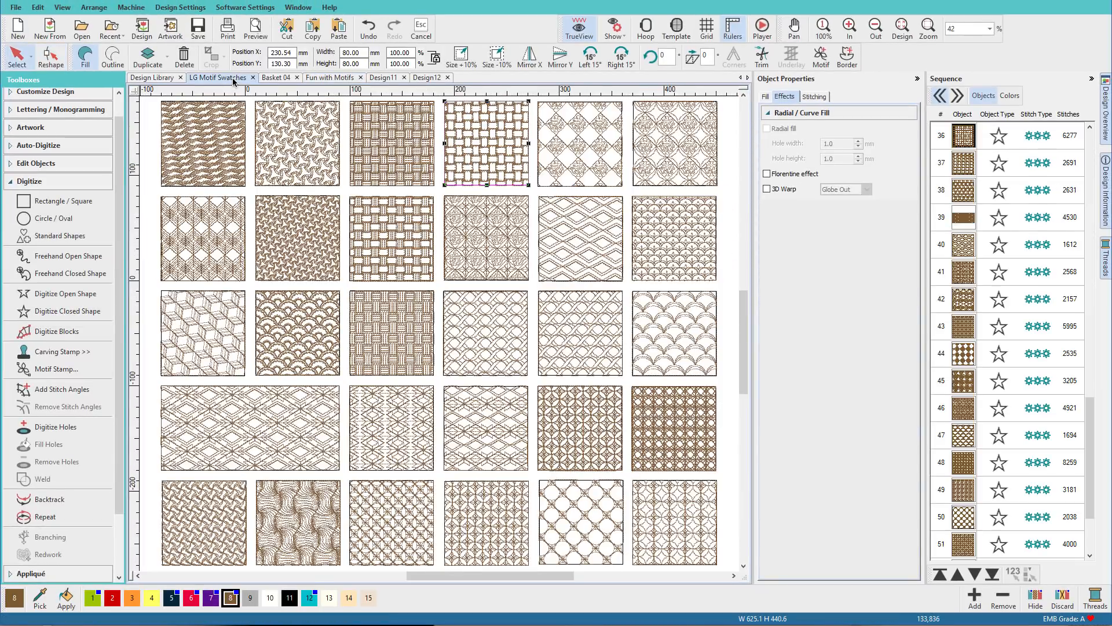
scroll(235, 83, up, 4)
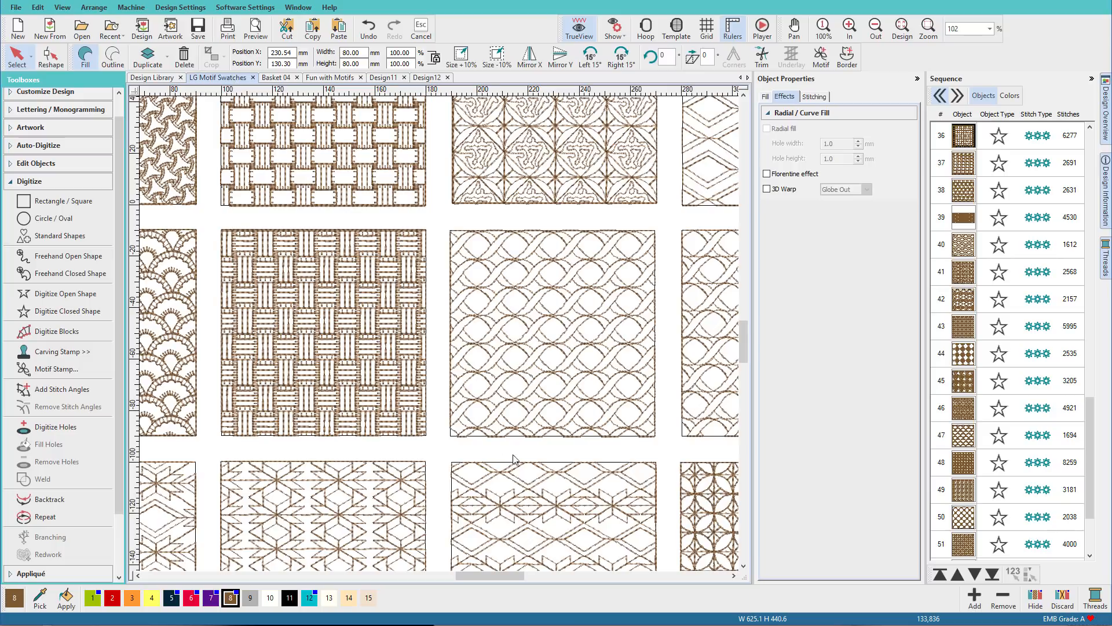
drag(505, 576, 527, 575)
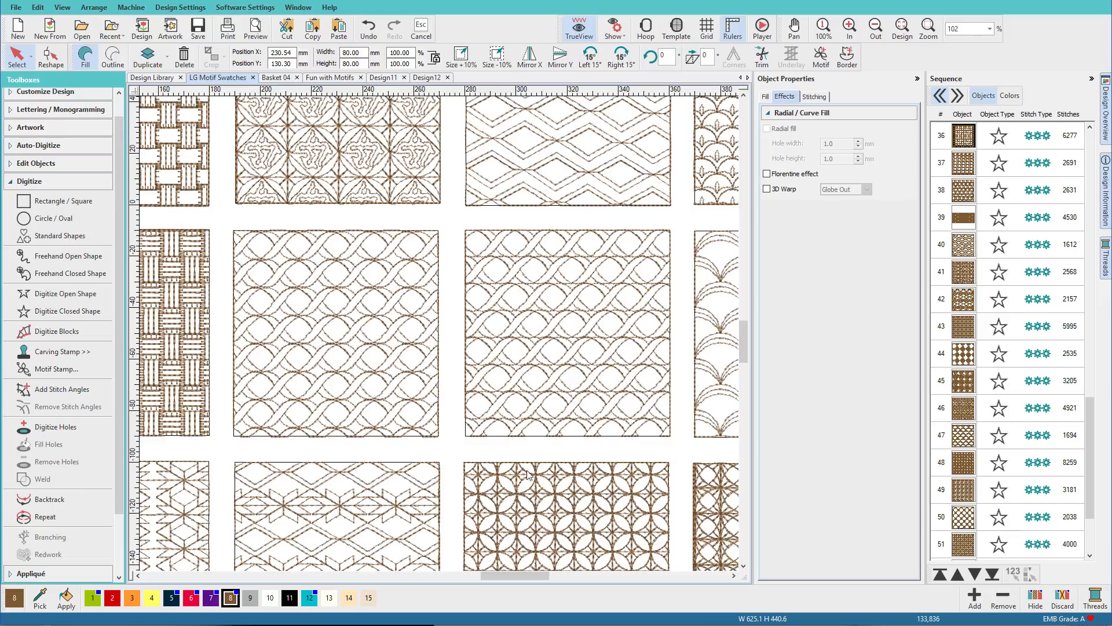
drag(516, 572, 437, 575)
scroll(422, 413, up, 3)
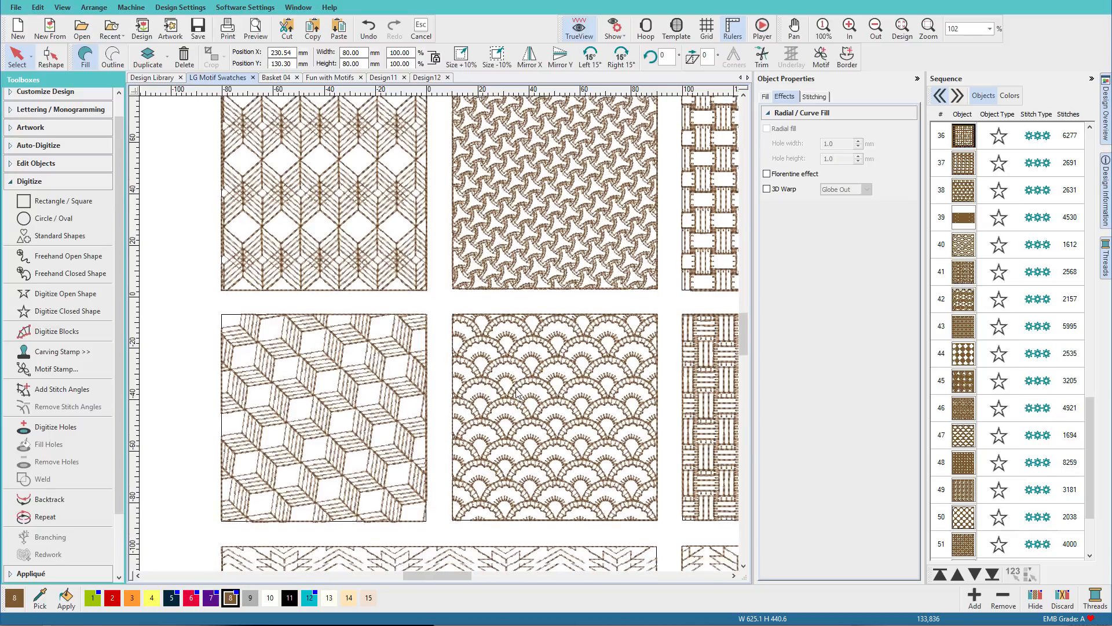
scroll(518, 393, down, 5)
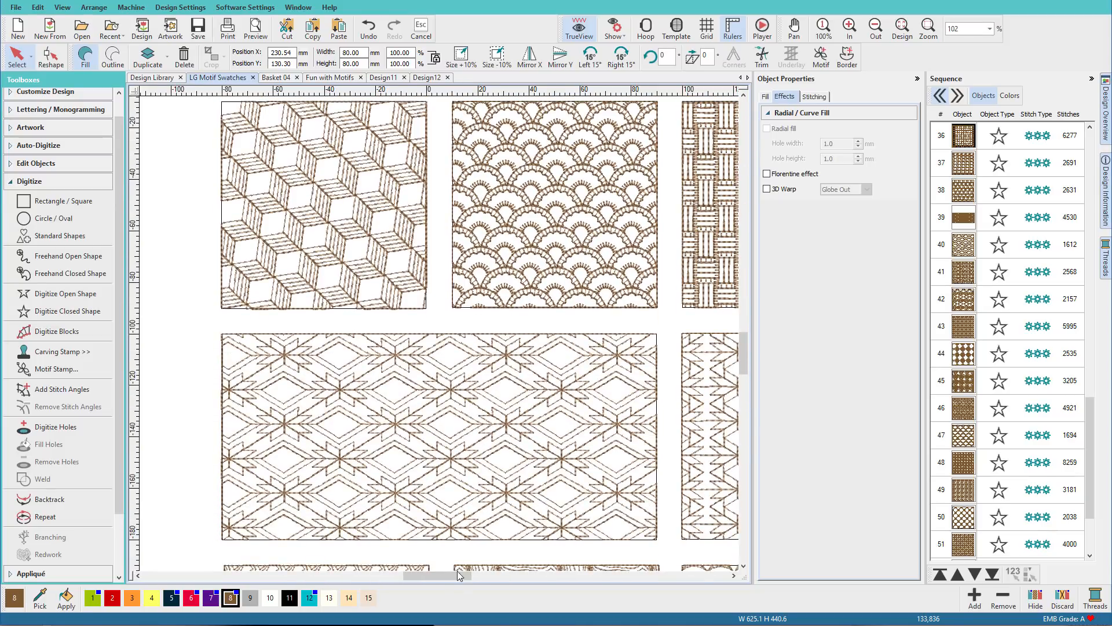
drag(457, 571, 503, 574)
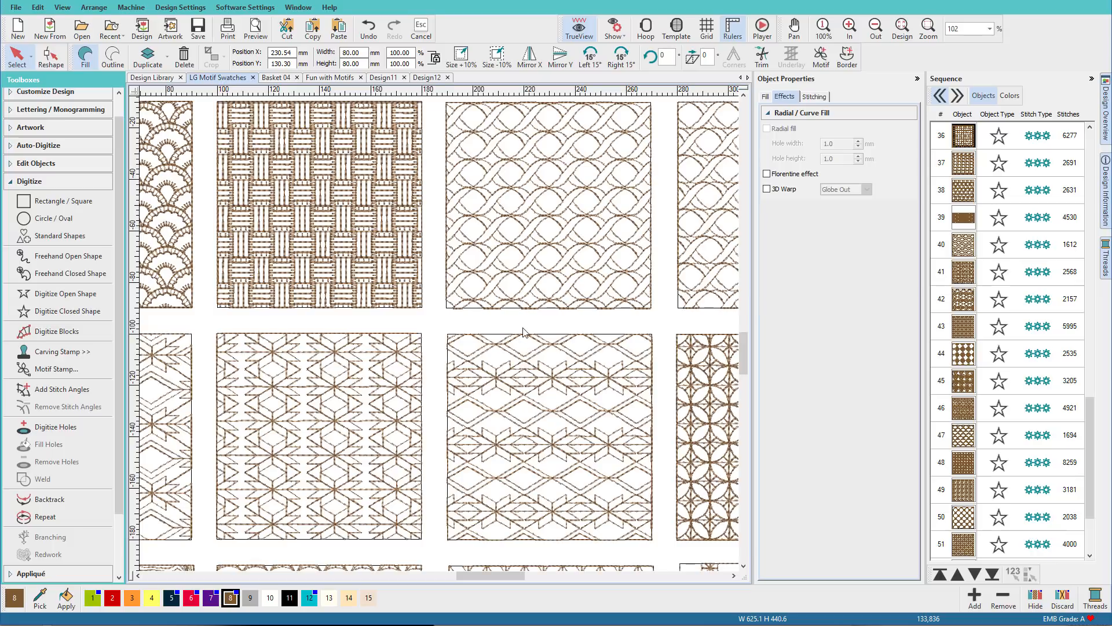
scroll(557, 498, down, 5)
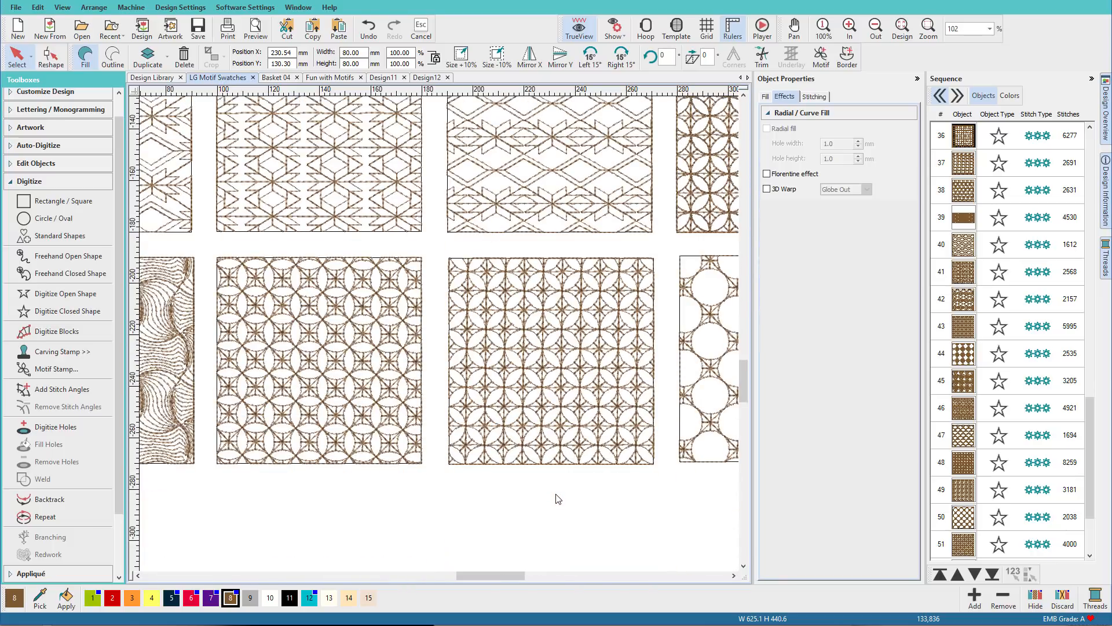
drag(495, 569, 447, 572)
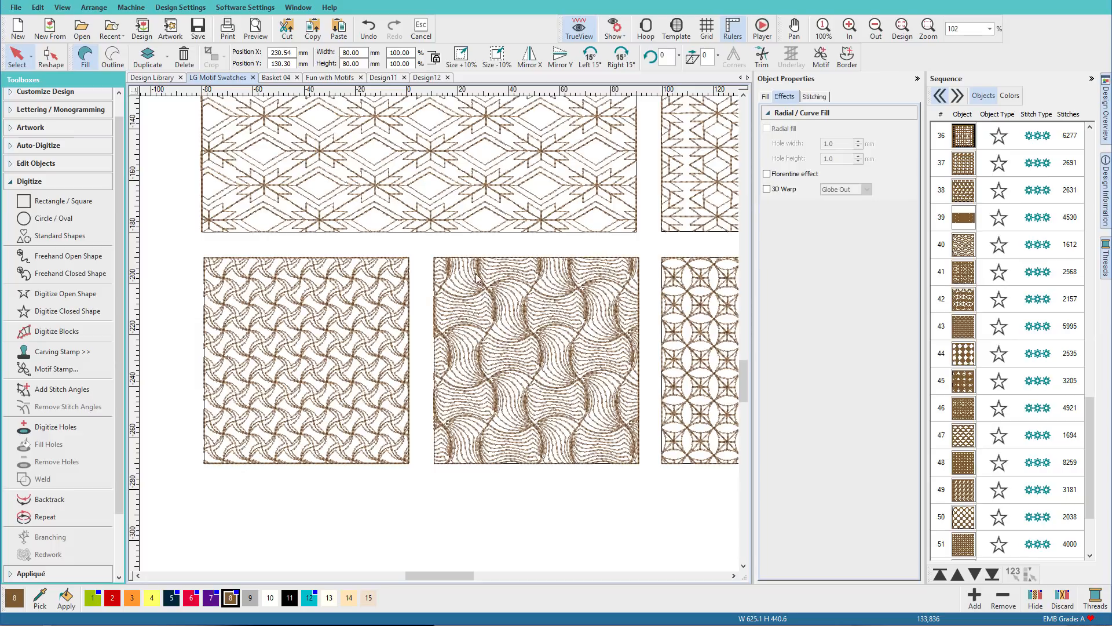
Look closely at the picture of the crazy-quilt journal covers in Design11
click(382, 79)
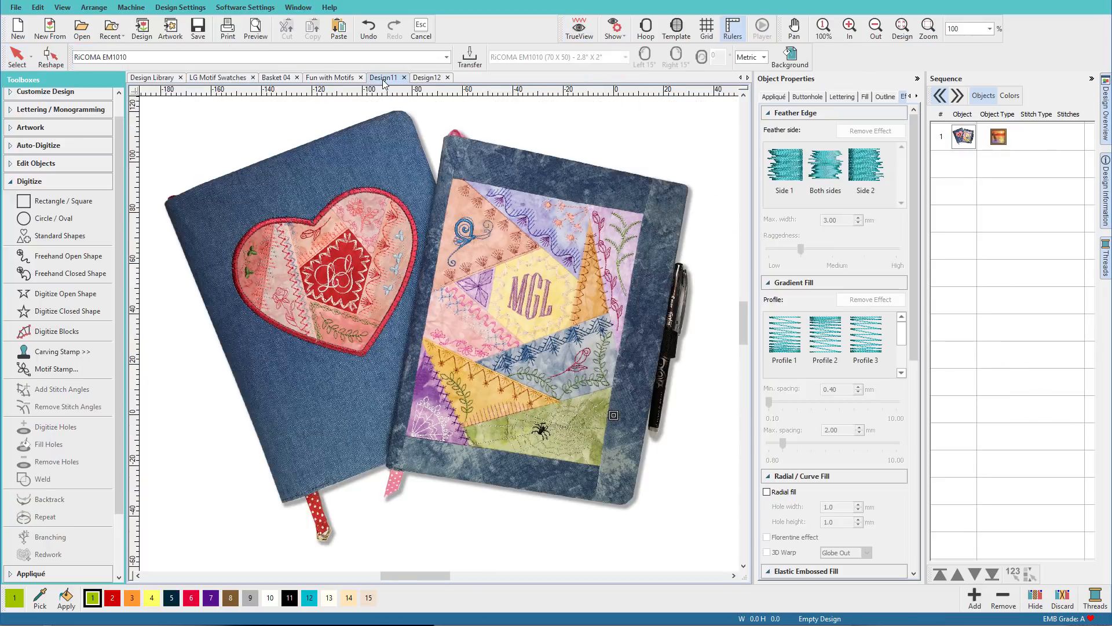
scroll(438, 333, up, 2)
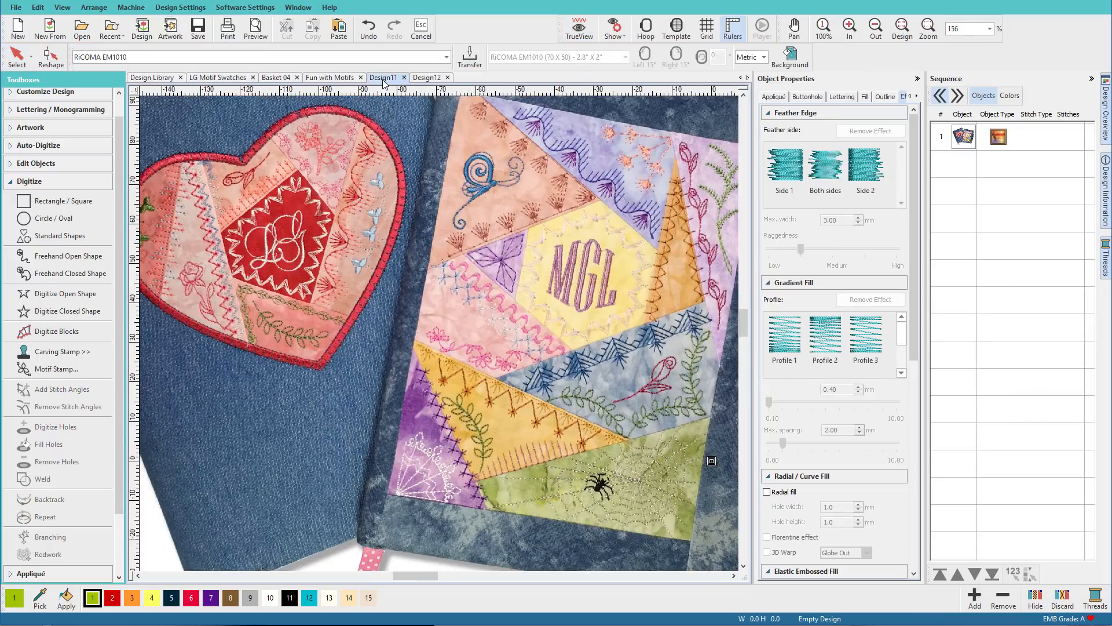